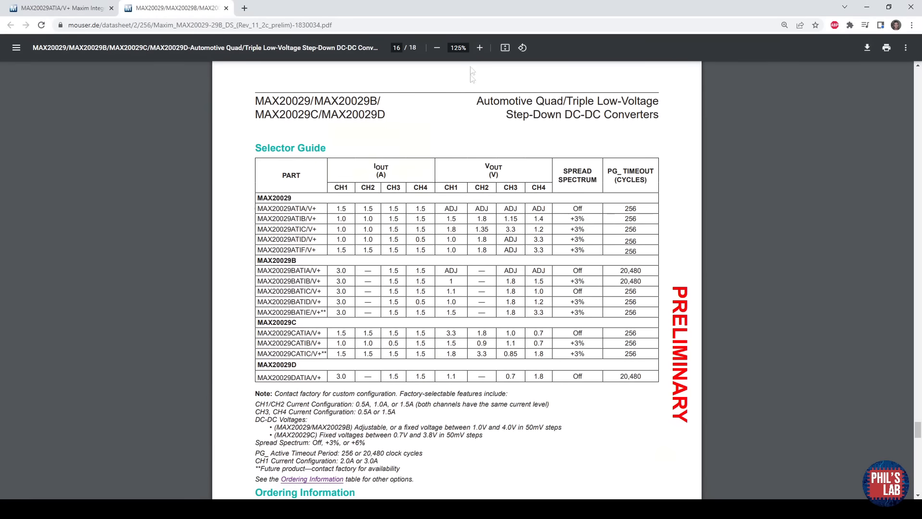
# Compare the output currents, voltages and spread-spectrum options of the MAX20029 variants in the datasheet's Selector Guide, focusing on MAX20029ATIA/V+.
pyautogui.click(480, 47)
pyautogui.click(479, 47)
pyautogui.scroll(-1, 470, 284)
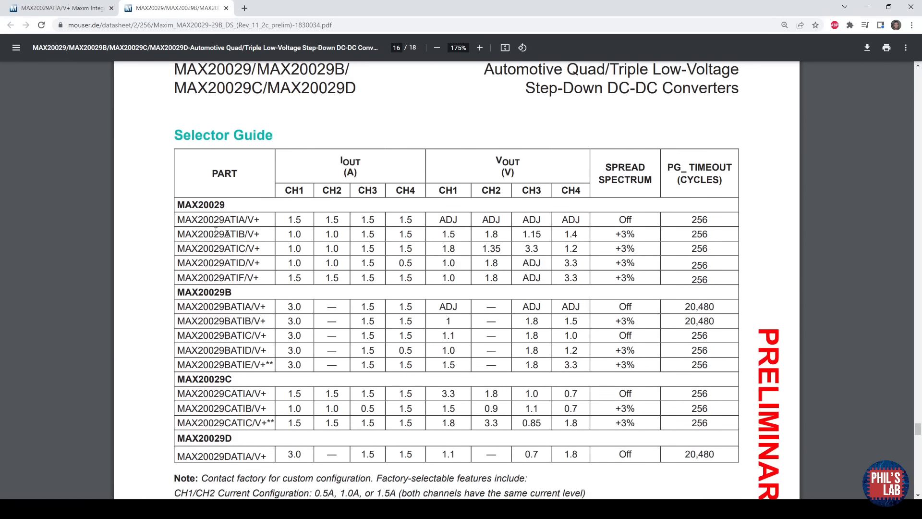
pyautogui.moveTo(178, 220); pyautogui.dragTo(720, 219)
pyautogui.click(263, 227)
pyautogui.moveTo(543, 249); pyautogui.dragTo(523, 249)
pyautogui.moveTo(464, 251); pyautogui.dragTo(456, 250)
pyautogui.moveTo(481, 249); pyautogui.dragTo(509, 253)
pyautogui.moveTo(578, 250); pyautogui.dragTo(566, 249)
pyautogui.moveTo(439, 219); pyautogui.dragTo(573, 220)
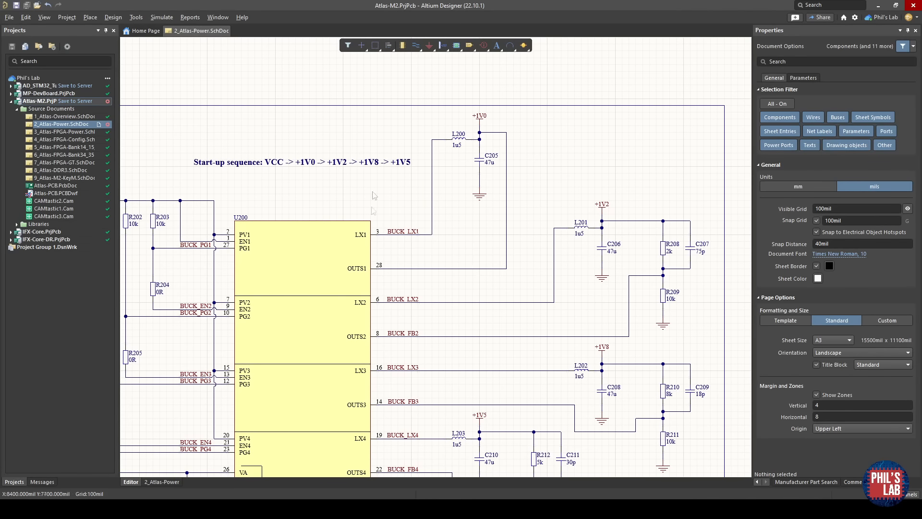
# Examine the inductors, output capacitors and feedback networks on the four buck outputs of U200 in the Atlas-M2 power schematic in Altium Designer.
pyautogui.keyDown('ctrl'); pyautogui.scroll(3, 454, 292); pyautogui.keyUp('ctrl')
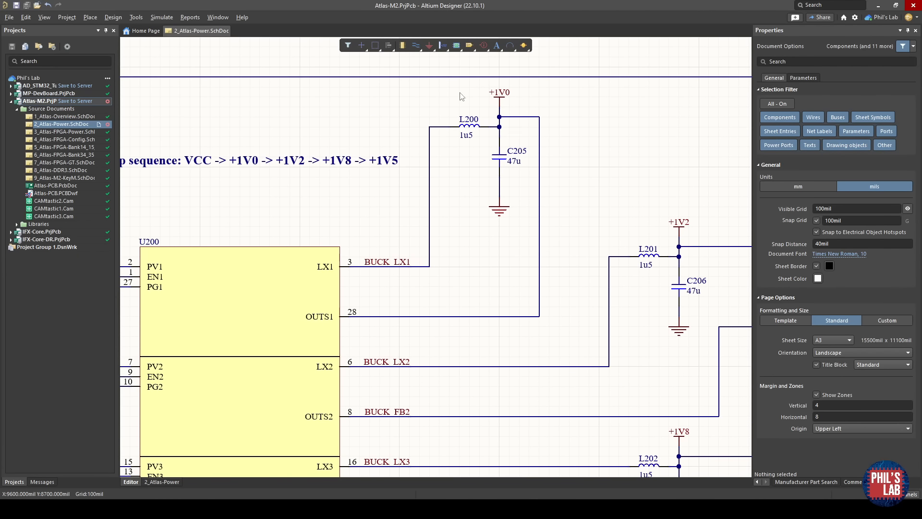
pyautogui.moveTo(604, 362); pyautogui.dragTo(500, 333, button='right')
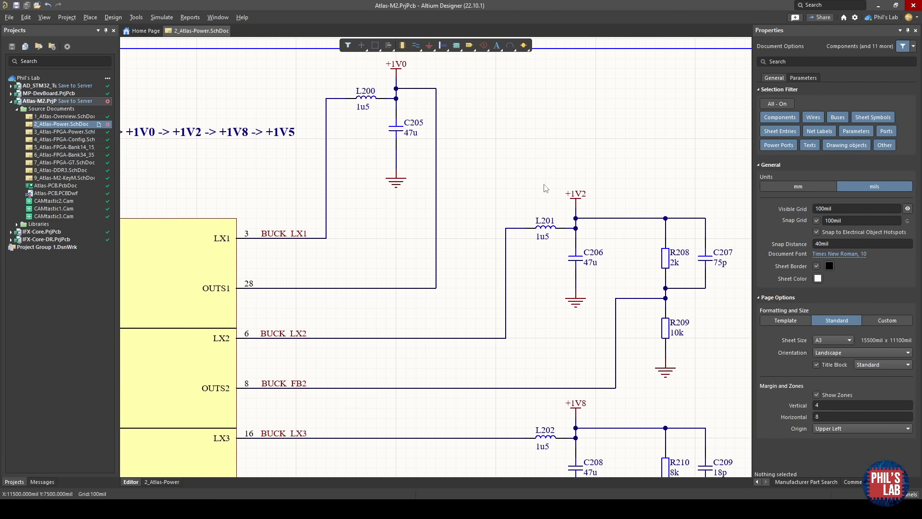
pyautogui.moveTo(540, 421); pyautogui.dragTo(507, 278, button='right')
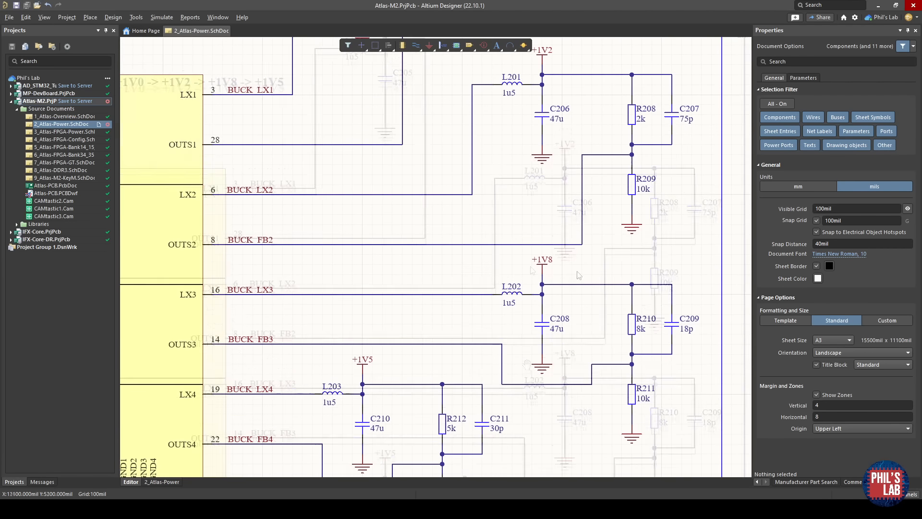
pyautogui.moveTo(463, 409); pyautogui.dragTo(564, 310, button='right')
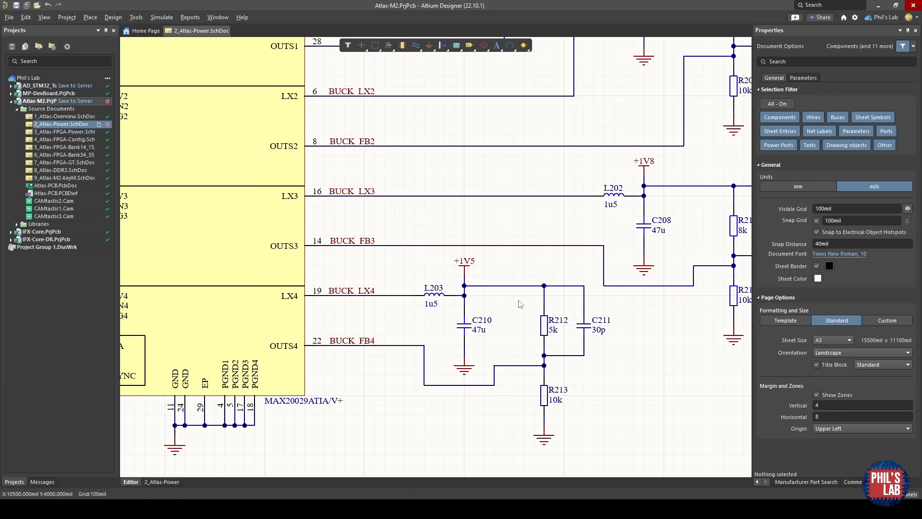
pyautogui.keyDown('ctrl'); pyautogui.scroll(-1, 519, 304); pyautogui.keyUp('ctrl')
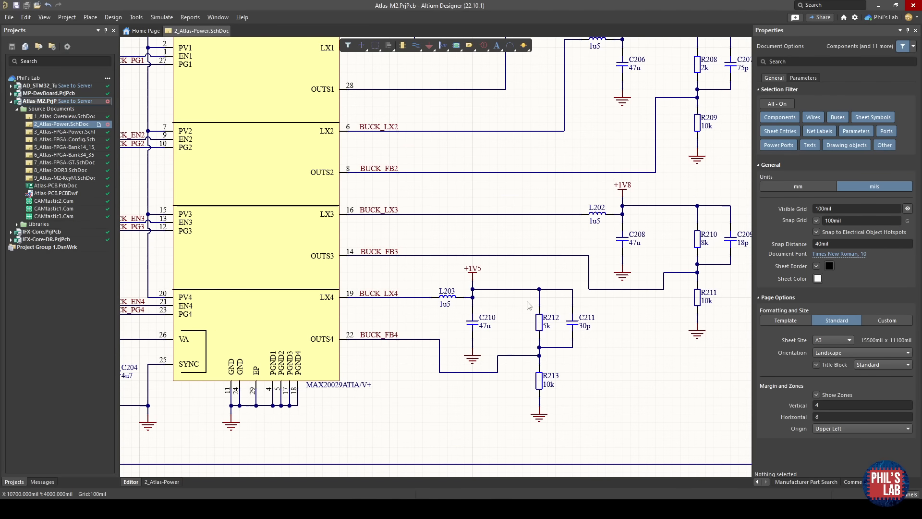
pyautogui.moveTo(546, 300); pyautogui.dragTo(492, 402, button='right')
pyautogui.keyDown('ctrl'); pyautogui.scroll(-1, 492, 402); pyautogui.keyUp('ctrl')
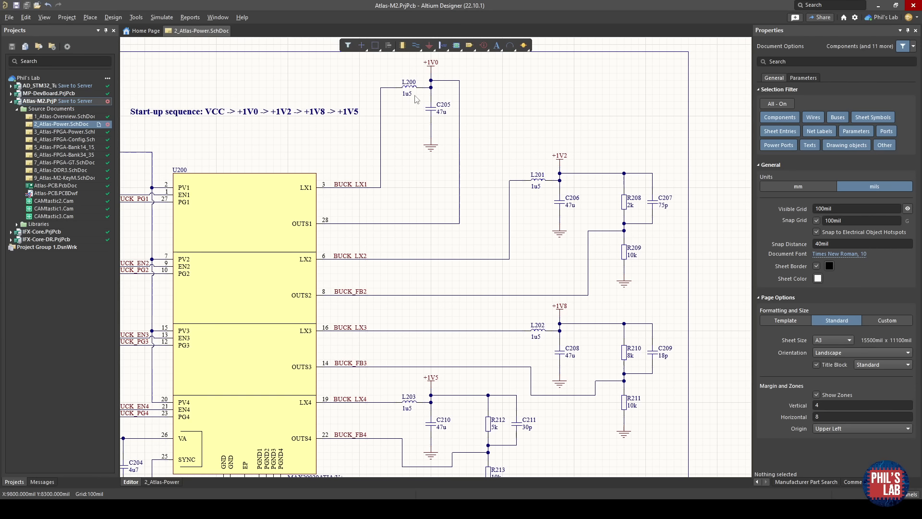
pyautogui.moveTo(462, 315); pyautogui.dragTo(464, 306, button='right')
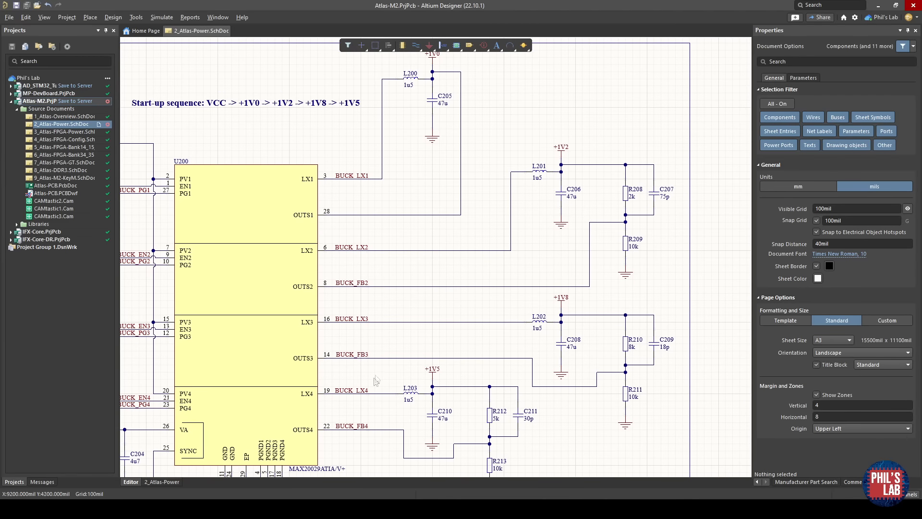
# Follow the start-up sequencing on U200's input side, from the power-good pins through the 0R resistors to the enable pins.
pyautogui.moveTo(253, 354); pyautogui.dragTo(479, 366, button='right')
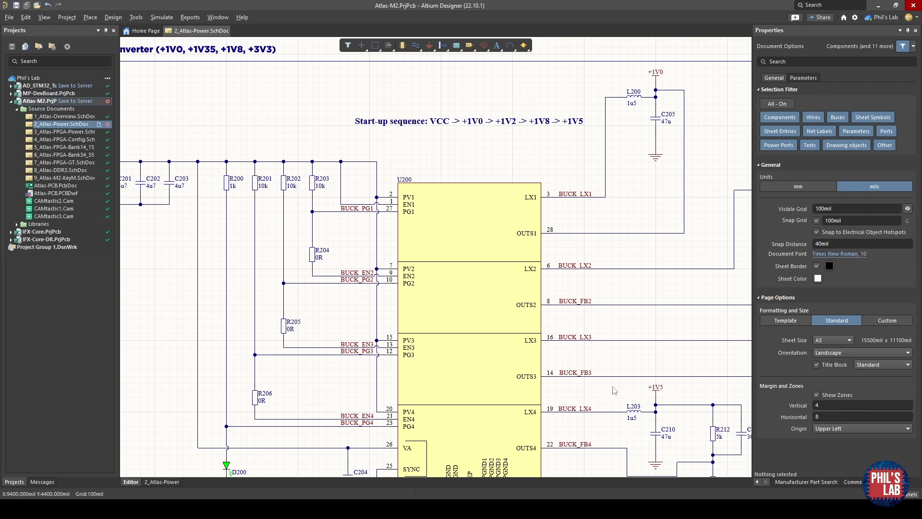
pyautogui.moveTo(615, 390); pyautogui.dragTo(543, 390, button='right')
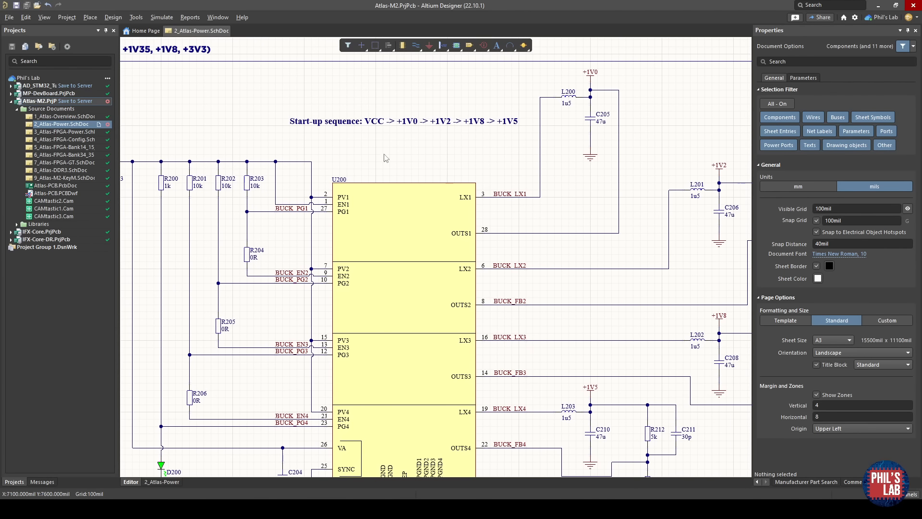
pyautogui.keyDown('ctrl'); pyautogui.scroll(3, 396, 153); pyautogui.keyUp('ctrl')
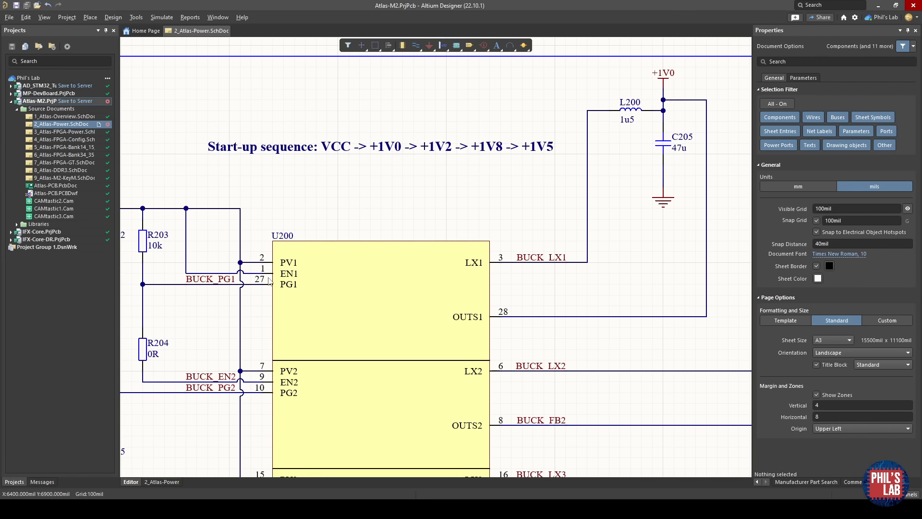
pyautogui.keyDown('shift'); pyautogui.hscroll(-3, 268, 265); pyautogui.keyUp('shift')
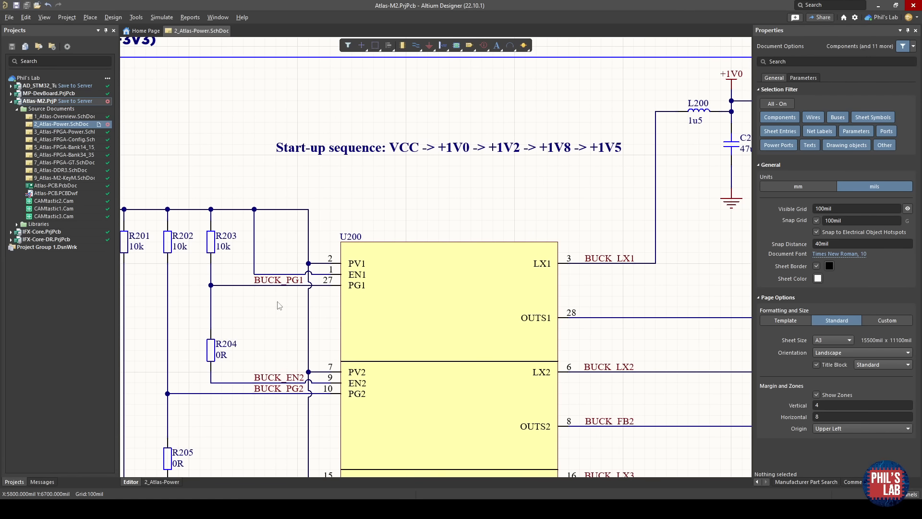
pyautogui.keyDown('ctrl'); pyautogui.scroll(1, 222, 346); pyautogui.keyUp('ctrl')
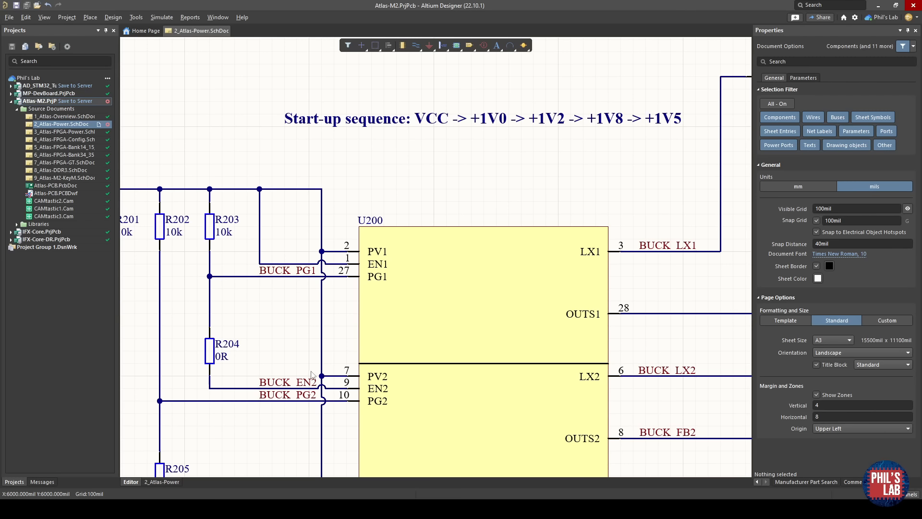
pyautogui.moveTo(266, 401); pyautogui.dragTo(416, 327, button='right')
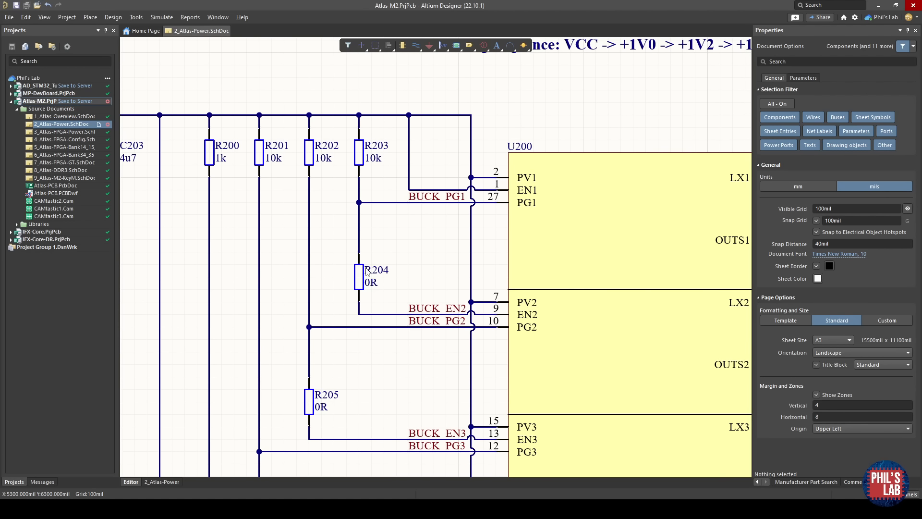
pyautogui.keyDown('ctrl'); pyautogui.scroll(-4, 332, 205); pyautogui.keyUp('ctrl')
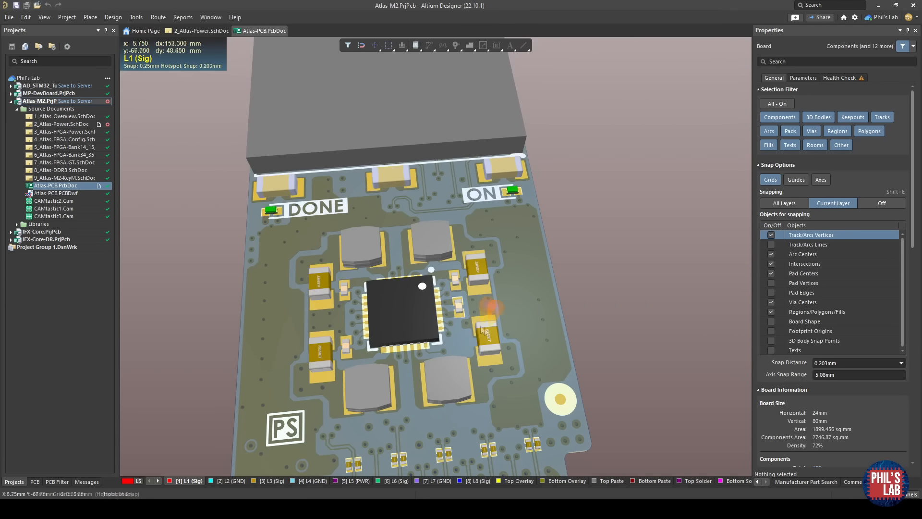
# Inspect the buck converter with its surrounding inductors and capacitors in the 3D view of the Atlas PCB's top side.
pyautogui.moveTo(305, 314); pyautogui.dragTo(346, 273, button='right')
pyautogui.keyDown('ctrl'); pyautogui.scroll(3, 417, 280); pyautogui.keyUp('ctrl')
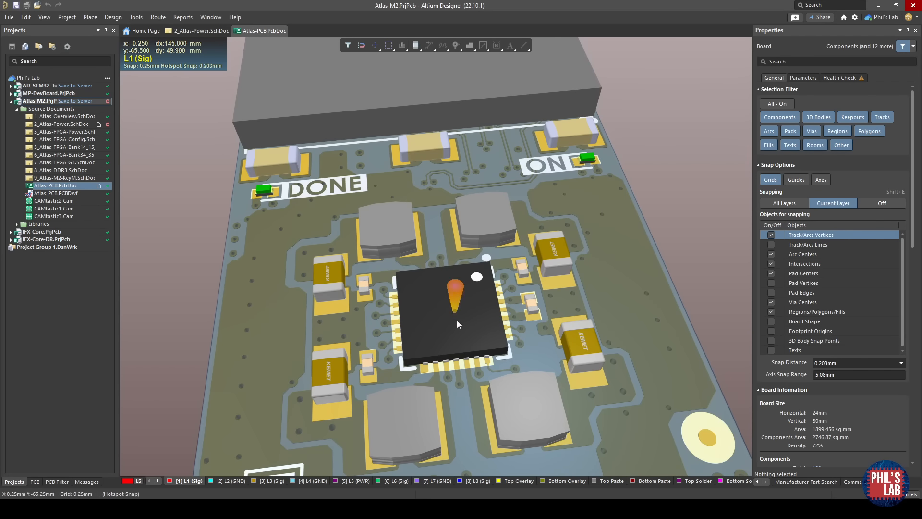
pyautogui.press('shift')
pyautogui.keyDown('shift'); pyautogui.moveTo(538, 324); pyautogui.dragTo(527, 401, button='right'); pyautogui.keyUp('shift')
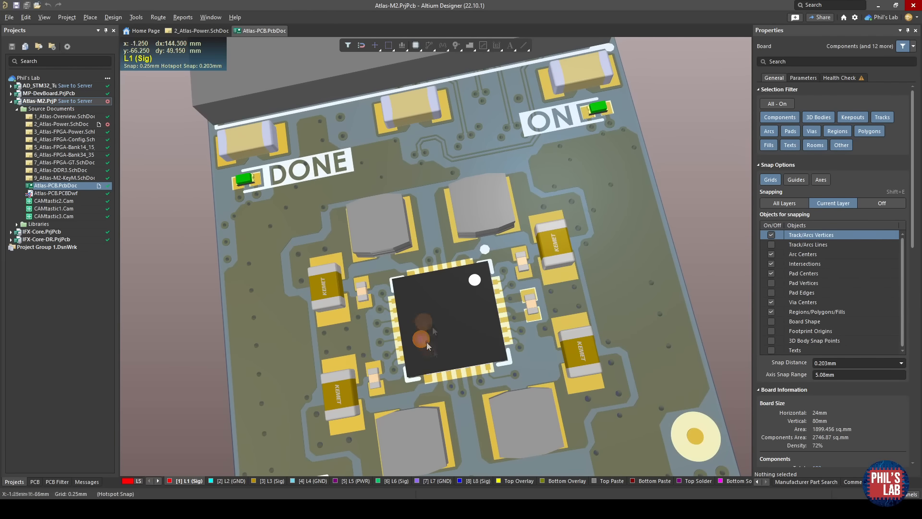
pyautogui.keyDown('ctrl'); pyautogui.scroll(4, 406, 273); pyautogui.keyUp('ctrl')
# Switch to the 2D layout and examine the BUCK_LX1 and BUCK_LX2 switch-node copper on layer L1 (Sig).
pyautogui.press('2')
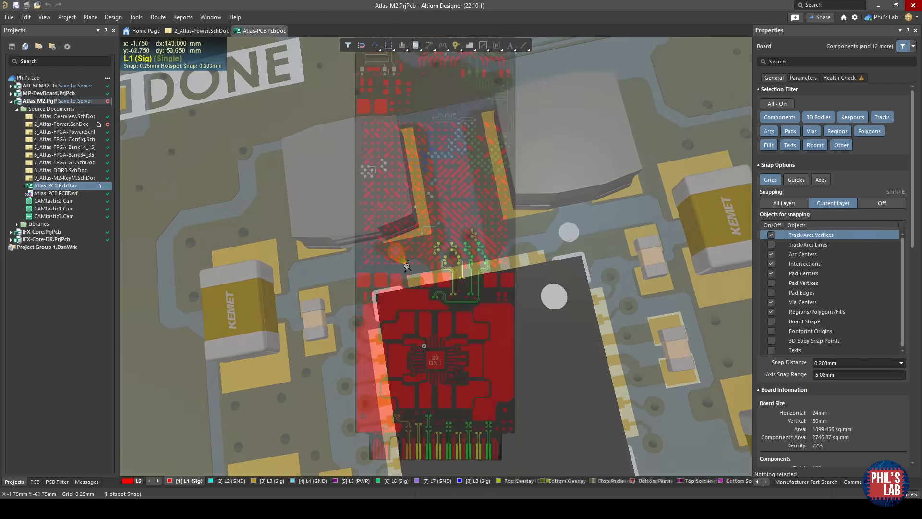
pyautogui.keyDown('ctrl'); pyautogui.scroll(8, 424, 345); pyautogui.keyUp('ctrl')
pyautogui.keyDown('ctrl'); pyautogui.scroll(1, 476, 417); pyautogui.keyUp('ctrl')
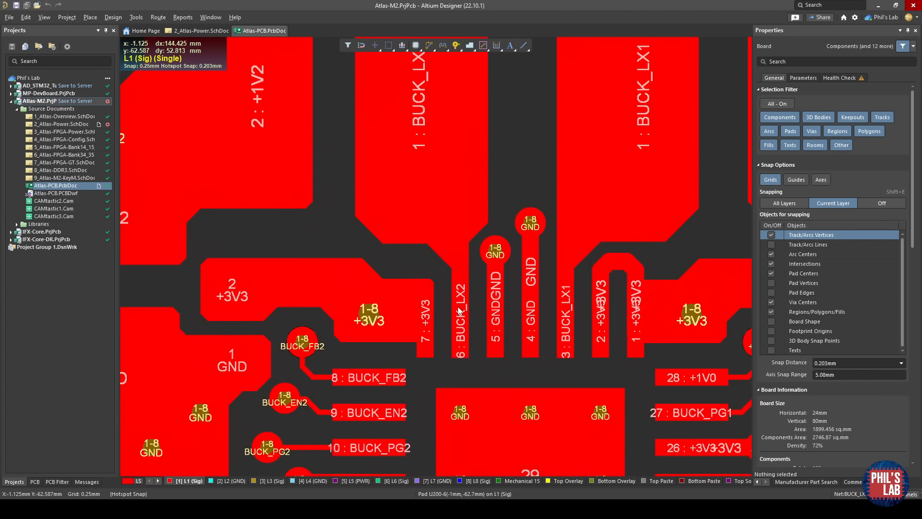
pyautogui.moveTo(453, 324); pyautogui.dragTo(456, 336, button='right')
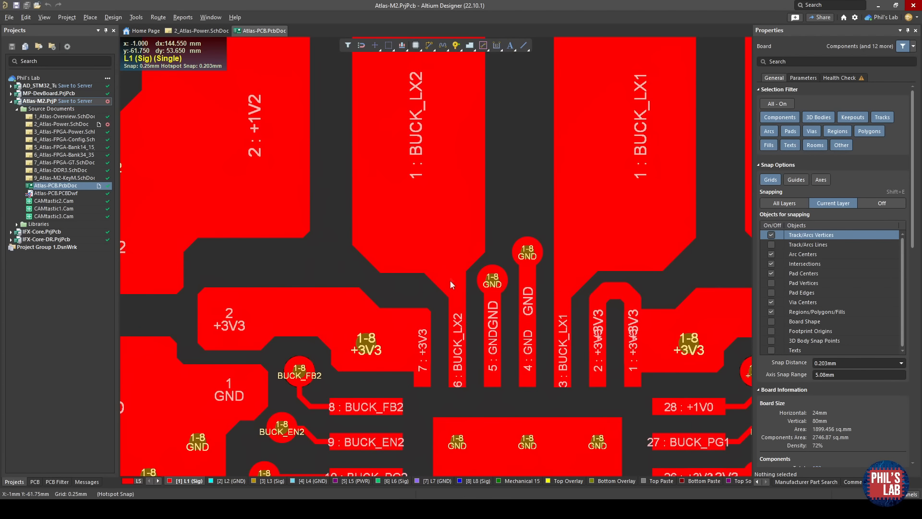
pyautogui.moveTo(426, 128); pyautogui.dragTo(435, 157, button='right')
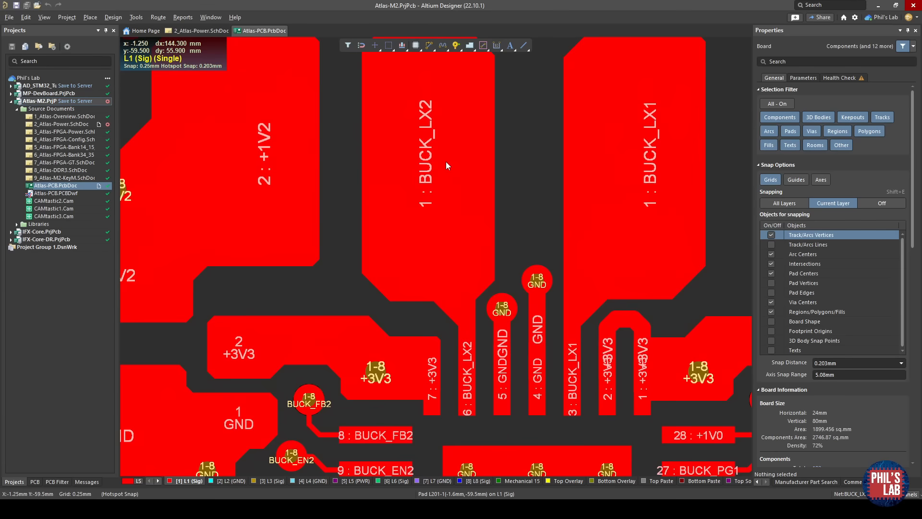
# Trace the channel 2 output path on L1 (Sig) from the inductor's BUCK_LX2 and +1V2 pads through capacitor C206 to the converter's ground.
pyautogui.click(445, 132)
pyautogui.moveTo(359, 189); pyautogui.dragTo(375, 187, button='right')
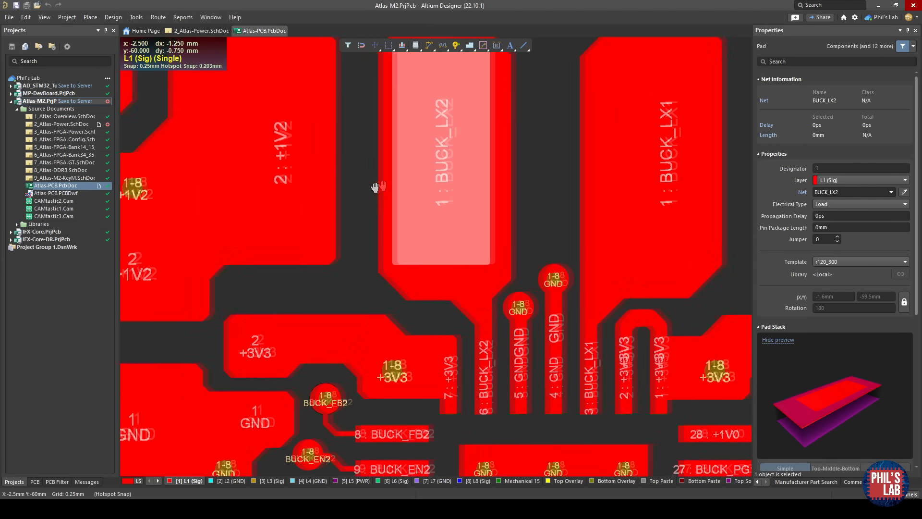
pyautogui.moveTo(374, 187); pyautogui.dragTo(527, 172, button='right')
pyautogui.click(457, 138)
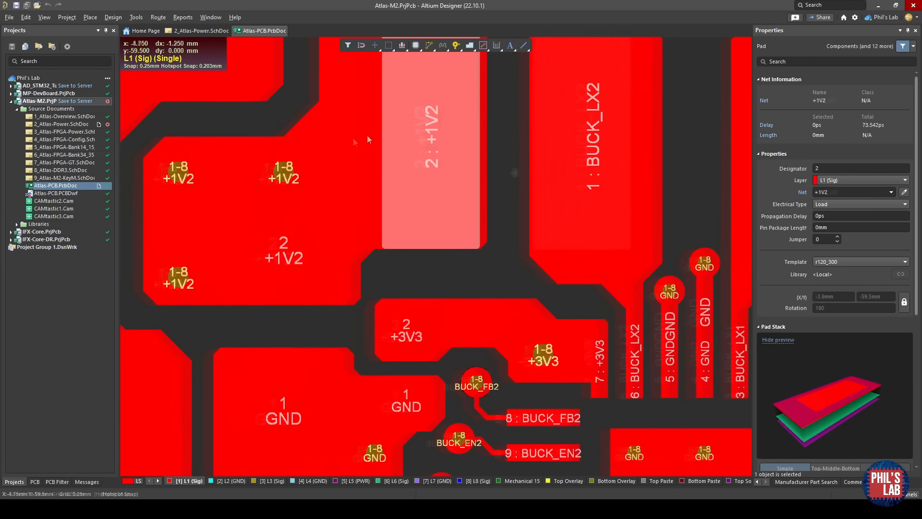
pyautogui.click(294, 331)
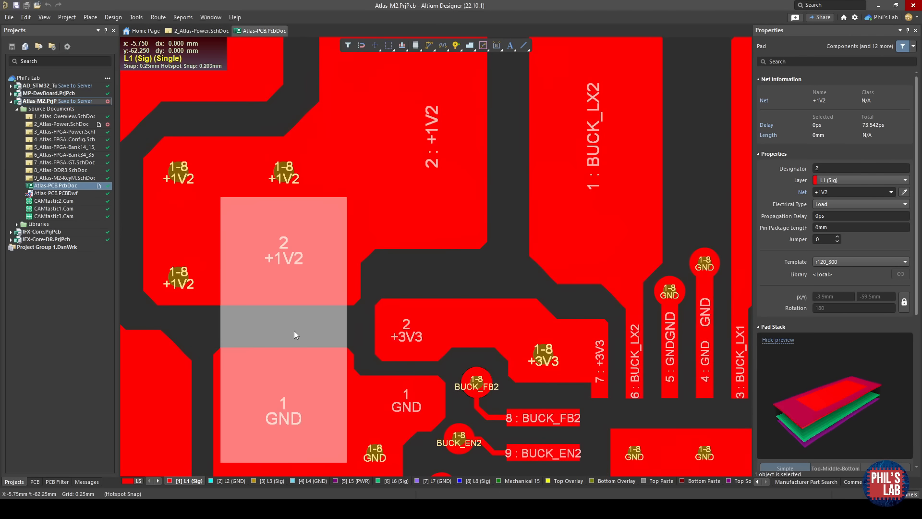
pyautogui.moveTo(331, 366); pyautogui.dragTo(309, 283, button='right')
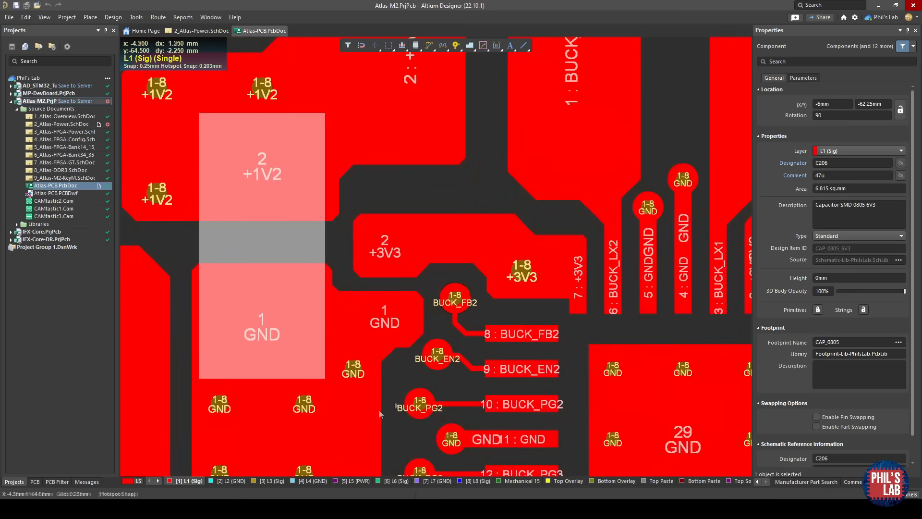
pyautogui.moveTo(356, 394); pyautogui.dragTo(341, 338, button='right')
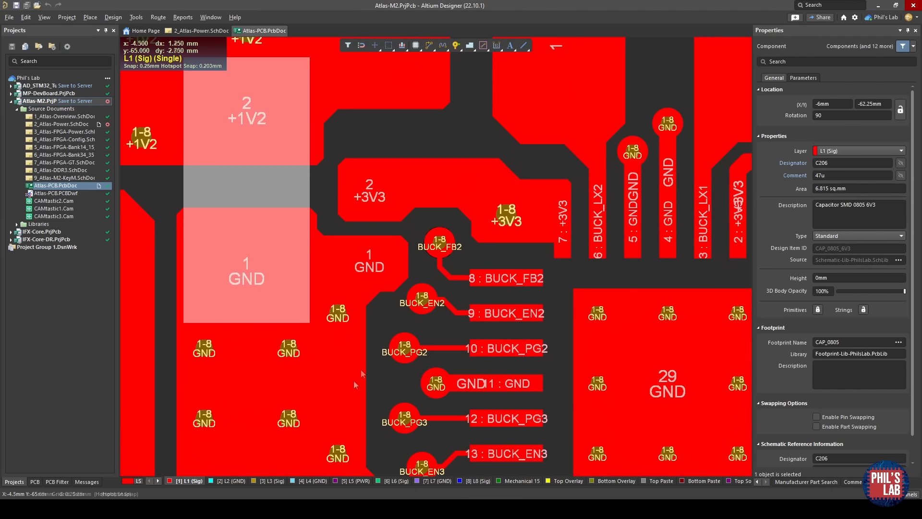
pyautogui.keyDown('ctrl'); pyautogui.scroll(-1, 359, 382); pyautogui.keyUp('ctrl')
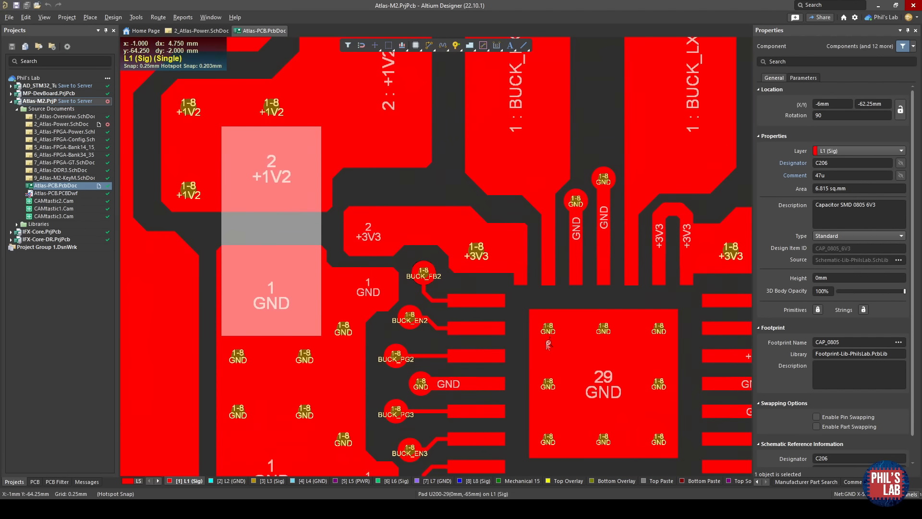
pyautogui.keyDown('ctrl'); pyautogui.scroll(-1, 646, 216); pyautogui.keyUp('ctrl')
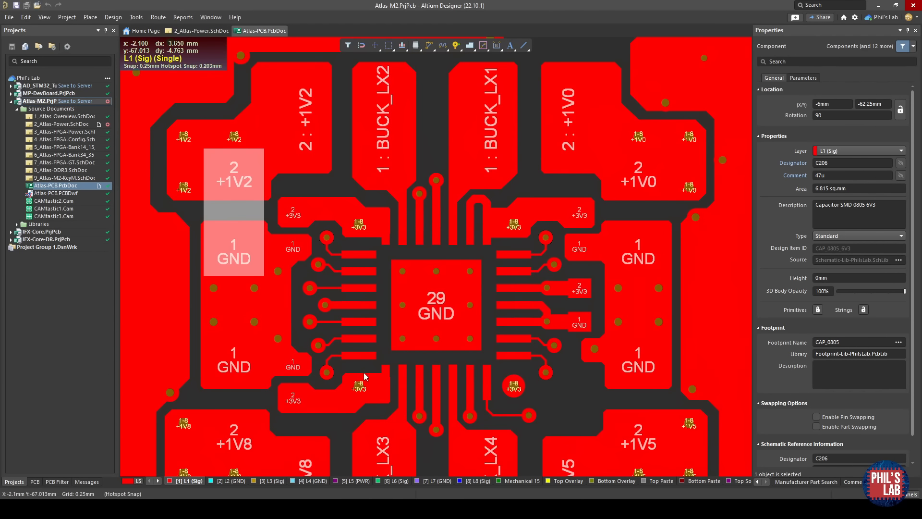
# Show layer L8 (Sig) and examine the feedback, enable and power-good routing beneath the buck converter.
pyautogui.click(482, 482)
pyautogui.click(397, 364)
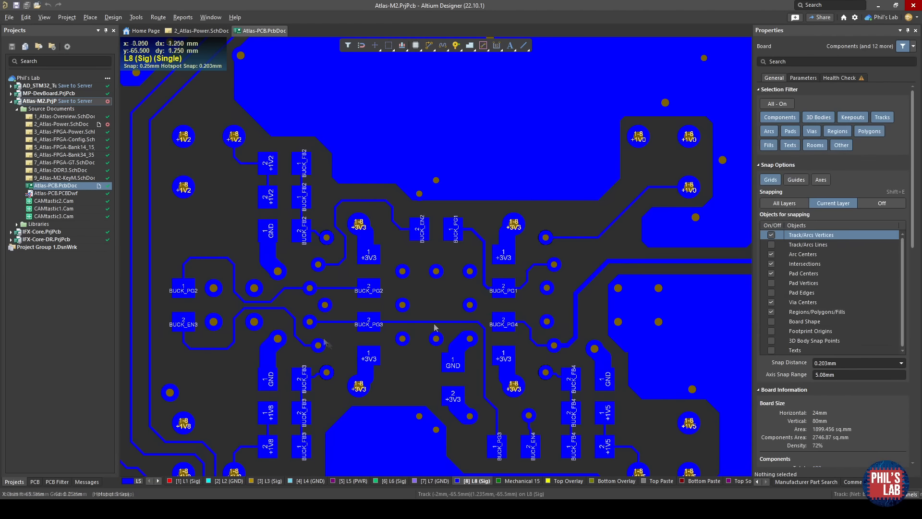
pyautogui.keyDown('ctrl'); pyautogui.scroll(-1, 427, 339); pyautogui.keyUp('ctrl')
# Switch to the 3D view and turn the board over to inspect the small parts under the buck converter.
pyautogui.press('3')
pyautogui.keyDown('ctrl'); pyautogui.scroll(-4, 478, 350); pyautogui.keyUp('ctrl')
pyautogui.keyDown('shift'); pyautogui.moveTo(504, 353); pyautogui.dragTo(158, 361, button='right'); pyautogui.keyUp('shift')
pyautogui.keyDown('shift'); pyautogui.moveTo(581, 352); pyautogui.dragTo(284, 350, button='right'); pyautogui.keyUp('shift')
pyautogui.moveTo(494, 370); pyautogui.dragTo(413, 321, button='right')
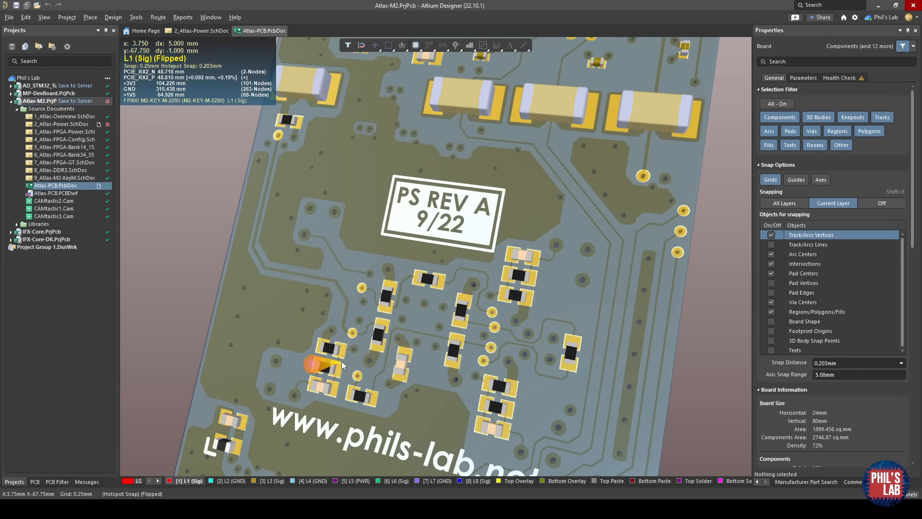
# Turn the 3D board back to its top side to show the buck converter and inductors.
pyautogui.keyDown('shift'); pyautogui.moveTo(342, 362); pyautogui.dragTo(796, 370, button='right'); pyautogui.keyUp('shift')
pyautogui.keyDown('shift'); pyautogui.moveTo(313, 331); pyautogui.dragTo(552, 311, button='right'); pyautogui.keyUp('shift')
pyautogui.keyDown('shift'); pyautogui.moveTo(410, 312); pyautogui.dragTo(478, 305, button='right'); pyautogui.keyUp('shift')
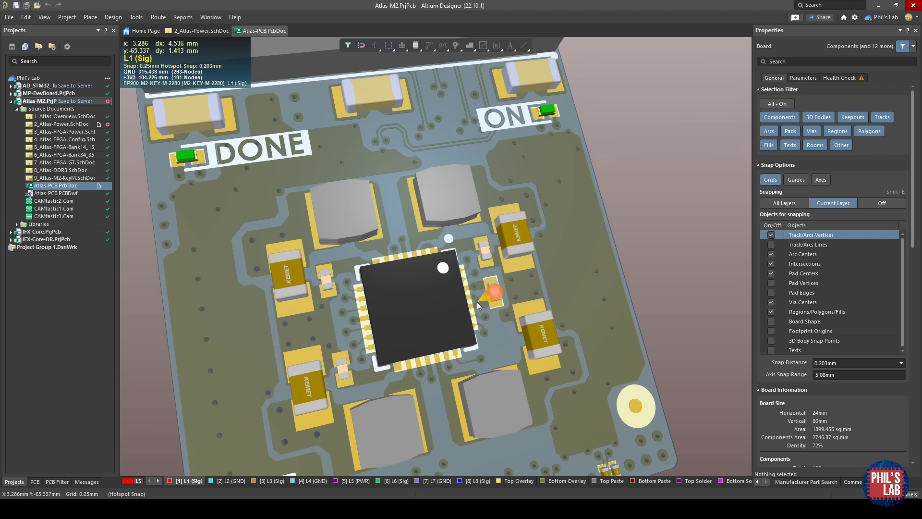
# Switch to the 2D view and leaf through layers L1, L2, L3, L4, L6 and L7 around the buck converter.
pyautogui.press('2')
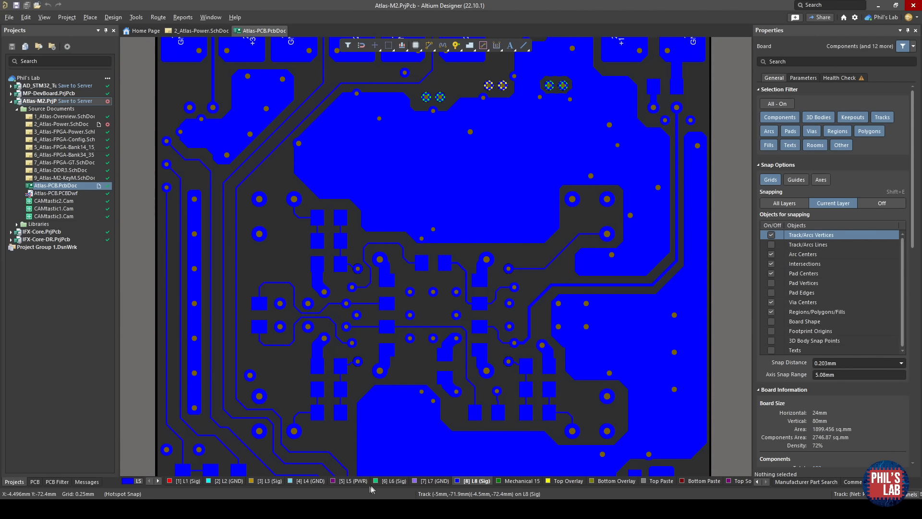
pyautogui.click(188, 481)
pyautogui.click(436, 481)
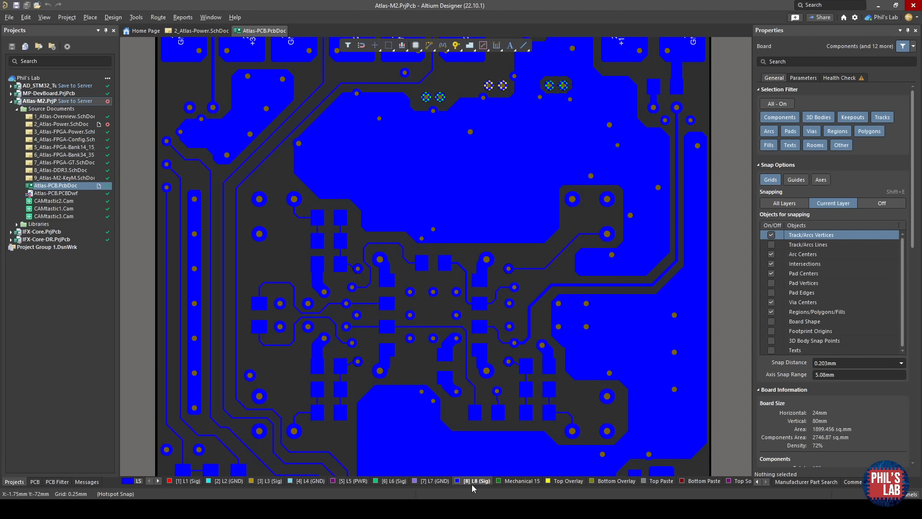
pyautogui.click(228, 481)
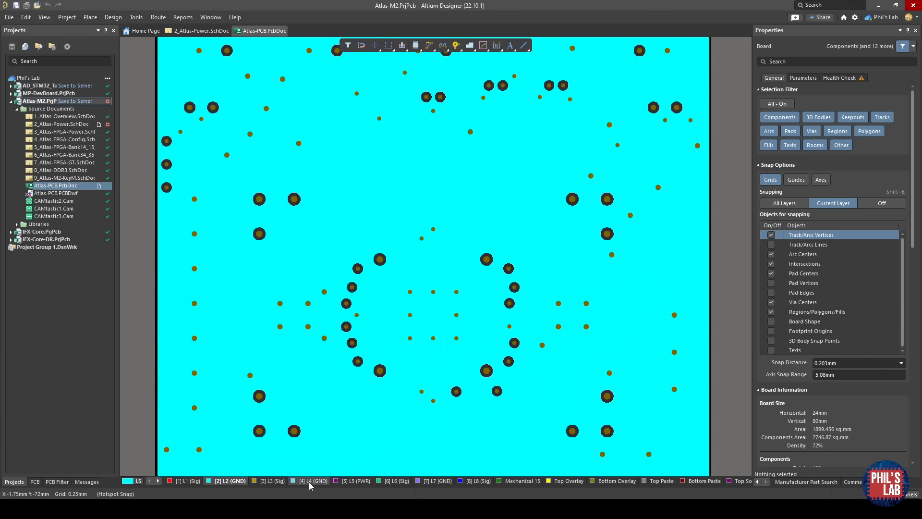
pyautogui.click(309, 482)
pyautogui.click(424, 482)
pyautogui.click(381, 481)
pyautogui.click(270, 481)
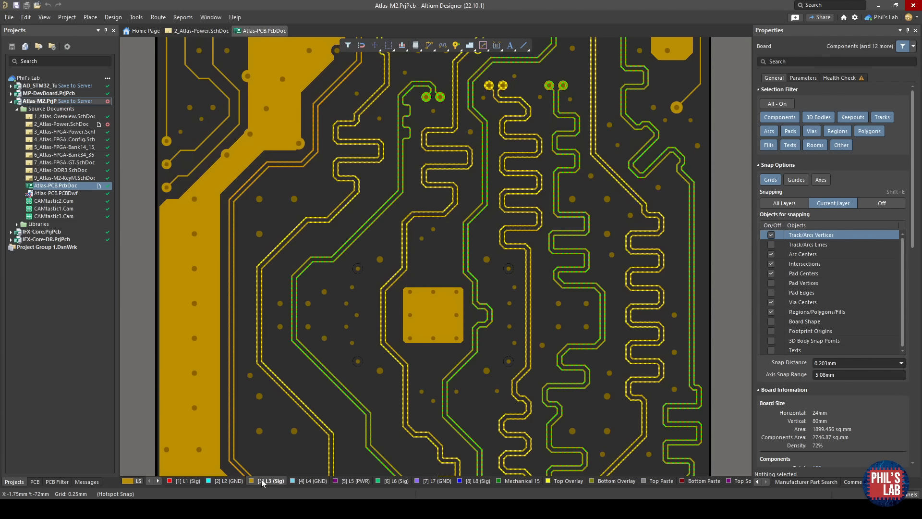
# Show layer L5 (PWR) and select the copper pours around the buck converter one after another, ending with the +1V5 pour.
pyautogui.click(361, 481)
pyautogui.keyDown('ctrl'); pyautogui.scroll(-3, 431, 297); pyautogui.keyUp('ctrl')
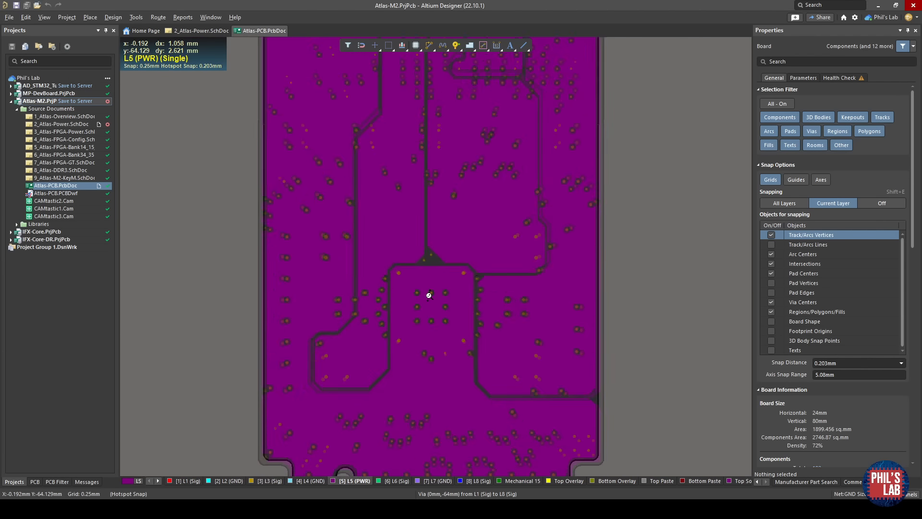
pyautogui.keyDown('ctrl'); pyautogui.scroll(2, 431, 308); pyautogui.keyUp('ctrl')
pyautogui.click(431, 322)
pyautogui.moveTo(420, 361)
pyautogui.mouseDown(button='right')
pyautogui.moveTo(418, 352)
pyautogui.moveTo(403, 365)
pyautogui.mouseUp(button='right')
pyautogui.click(369, 236)
pyautogui.click(476, 229)
pyautogui.click(543, 299)
# Follow the selected +1V5 pour along the board to its far end and clear the selection.
pyautogui.keyDown('ctrl'); pyautogui.scroll(-3, 492, 265); pyautogui.keyUp('ctrl')
pyautogui.moveTo(494, 265); pyautogui.dragTo(492, 461, button='right')
pyautogui.moveTo(487, 166); pyautogui.dragTo(488, 297, button='right')
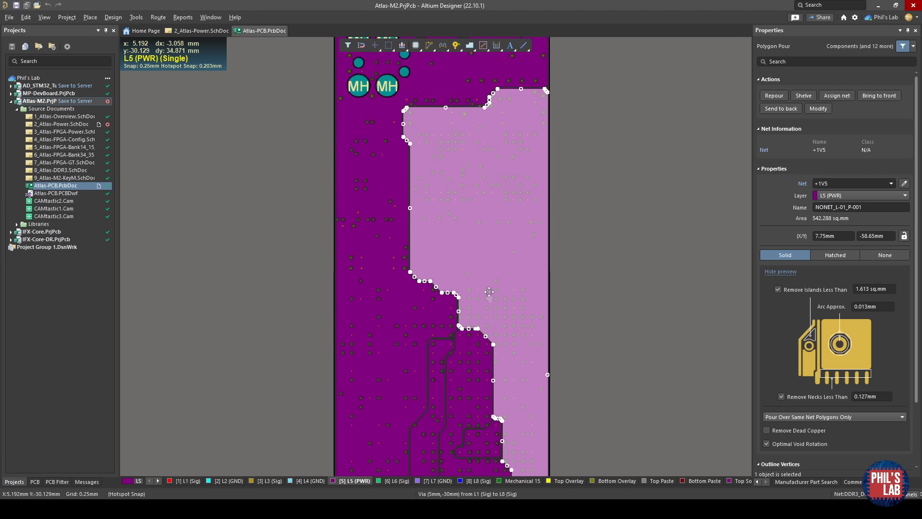
pyautogui.keyDown('ctrl'); pyautogui.scroll(-3, 488, 297); pyautogui.keyUp('ctrl')
pyautogui.click(554, 298)
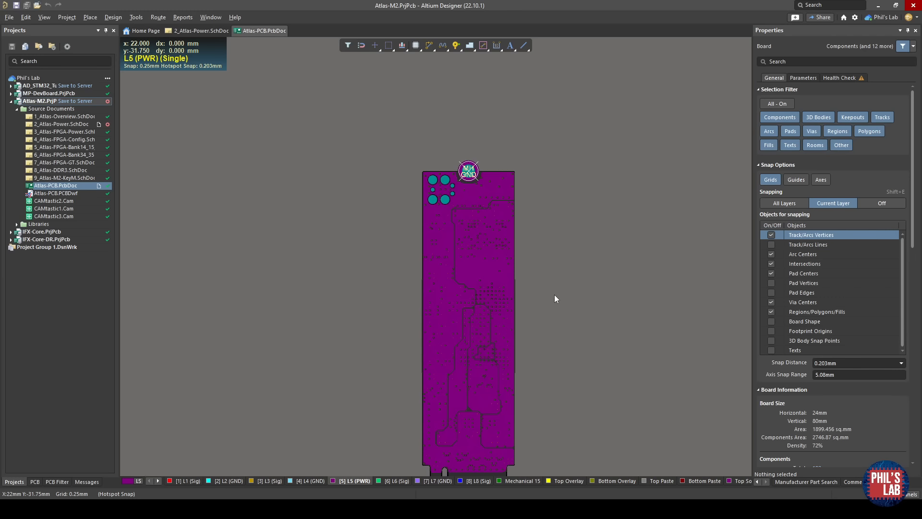
# Select the +1V5 pour on L5 (PWR) again and switch to the 3D view, rotating the board.
pyautogui.click(316, 481)
pyautogui.click(342, 481)
pyautogui.click(319, 482)
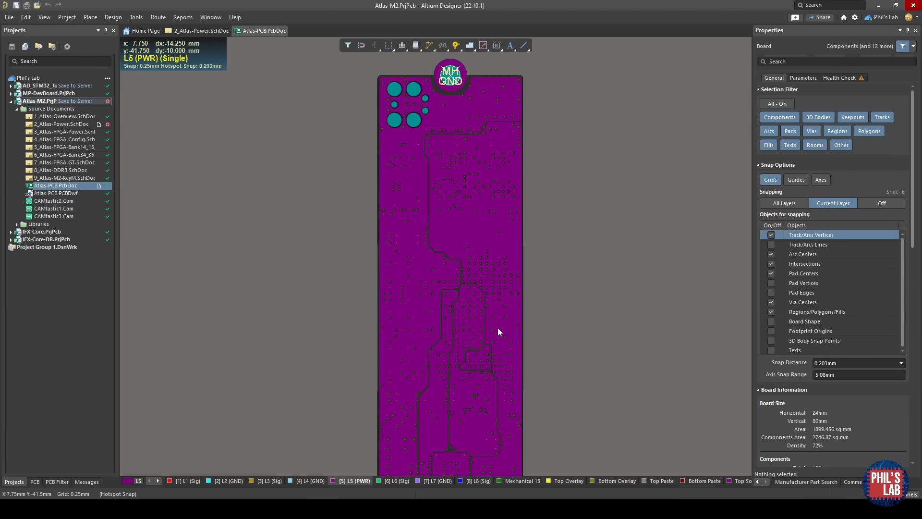
pyautogui.click(498, 328)
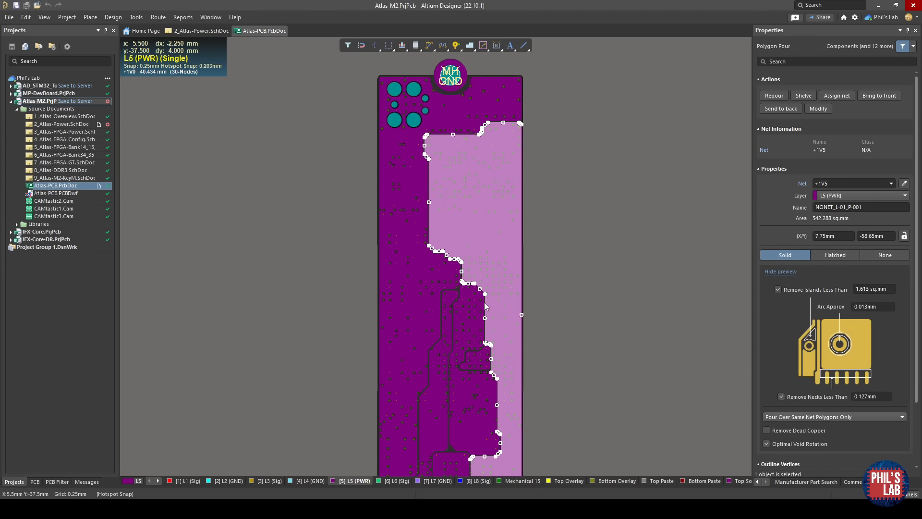
pyautogui.press('3')
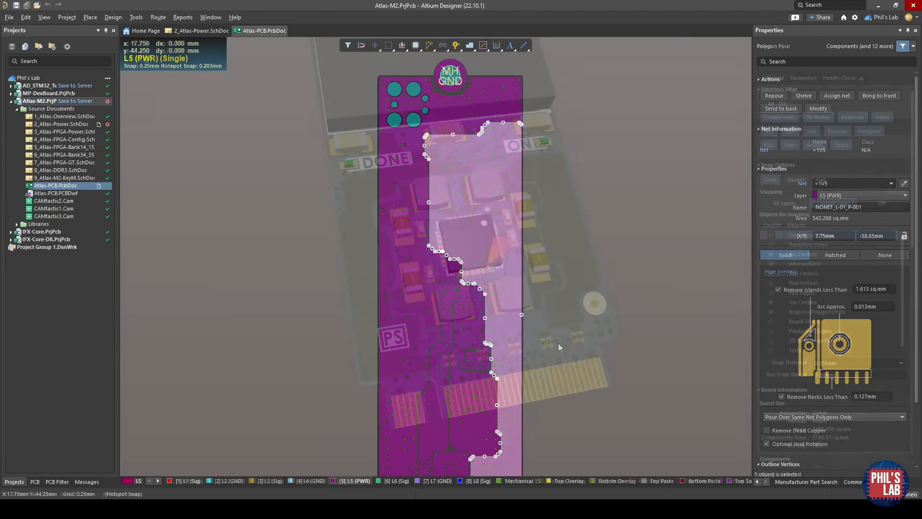
pyautogui.keyDown('shift'); pyautogui.moveTo(587, 446); pyautogui.dragTo(471, 438, button='right'); pyautogui.keyUp('shift')
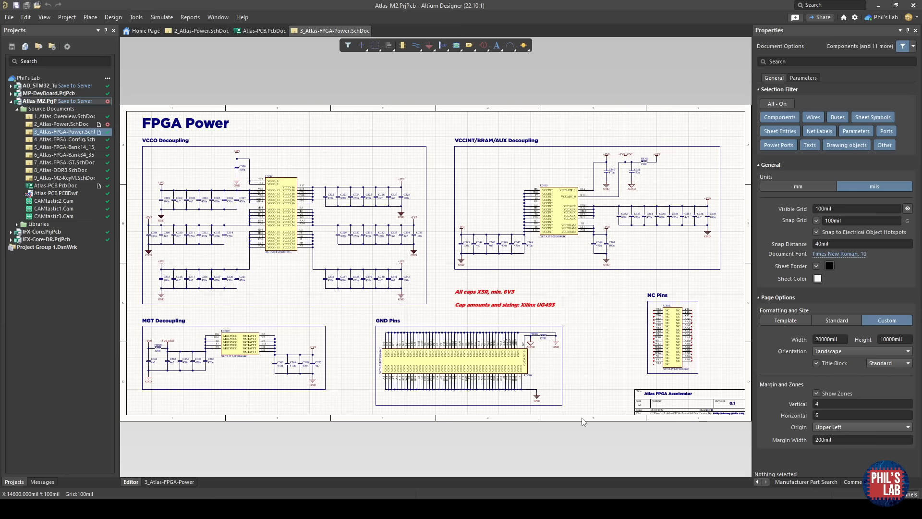
# Inspect the VCCO bank pins and part number of the FPGA on the FPGA Power sheet, and open the FPGA Configuration sheet.
pyautogui.keyDown('ctrl'); pyautogui.scroll(5, 259, 253); pyautogui.keyUp('ctrl')
pyautogui.keyDown('ctrl'); pyautogui.scroll(3, 259, 253); pyautogui.keyUp('ctrl')
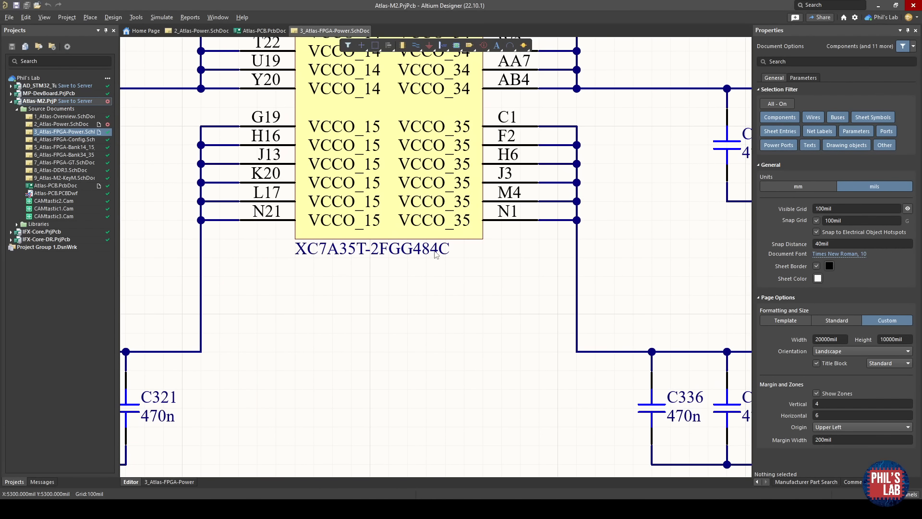
pyautogui.keyDown('ctrl'); pyautogui.scroll(-2, 435, 254); pyautogui.keyUp('ctrl')
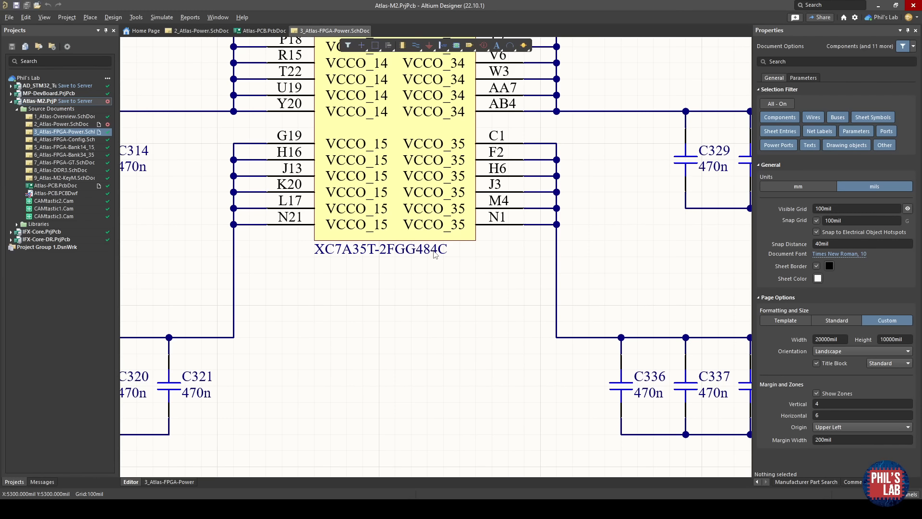
pyautogui.click(71, 140)
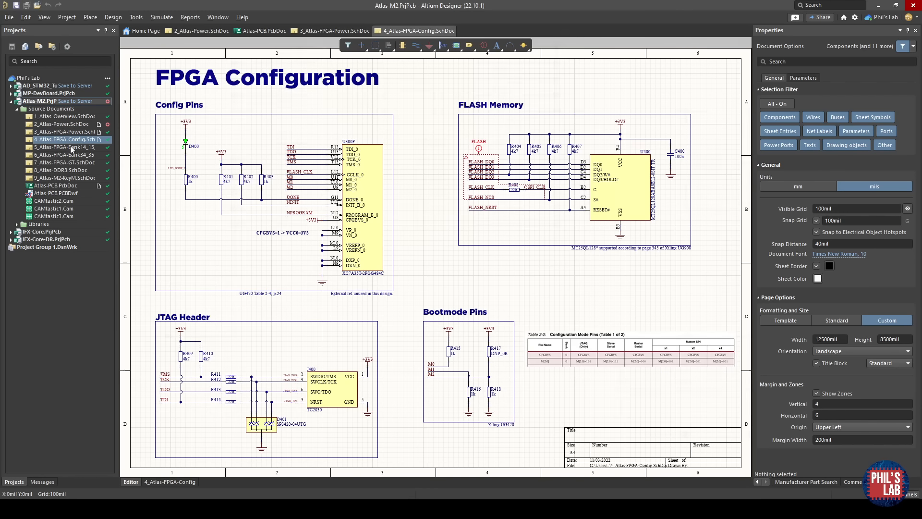
# Return to the 3_Atlas-FPGA-Power sheet and review its VCCO, VCCINT/BRAM/AUX and MGT decoupling and GND pin sections.
pyautogui.click(72, 132)
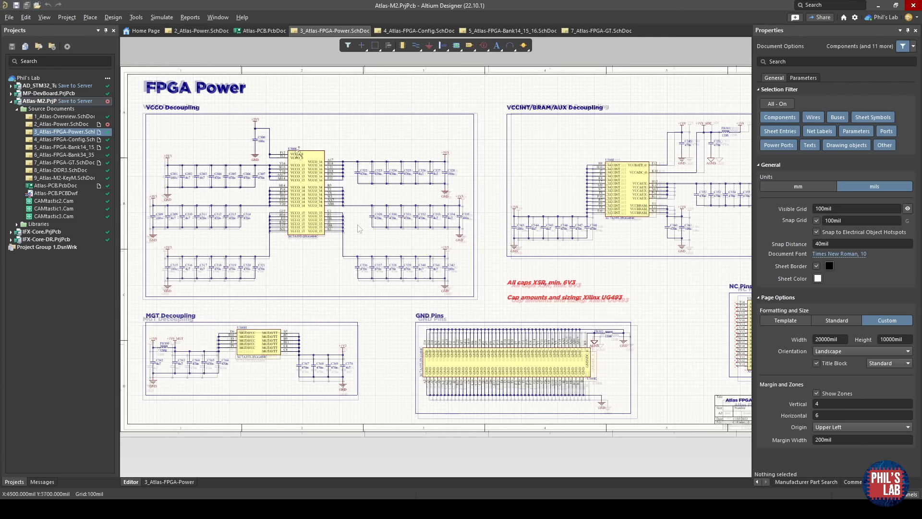
pyautogui.keyDown('ctrl'); pyautogui.scroll(3, 298, 154); pyautogui.keyUp('ctrl')
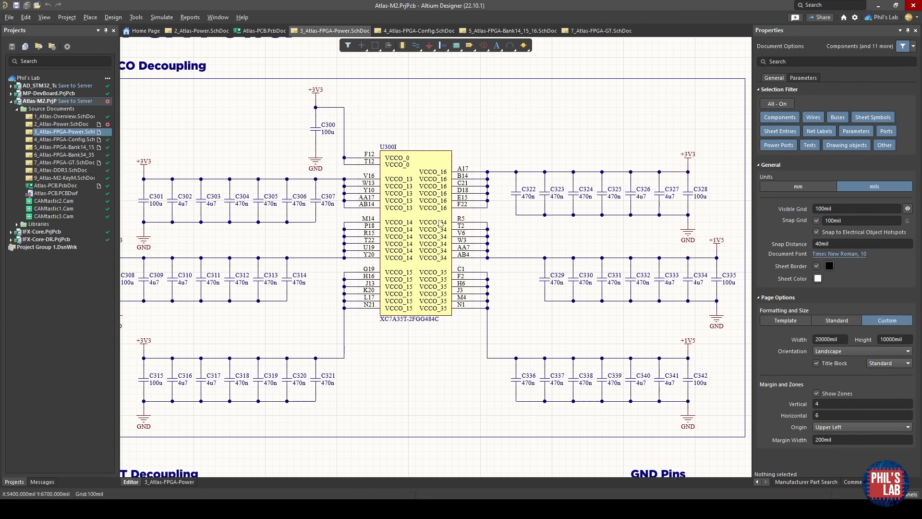
pyautogui.moveTo(582, 210); pyautogui.dragTo(144, 235, button='right')
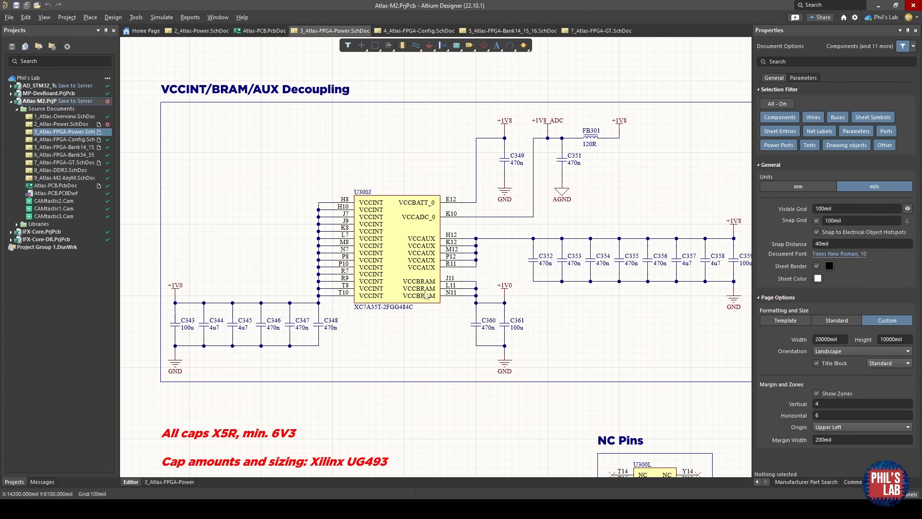
pyautogui.moveTo(659, 310); pyautogui.dragTo(361, 264, button='right')
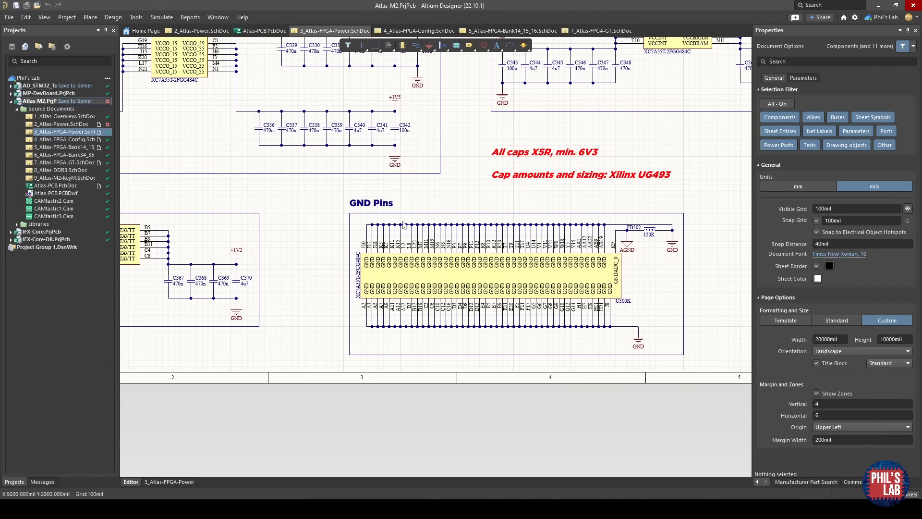
pyautogui.moveTo(284, 275); pyautogui.dragTo(503, 300, button='right')
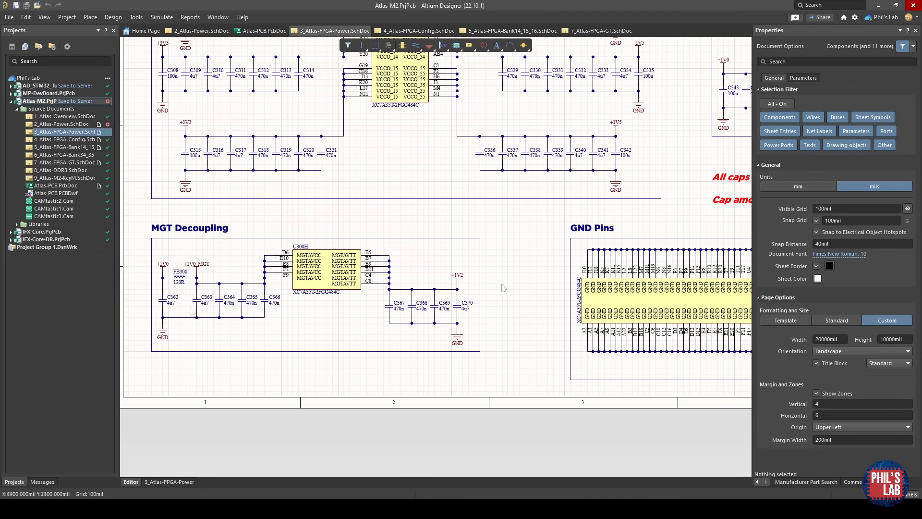
pyautogui.moveTo(350, 355); pyautogui.dragTo(372, 414, button='right')
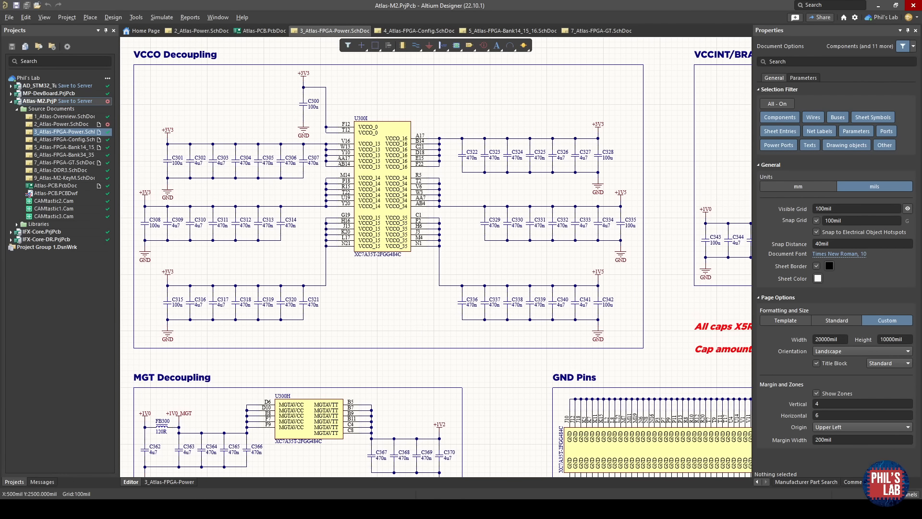
# Switch to the UG483 PCB design guide in the browser and enlarge Table 2-2, highlighting its Artix-7 capacitor quantities title.
pyautogui.click(169, 459)
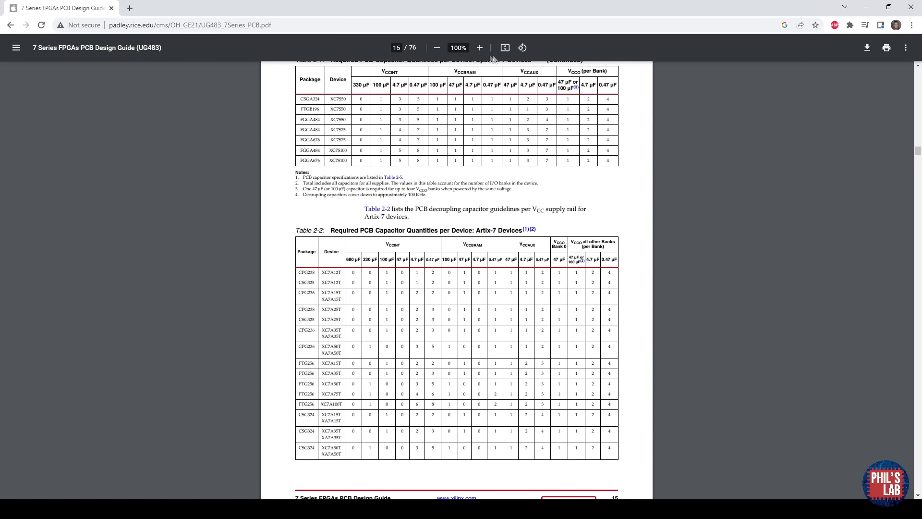
pyautogui.keyDown('ctrl'); pyautogui.scroll(3, 488, 107); pyautogui.keyUp('ctrl')
pyautogui.scroll(-4, 486, 223)
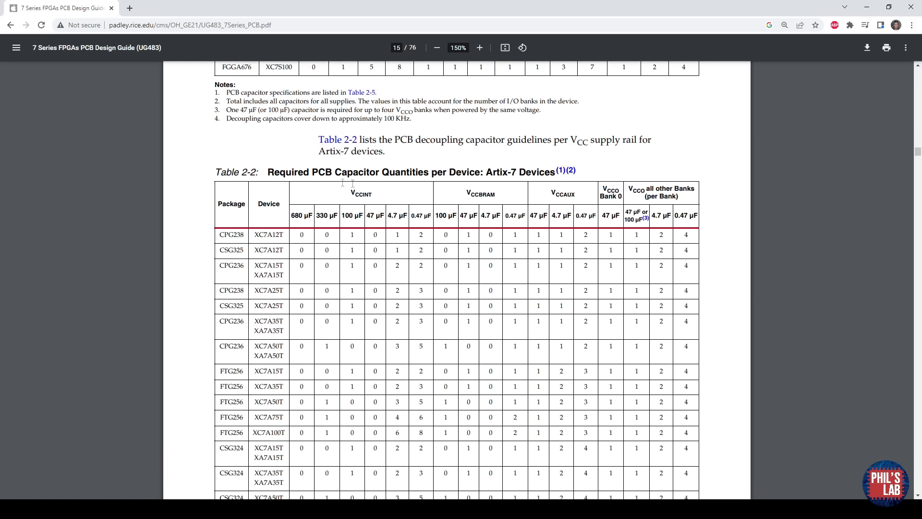
pyautogui.moveTo(274, 172); pyautogui.dragTo(549, 175)
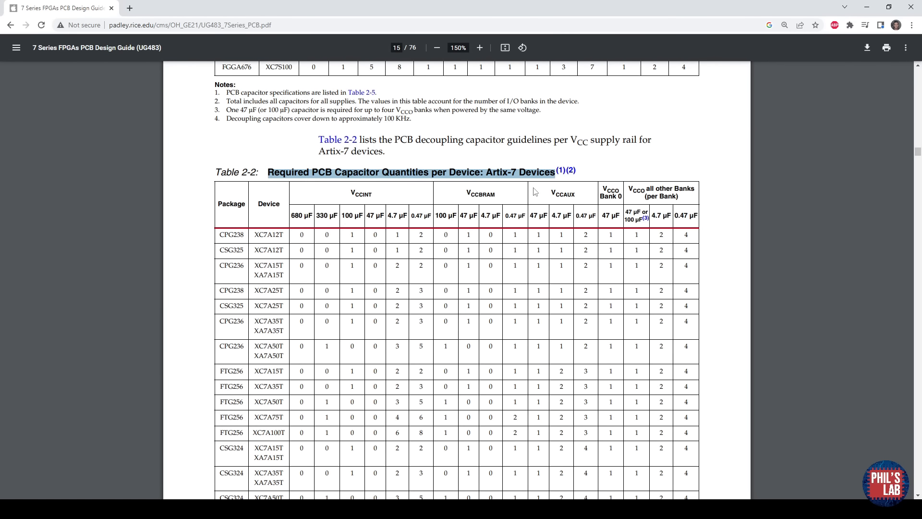
pyautogui.click(537, 190)
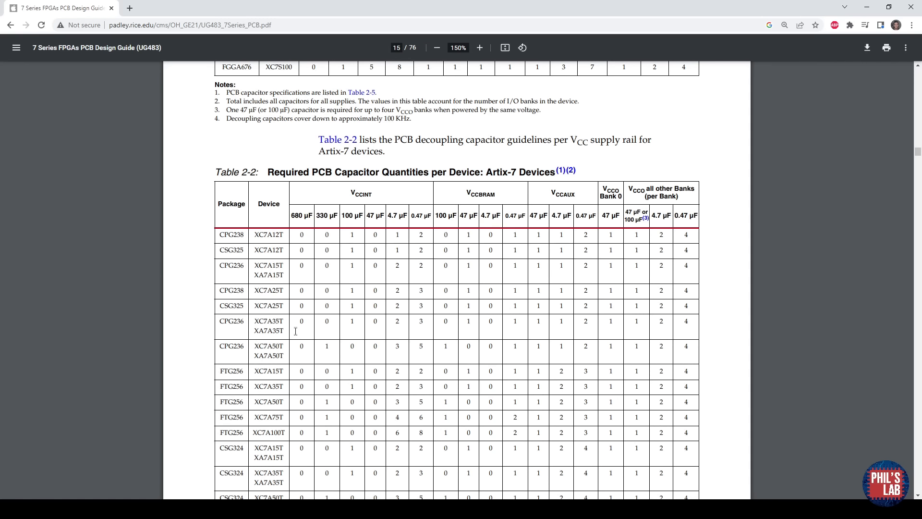
# Find the FGG484 XC7A35T row in the continued Table 2-2 and highlight it to read the required capacitor quantities.
pyautogui.scroll(-10, 297, 341)
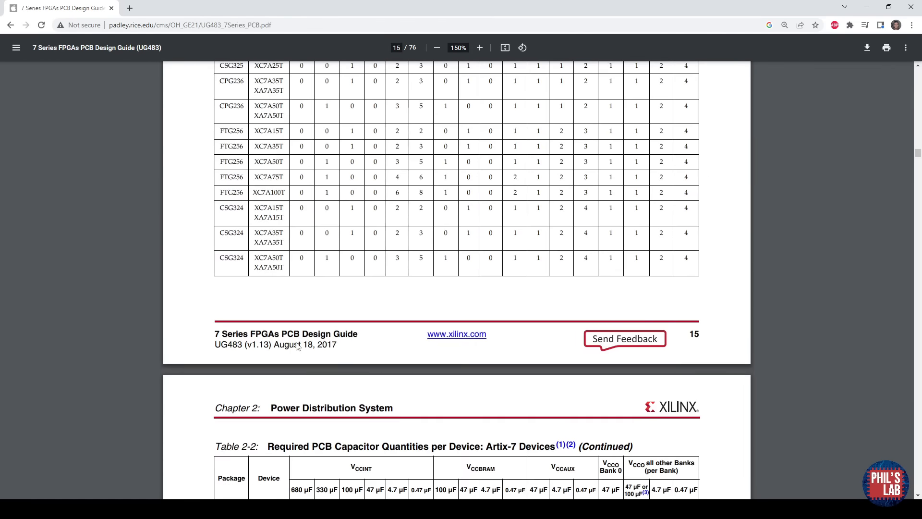
pyautogui.moveTo(217, 272); pyautogui.dragTo(562, 271)
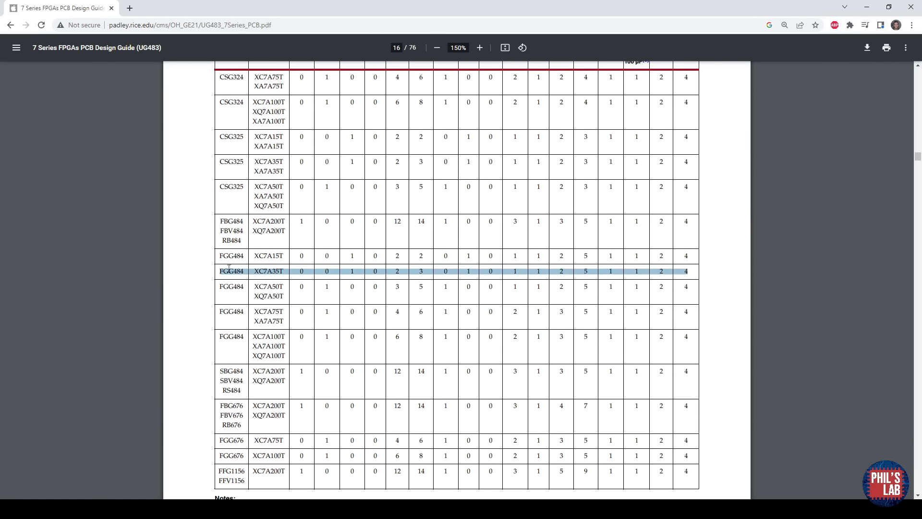
pyautogui.scroll(2, 229, 268)
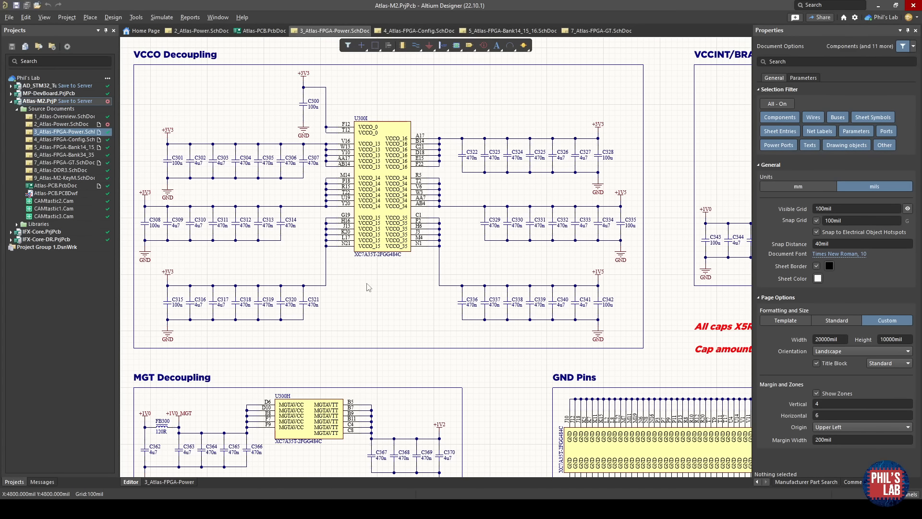
# Back in the FPGA Power schematic, check the properties and footprints of VCCO_13 decoupling capacitors C307, C303 and C301.
pyautogui.keyDown('ctrl'); pyautogui.scroll(2, 294, 158); pyautogui.keyUp('ctrl')
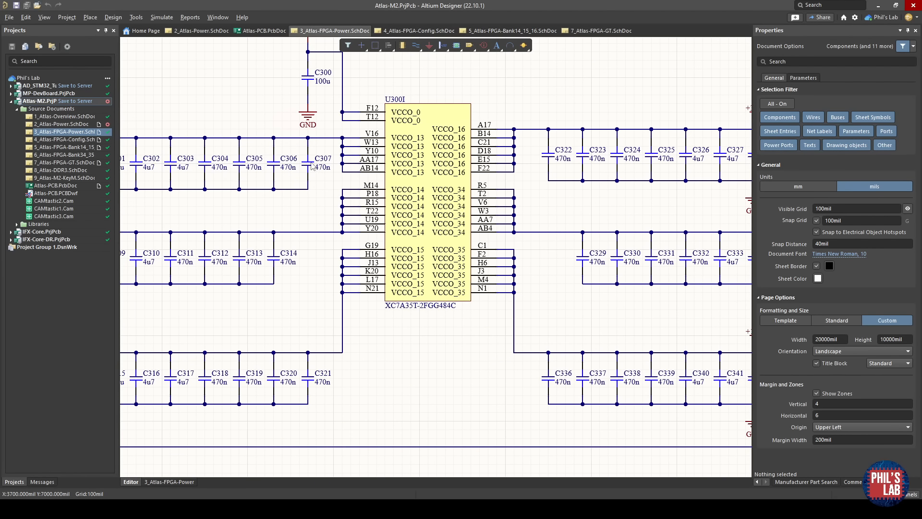
pyautogui.click(312, 166)
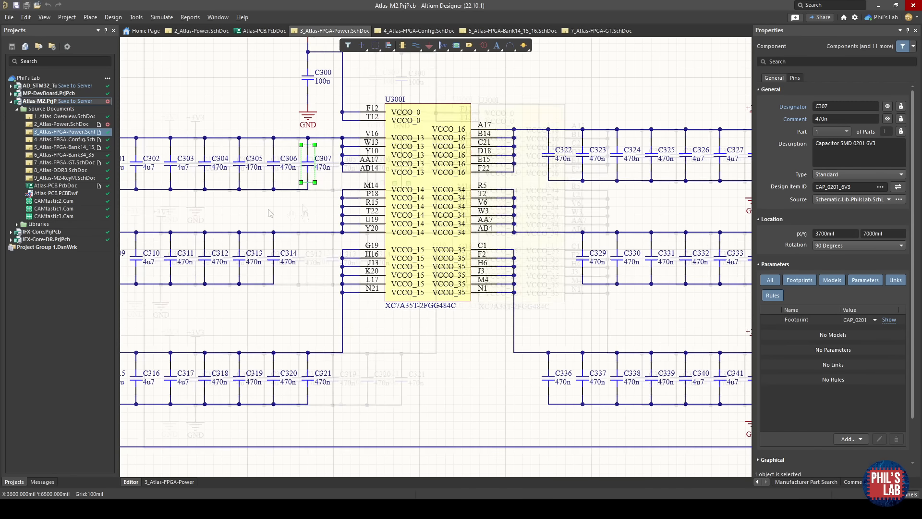
pyautogui.keyDown('ctrl'); pyautogui.scroll(3, 276, 183); pyautogui.keyUp('ctrl')
pyautogui.keyDown('ctrl'); pyautogui.scroll(3, 290, 177); pyautogui.keyUp('ctrl')
pyautogui.click(290, 177)
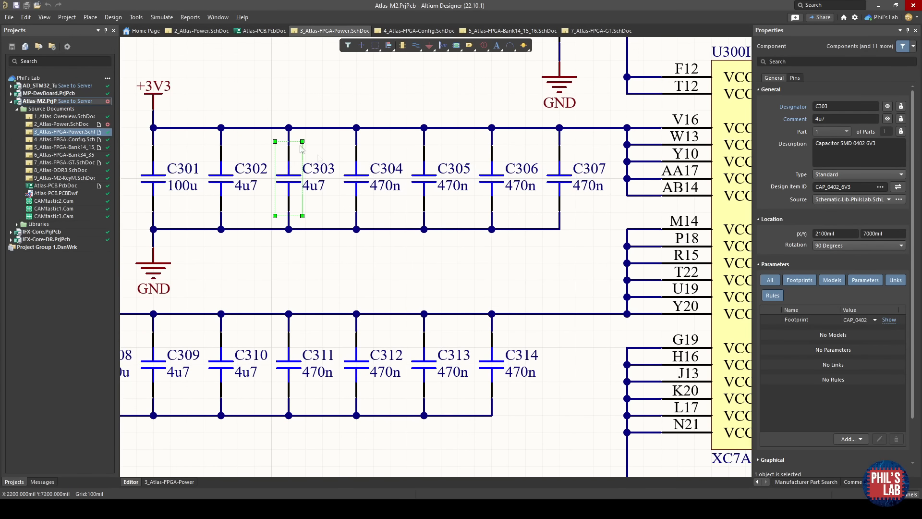
pyautogui.click(153, 178)
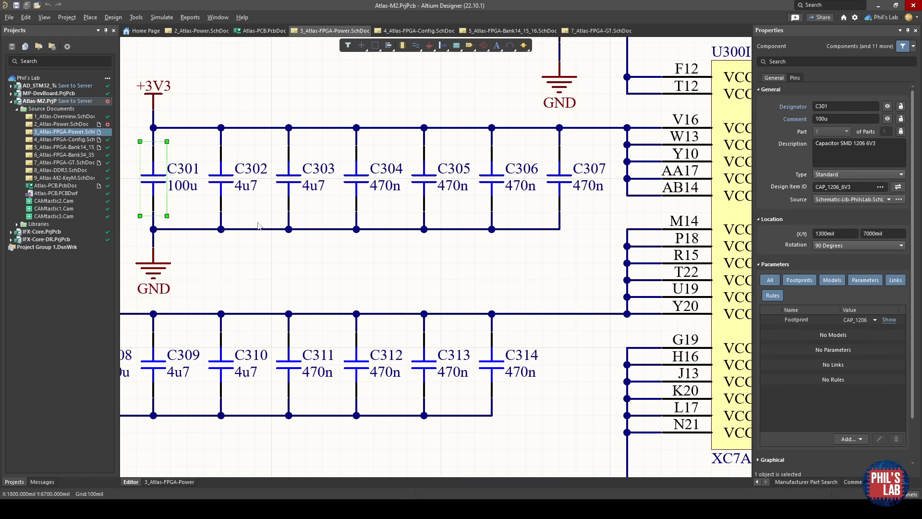
# Compare the package of 470n capacitor C307 with that of 100u capacitor C301, and look over the rest of the sheet.
pyautogui.keyDown('ctrl'); pyautogui.scroll(-1, 348, 225); pyautogui.keyUp('ctrl')
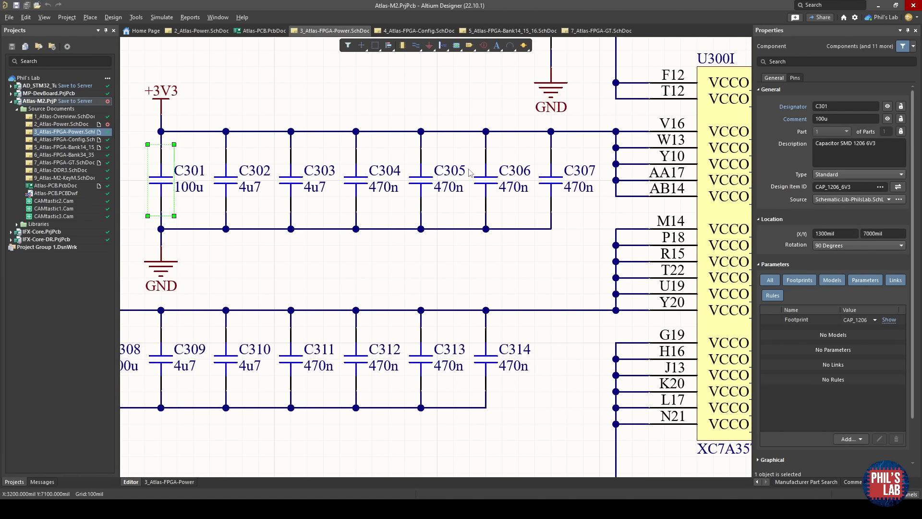
pyautogui.click(555, 176)
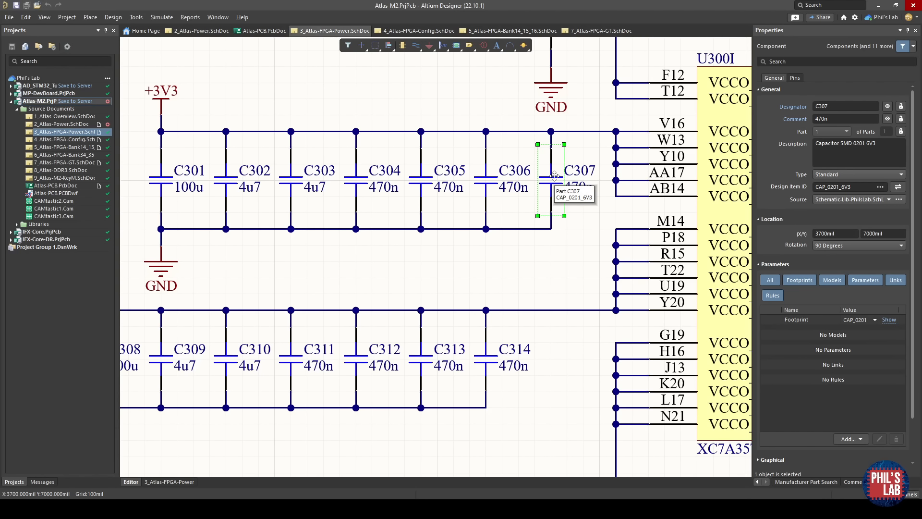
pyautogui.click(161, 177)
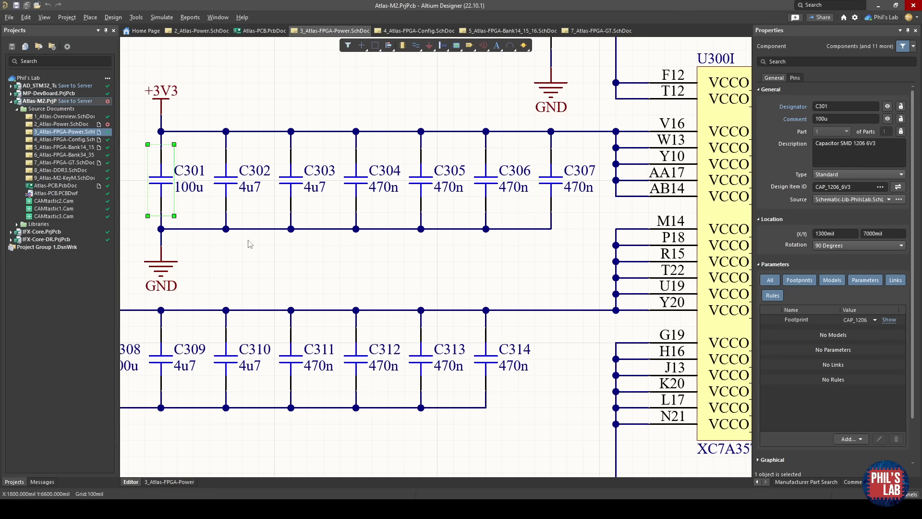
pyautogui.keyDown('ctrl'); pyautogui.scroll(-6, 249, 241); pyautogui.keyUp('ctrl')
pyautogui.moveTo(604, 326); pyautogui.dragTo(279, 286, button='right')
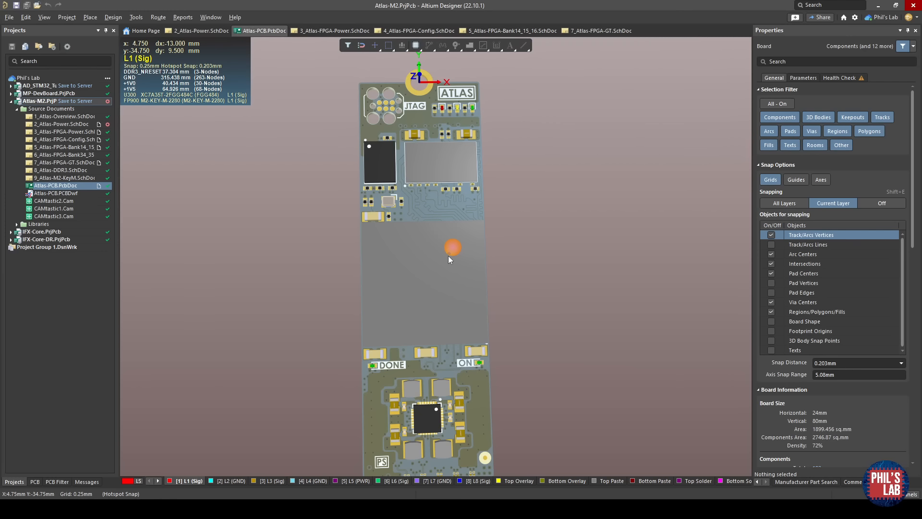
# In the 3D board view, check the placement and properties of 100u capacitors C328 and C301 near the FPGA.
pyautogui.press('shift')
pyautogui.keyDown('ctrl'); pyautogui.scroll(1, 380, 221); pyautogui.keyUp('ctrl')
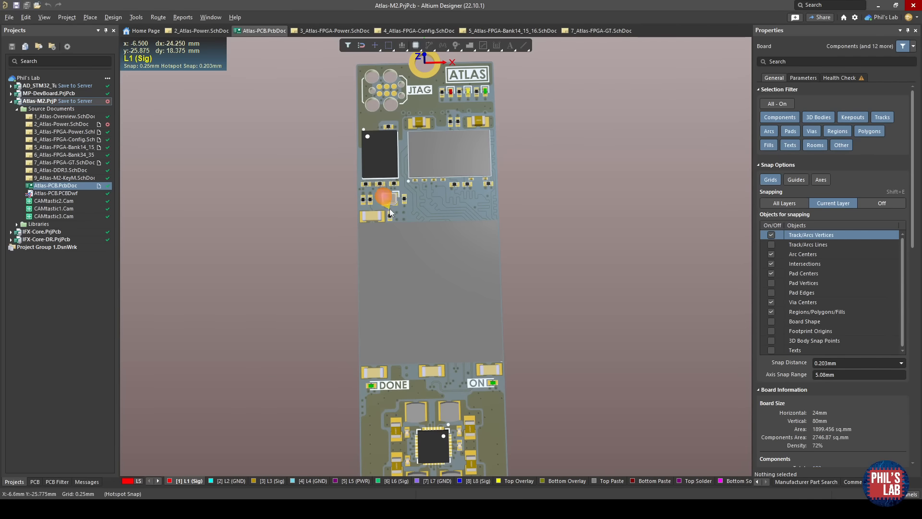
pyautogui.keyDown('ctrl'); pyautogui.scroll(3, 377, 216); pyautogui.keyUp('ctrl')
pyautogui.click(372, 215)
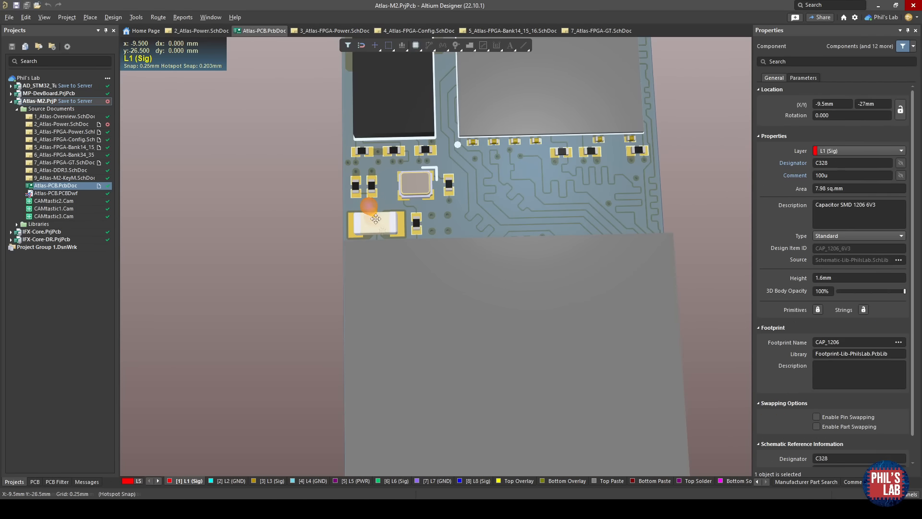
pyautogui.scroll(-5, 433, 274)
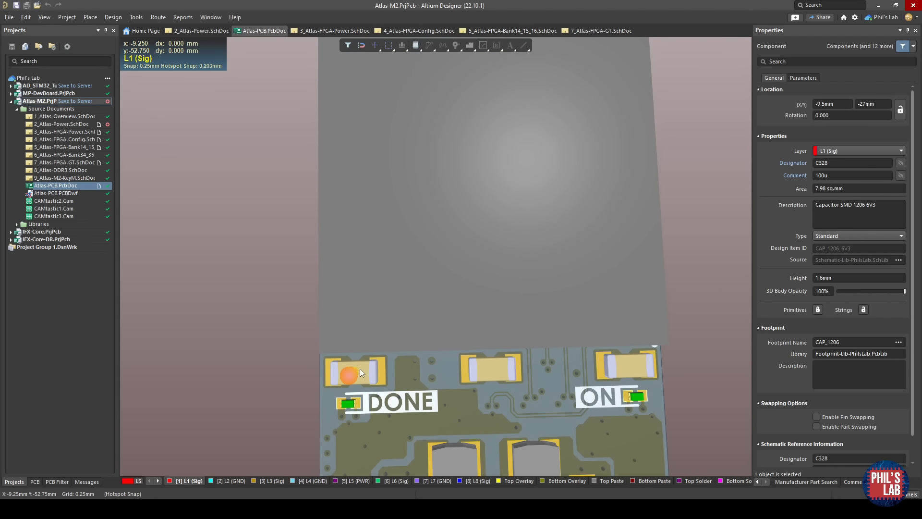
pyautogui.click(360, 368)
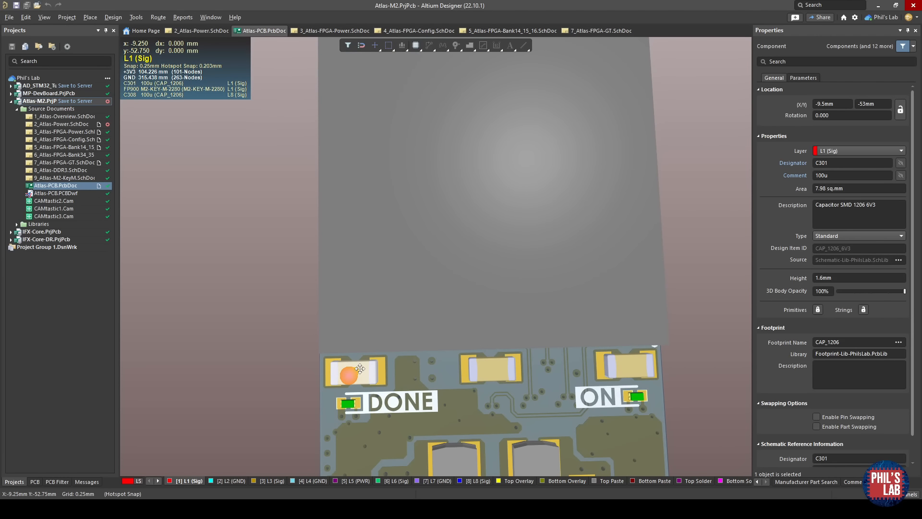
# Flip the 3D board over and examine the decoupling capacitors placed on the underside beneath the FPGA.
pyautogui.scroll(3, 480, 303)
pyautogui.keyDown('shift'); pyautogui.moveTo(586, 319); pyautogui.dragTo(121, 294, button='right'); pyautogui.keyUp('shift')
pyautogui.keyDown('shift'); pyautogui.moveTo(625, 319); pyautogui.dragTo(554, 274, button='right'); pyautogui.keyUp('shift')
pyautogui.moveTo(347, 229); pyautogui.dragTo(352, 229, button='right')
pyautogui.keyDown('ctrl'); pyautogui.scroll(-1, 411, 304); pyautogui.keyUp('ctrl')
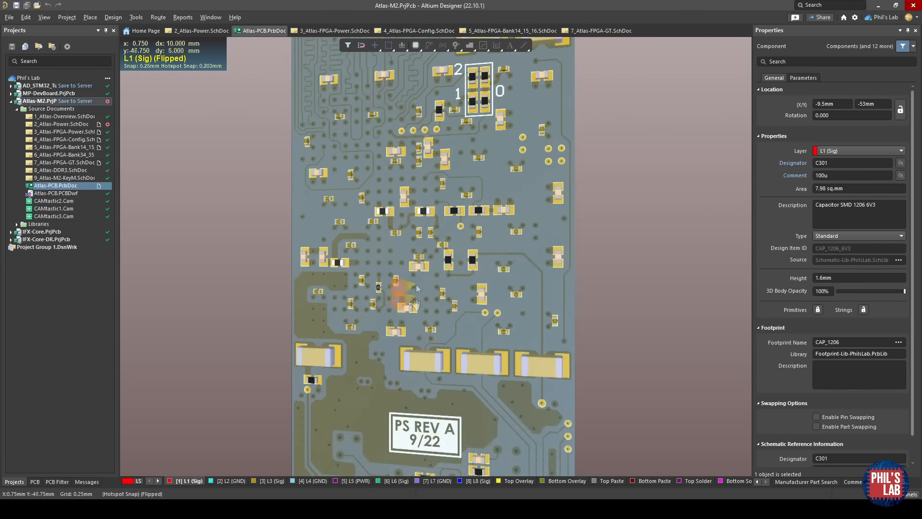
pyautogui.moveTo(412, 305); pyautogui.dragTo(416, 357, button='right')
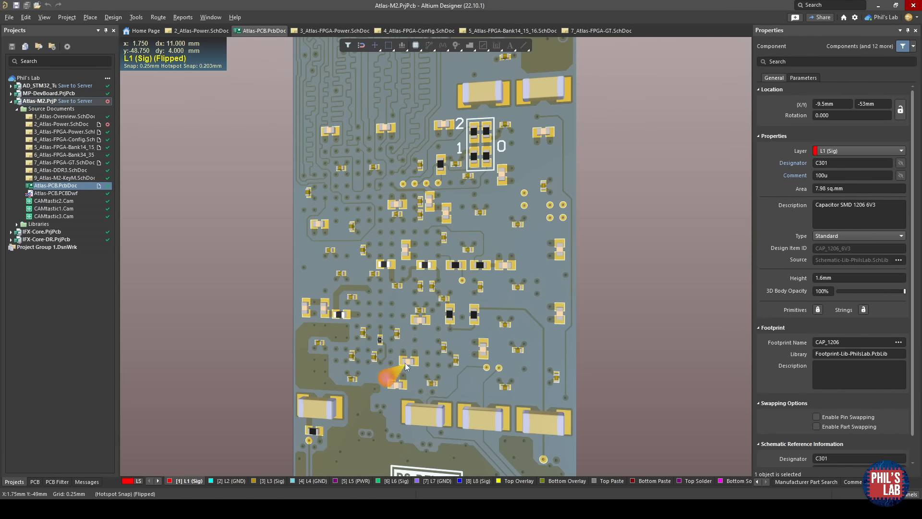
pyautogui.keyDown('ctrl'); pyautogui.scroll(-2, 405, 362); pyautogui.keyUp('ctrl')
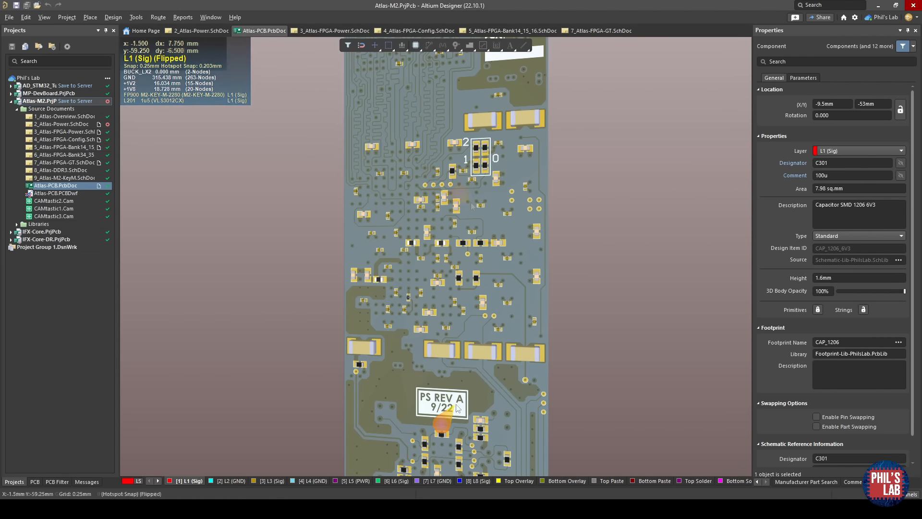
pyautogui.keyDown('ctrl'); pyautogui.scroll(2, 467, 207); pyautogui.keyUp('ctrl')
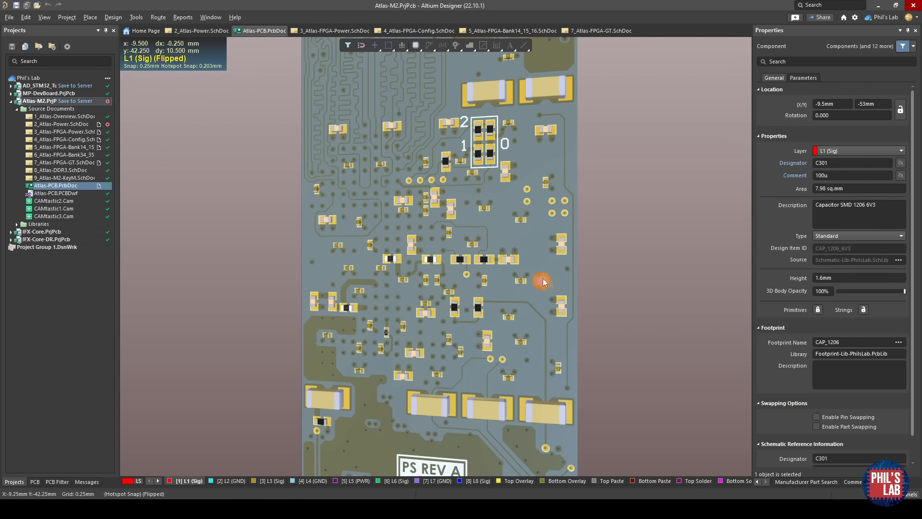
pyautogui.moveTo(490, 273); pyautogui.dragTo(504, 274, button='right')
# Change to the 2D layout on layer L1 and check FPGA pads AB14 (+3V3) and AA12 (GND).
pyautogui.press('2')
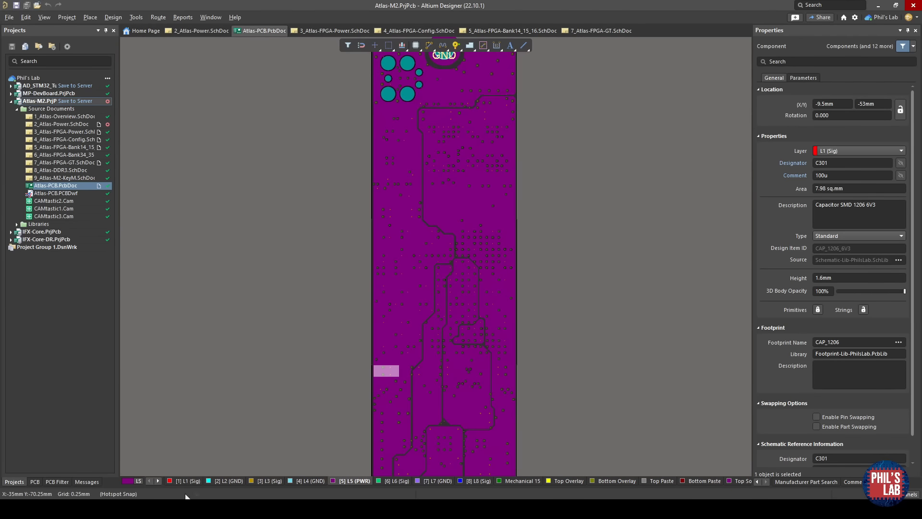
pyautogui.click(184, 481)
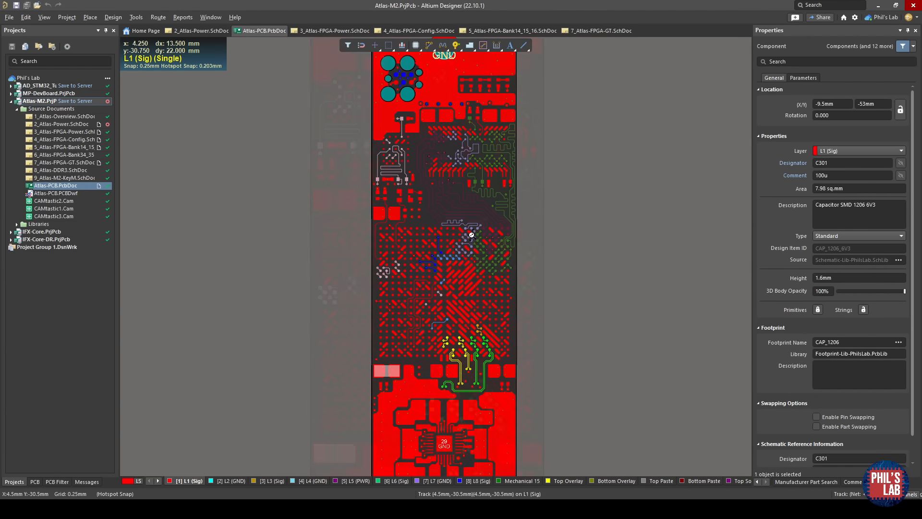
pyautogui.keyDown('ctrl'); pyautogui.scroll(5, 454, 235); pyautogui.keyUp('ctrl')
pyautogui.keyDown('ctrl'); pyautogui.scroll(6, 384, 224); pyautogui.keyUp('ctrl')
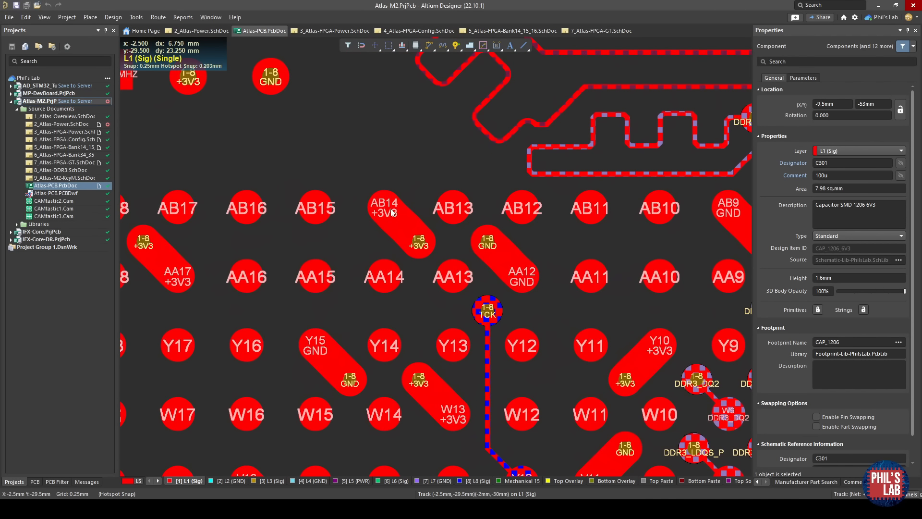
pyautogui.click(393, 213)
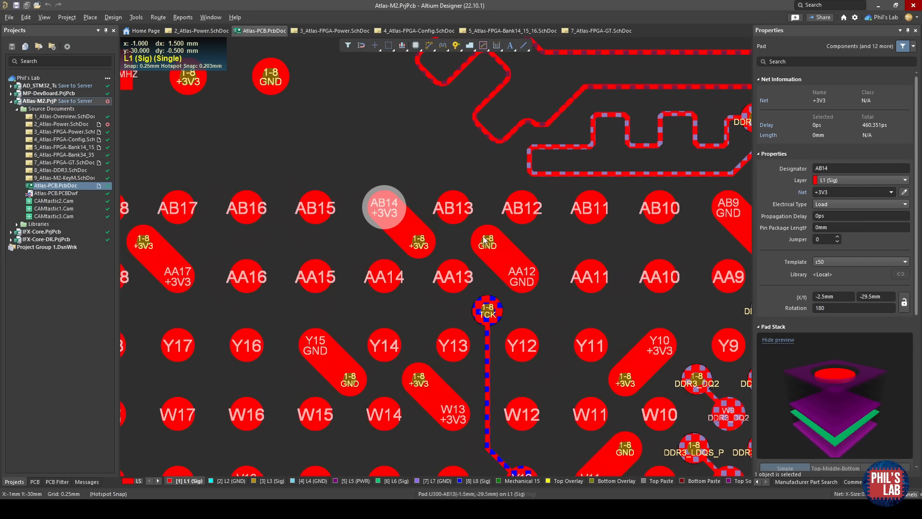
pyautogui.click(521, 273)
# Look over the FPGA's power and ground fan-out on L1, then inspect GND pad AB19 and its via.
pyautogui.moveTo(270, 396); pyautogui.dragTo(449, 237, button='right')
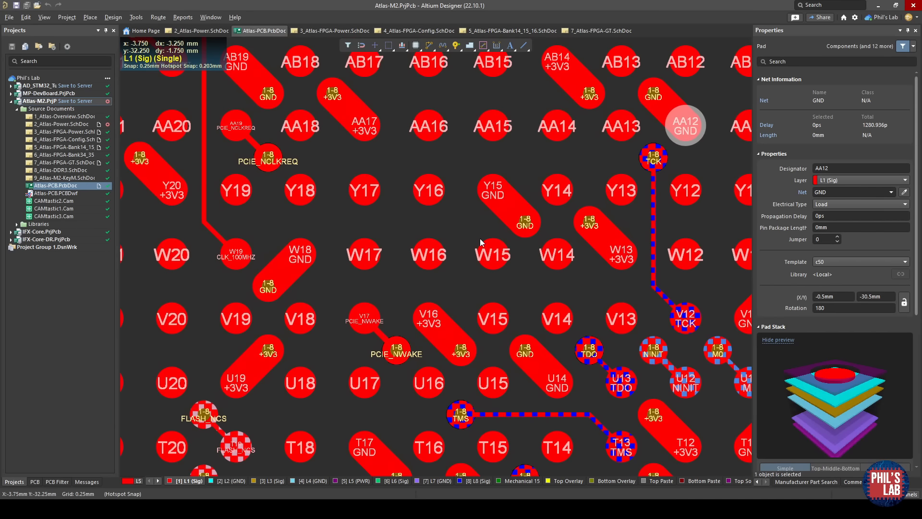
pyautogui.moveTo(378, 246); pyautogui.dragTo(392, 351, button='right')
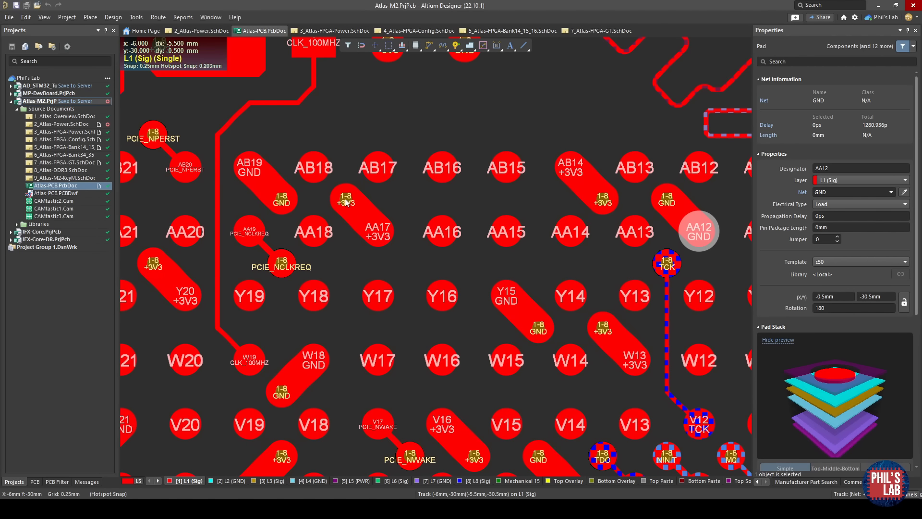
pyautogui.keyDown('ctrl'); pyautogui.scroll(2, 261, 185); pyautogui.keyUp('ctrl')
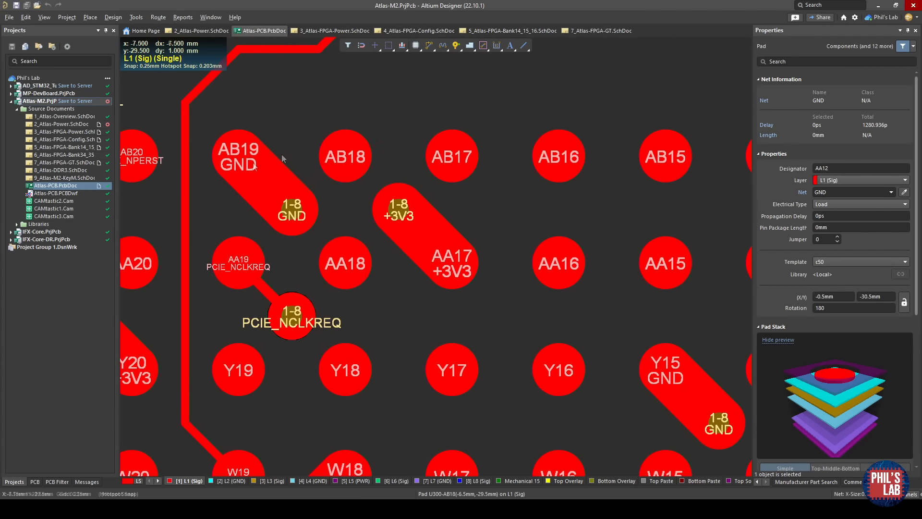
pyautogui.click(295, 192)
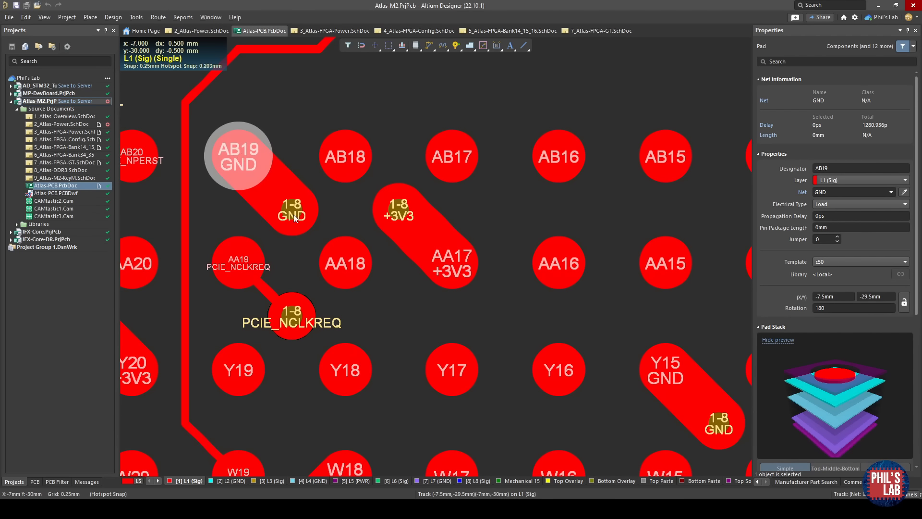
pyautogui.click(294, 215)
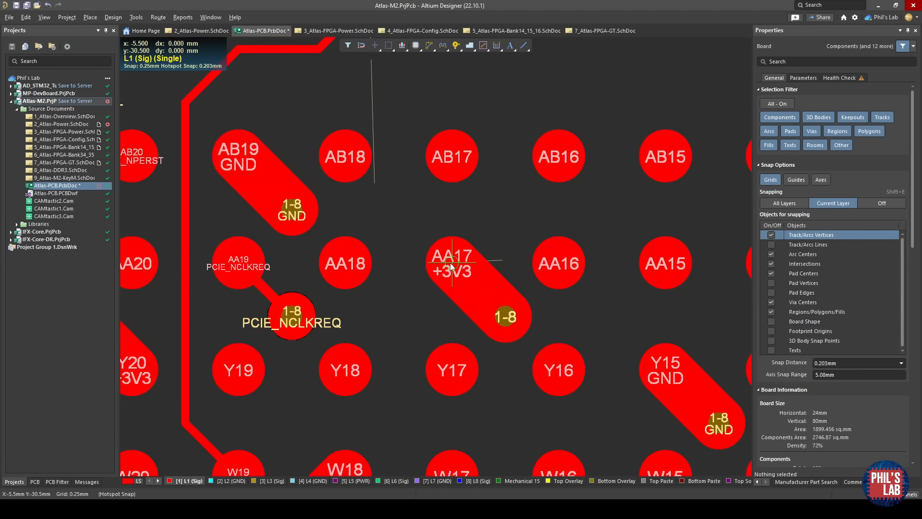
# Try moving pad AA17's +3V3 via away from AB19's GND via, measure the distance between both vias, and undo the move.
pyautogui.moveTo(506, 317); pyautogui.dragTo(505, 210)
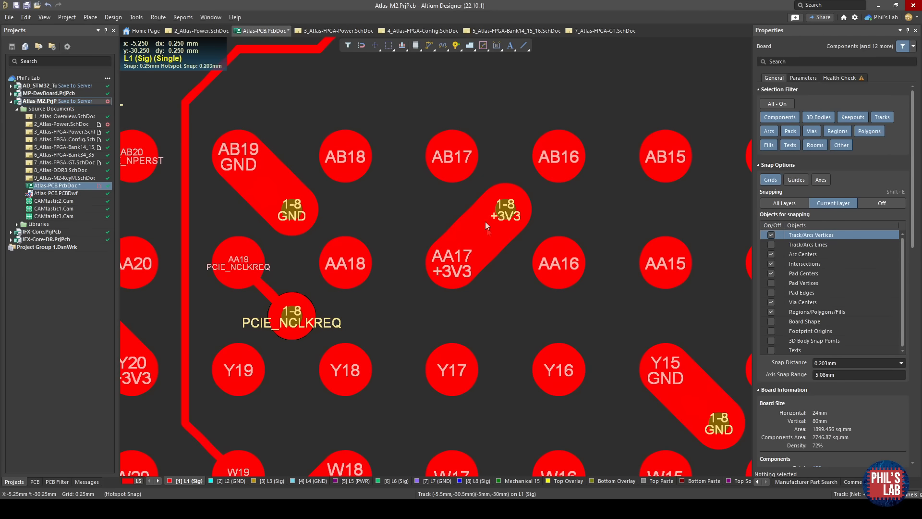
pyautogui.click(292, 210)
pyautogui.hotkey('ctrl', 'm')
pyautogui.click(293, 210)
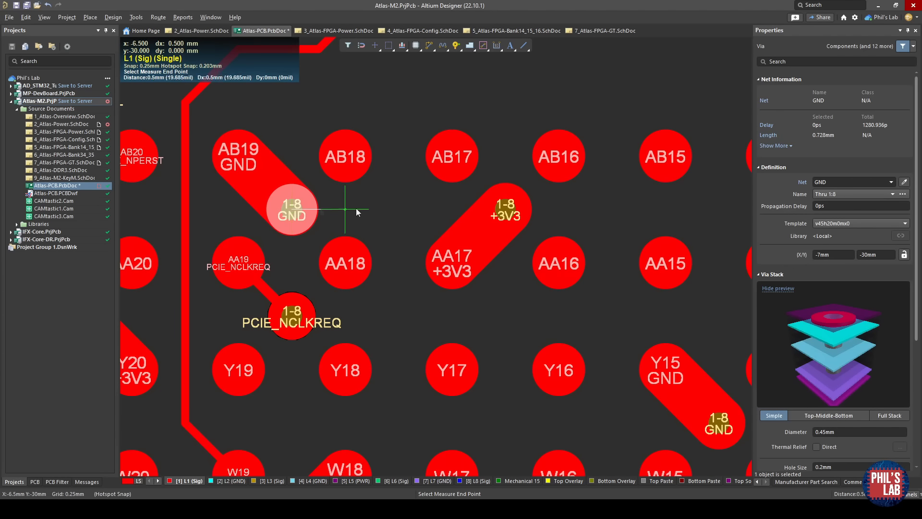
pyautogui.click(508, 211)
pyautogui.press('Escape')
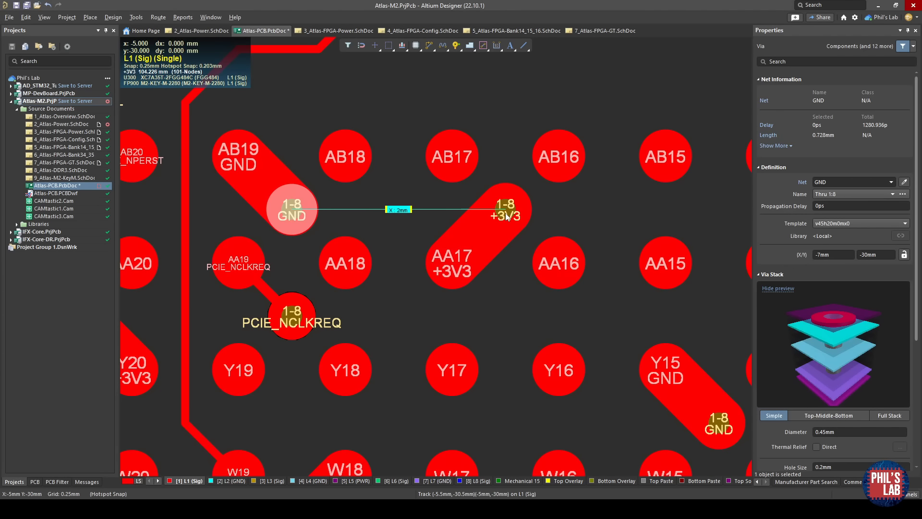
pyautogui.hotkey('ctrl', 'z')
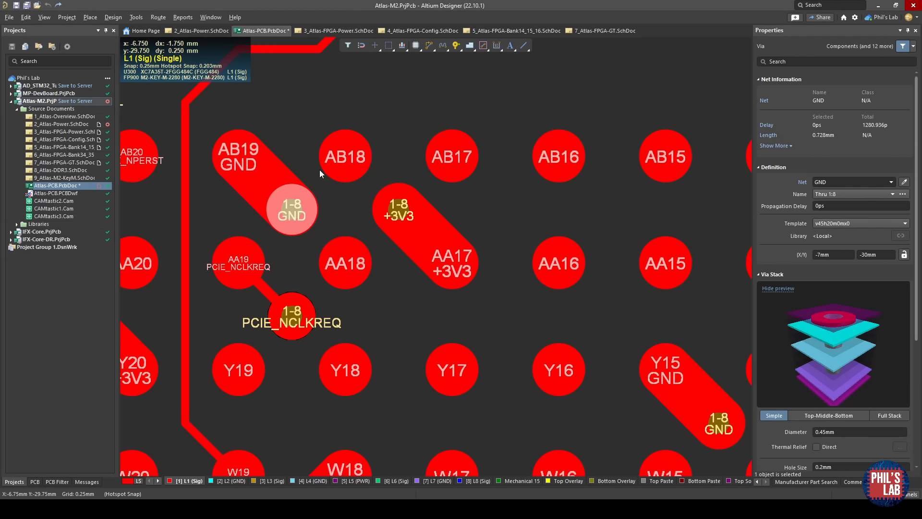
# Show layer L8 and inspect 470n capacitor C304 with its connections to the adjacent GND and +3V3 vias.
pyautogui.click(485, 480)
pyautogui.click(371, 291)
pyautogui.click(362, 179)
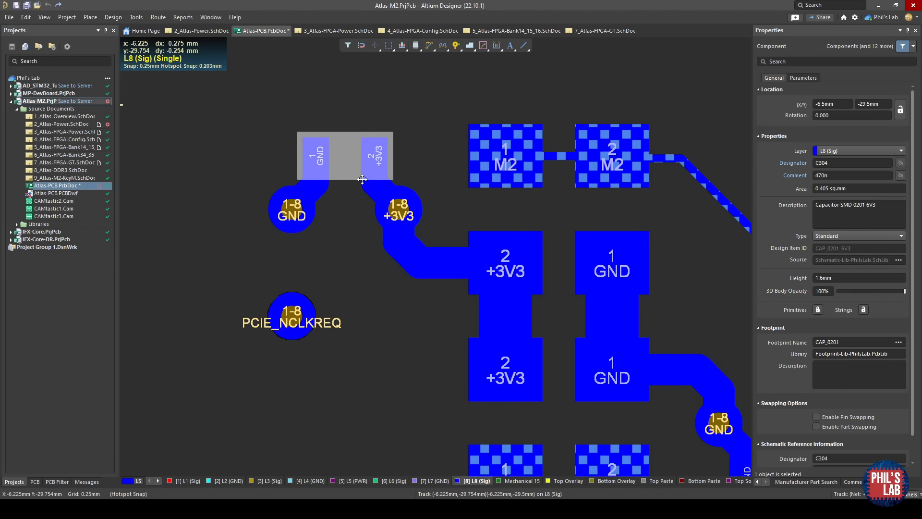
pyautogui.keyDown('ctrl'); pyautogui.scroll(1, 346, 183); pyautogui.keyUp('ctrl')
pyautogui.keyDown('ctrl'); pyautogui.scroll(1, 346, 183); pyautogui.keyUp('ctrl')
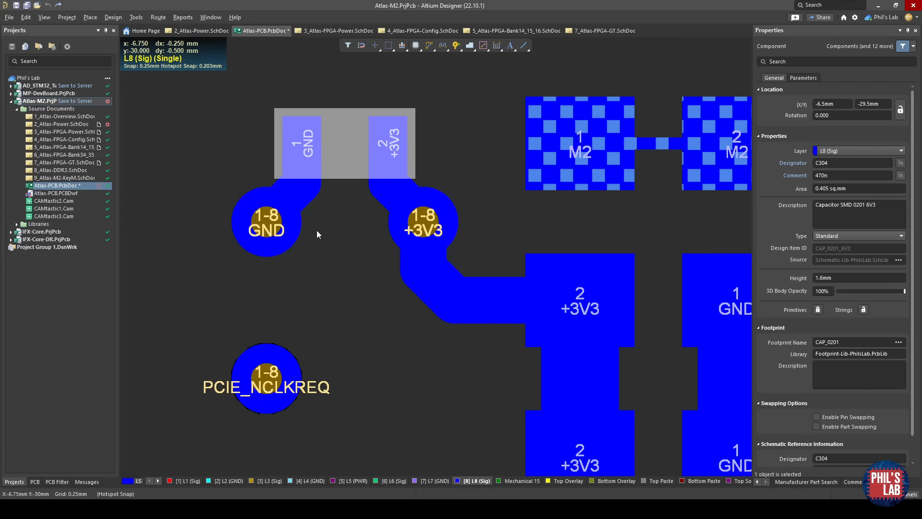
pyautogui.keyDown('ctrl'); pyautogui.scroll(-2, 422, 302); pyautogui.keyUp('ctrl')
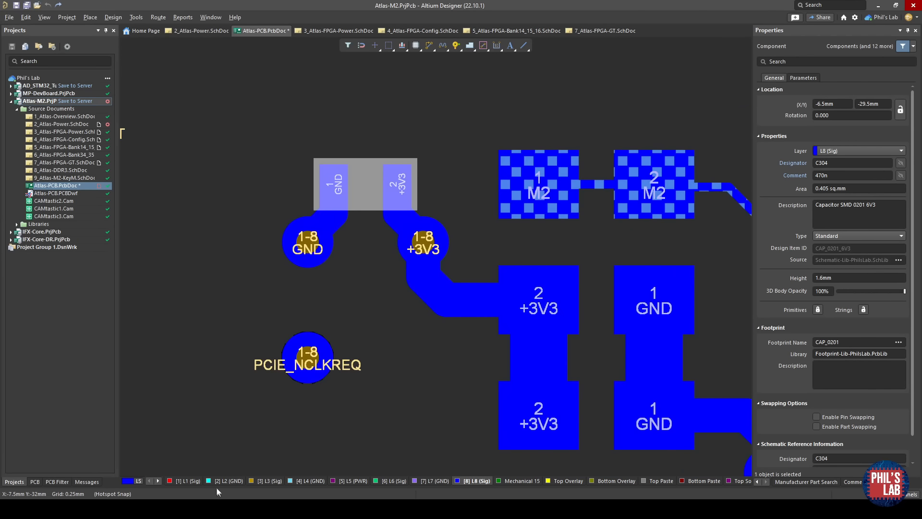
# Examine the decoupling capacitors on L8 beneath the FPGA's centre, focusing on the +1V0 and GND connections around C345.
pyautogui.keyDown('ctrl'); pyautogui.scroll(-4, 329, 376); pyautogui.keyUp('ctrl')
pyautogui.moveTo(329, 376); pyautogui.dragTo(327, 177, button='right')
pyautogui.keyDown('ctrl'); pyautogui.scroll(2, 417, 346); pyautogui.keyUp('ctrl')
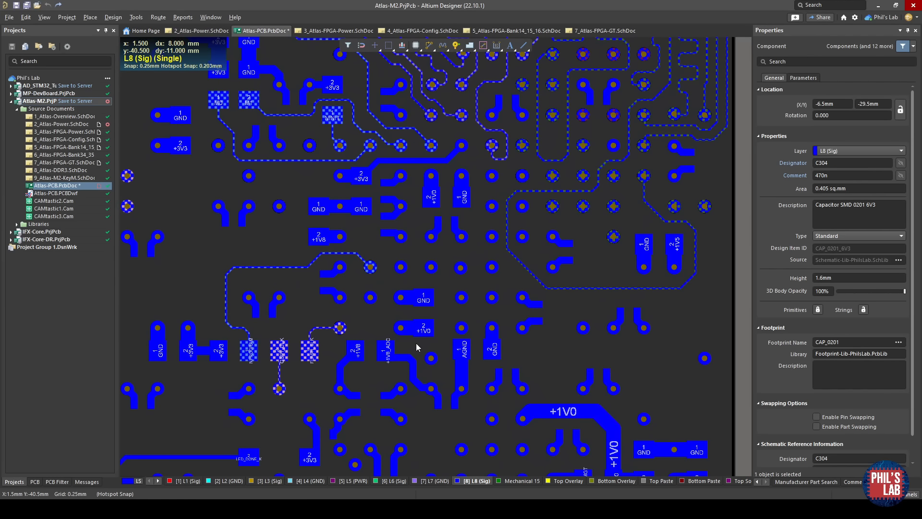
pyautogui.keyDown('ctrl'); pyautogui.scroll(3, 416, 343); pyautogui.keyUp('ctrl')
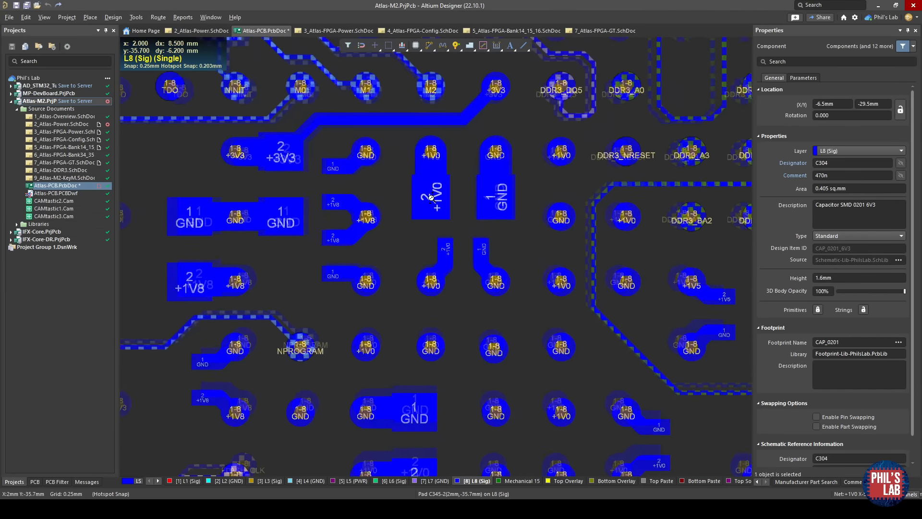
pyautogui.click(465, 229)
pyautogui.click(468, 250)
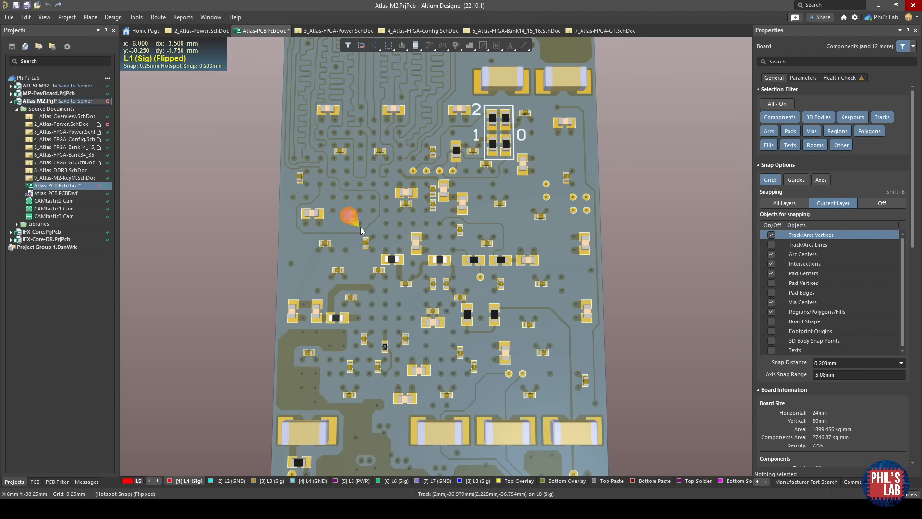
# Return to the flipped 3D view and examine how the small and larger decoupling capacitors sit among the FPGA's vias and traces.
pyautogui.keyDown('ctrl'); pyautogui.scroll(5, 360, 227); pyautogui.keyUp('ctrl')
pyautogui.moveTo(450, 288); pyautogui.dragTo(458, 285, button='right')
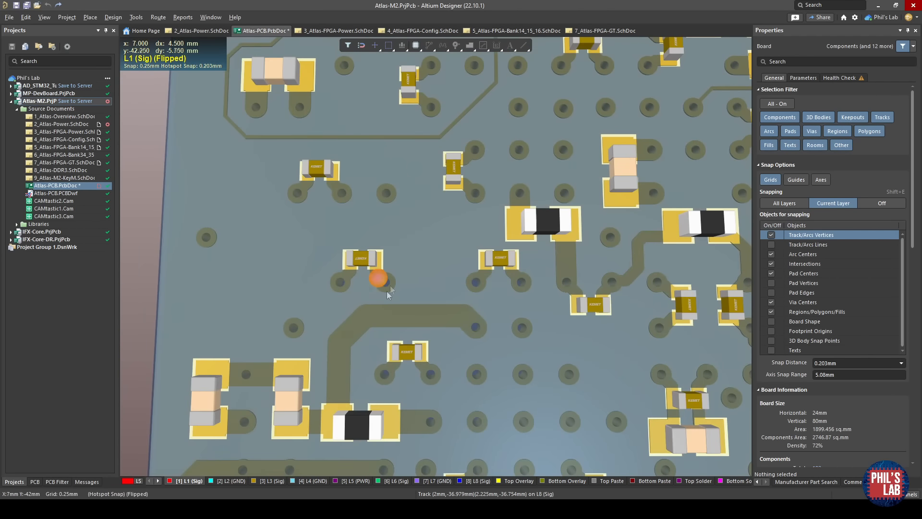
pyautogui.moveTo(450, 250); pyautogui.dragTo(455, 354, button='right')
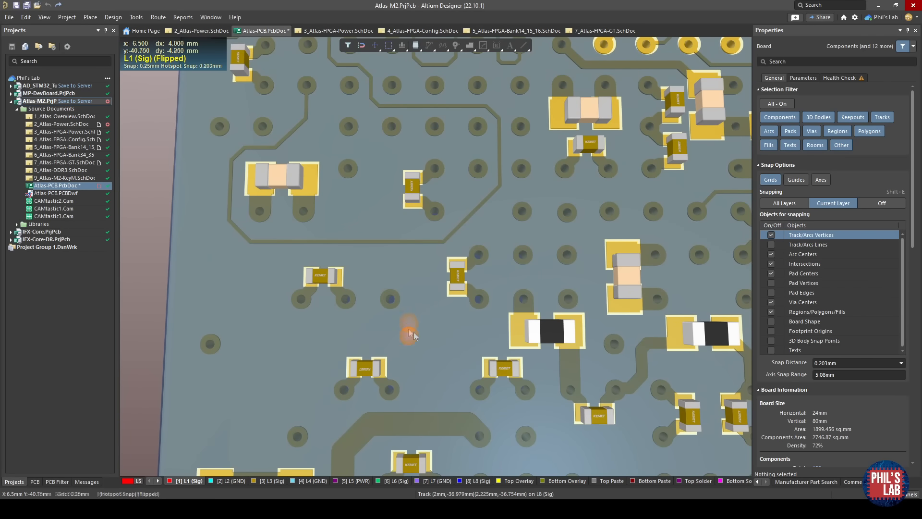
pyautogui.keyDown('ctrl'); pyautogui.scroll(-5, 405, 327); pyautogui.keyUp('ctrl')
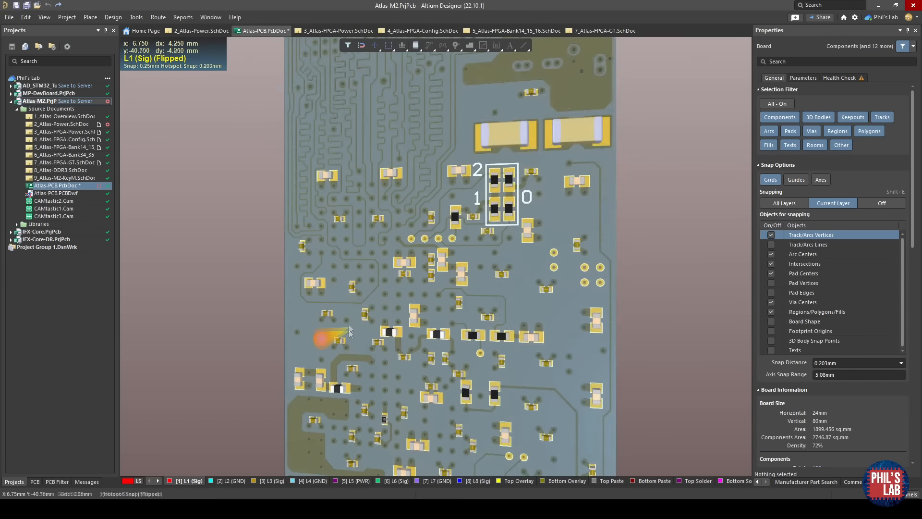
pyautogui.keyDown('shift'); pyautogui.moveTo(389, 309); pyautogui.dragTo(526, 288, button='right'); pyautogui.keyUp('shift')
pyautogui.moveTo(406, 286); pyautogui.dragTo(500, 282, button='right')
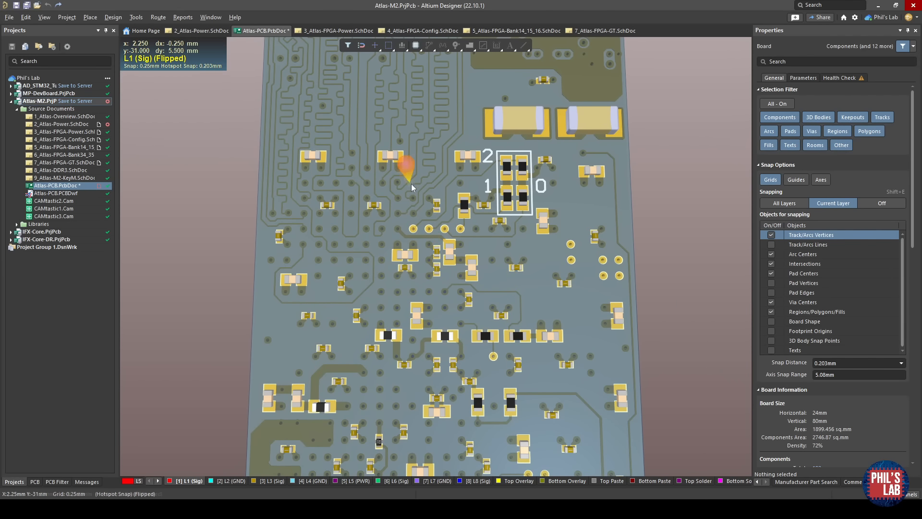
pyautogui.keyDown('ctrl'); pyautogui.scroll(5, 409, 176); pyautogui.keyUp('ctrl')
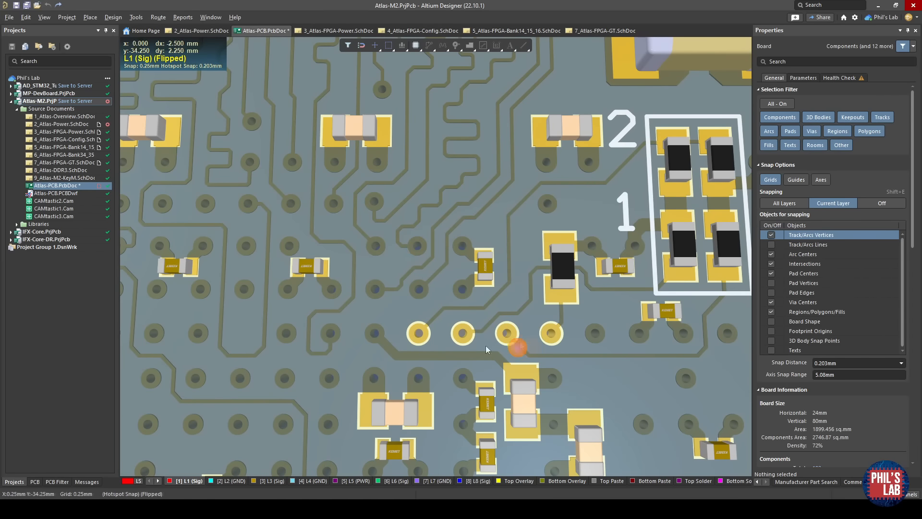
pyautogui.moveTo(377, 271)
pyautogui.mouseDown(button='right')
pyautogui.moveTo(429, 287)
pyautogui.moveTo(500, 284)
pyautogui.mouseUp(button='right')
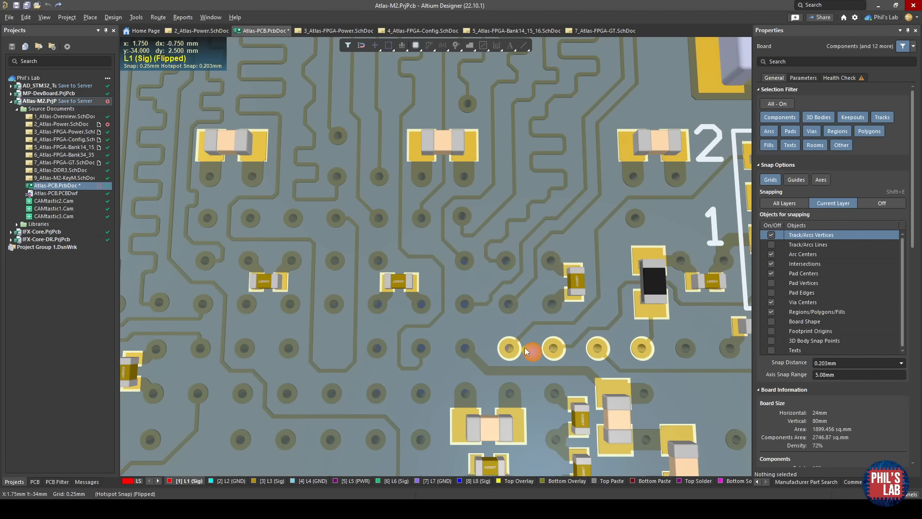
# Open the FPGA Configuration schematic and enlarge the Config Pins section to read its connections.
pyautogui.moveTo(517, 344)
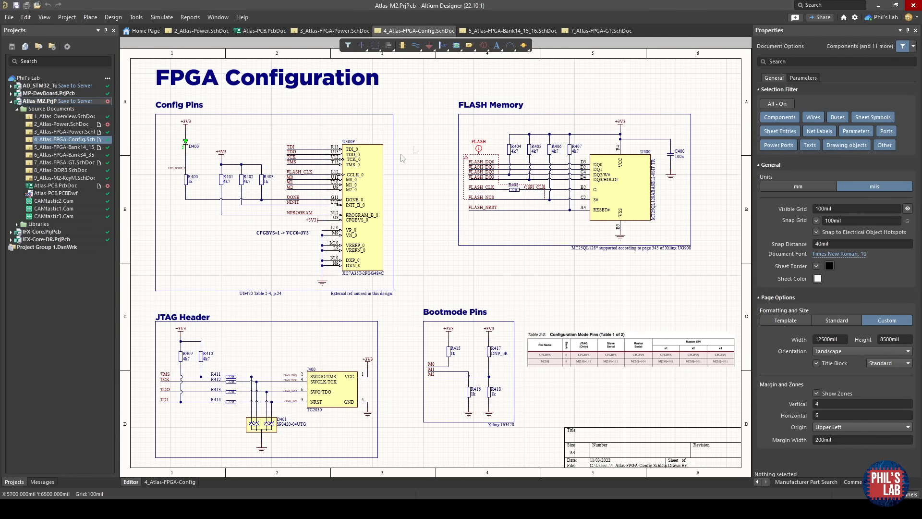
pyautogui.keyDown('ctrl'); pyautogui.scroll(4, 308, 177); pyautogui.keyUp('ctrl')
pyautogui.moveTo(349, 195); pyautogui.dragTo(390, 198, button='right')
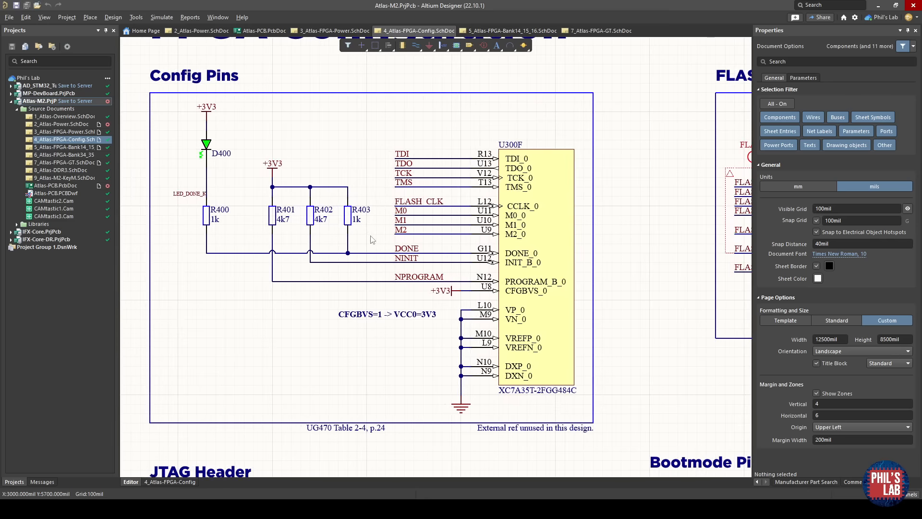
# Examine the FLASH Memory section and the JTAG Header circuit with its ESD protection D401 in the FPGA Configuration schematic.
pyautogui.keyDown('ctrl'); pyautogui.scroll(-1, 421, 232); pyautogui.keyUp('ctrl')
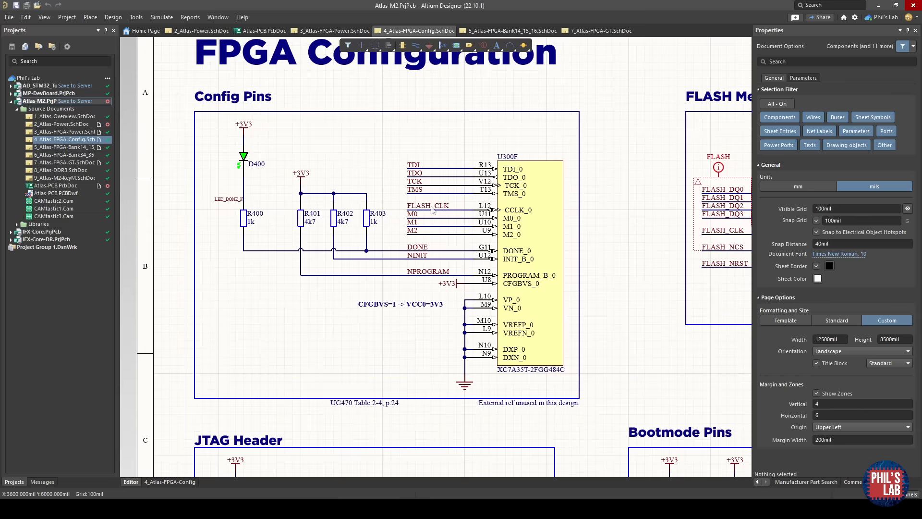
pyautogui.moveTo(587, 387); pyautogui.dragTo(298, 175, button='right')
pyautogui.moveTo(667, 230); pyautogui.dragTo(506, 223, button='right')
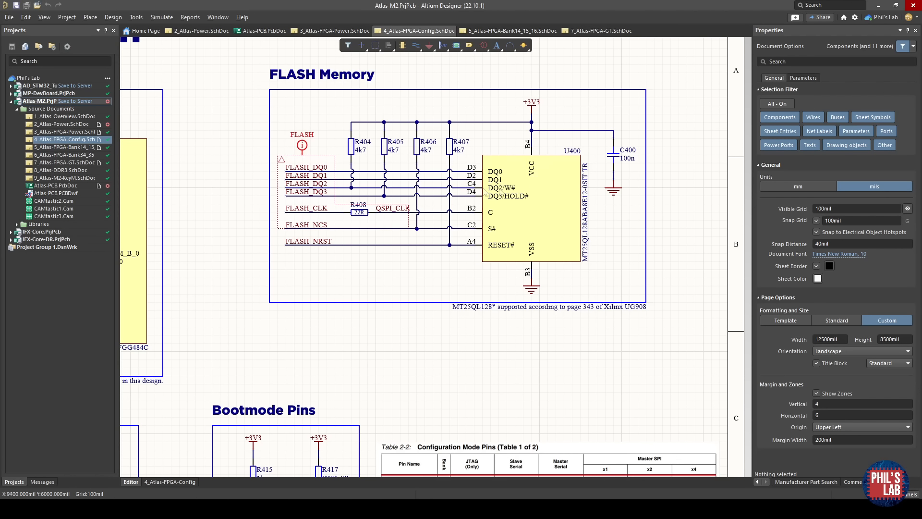
pyautogui.moveTo(299, 234); pyautogui.dragTo(386, 244, button='right')
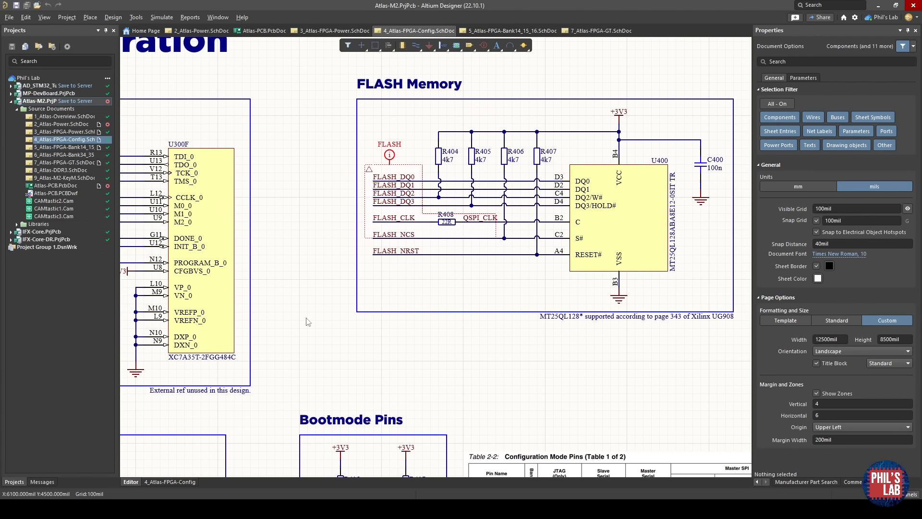
pyautogui.moveTo(254, 326); pyautogui.dragTo(566, 100, button='right')
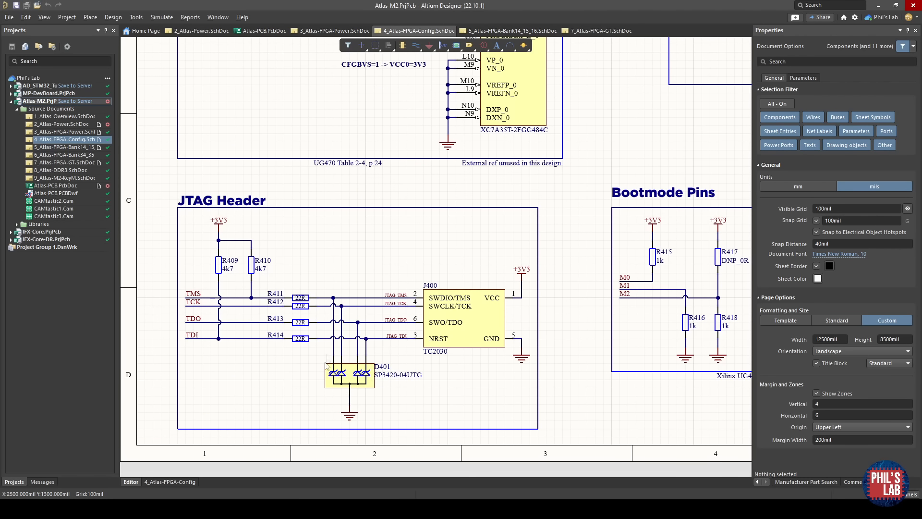
pyautogui.keyDown('ctrl'); pyautogui.scroll(2, 335, 310); pyautogui.keyUp('ctrl')
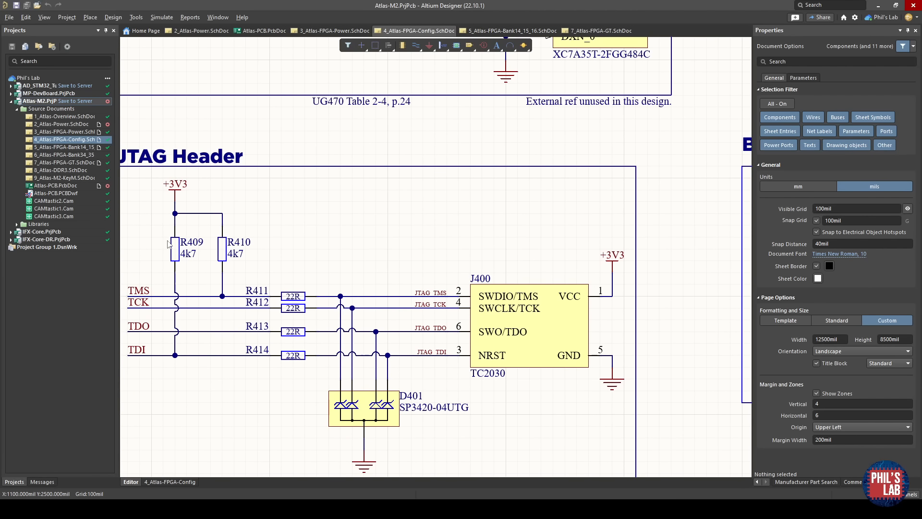
# Open the FPGA Bank 14, 15, 16 schematic and examine Bank 14's flash, CLK_100MHZ and PCIe pin connections.
pyautogui.click(79, 148)
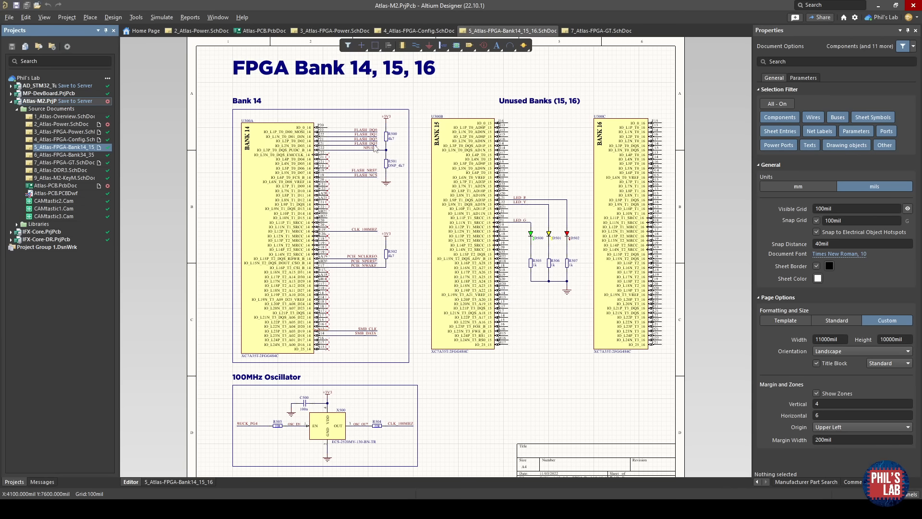
pyautogui.keyDown('ctrl'); pyautogui.scroll(3, 374, 147); pyautogui.keyUp('ctrl')
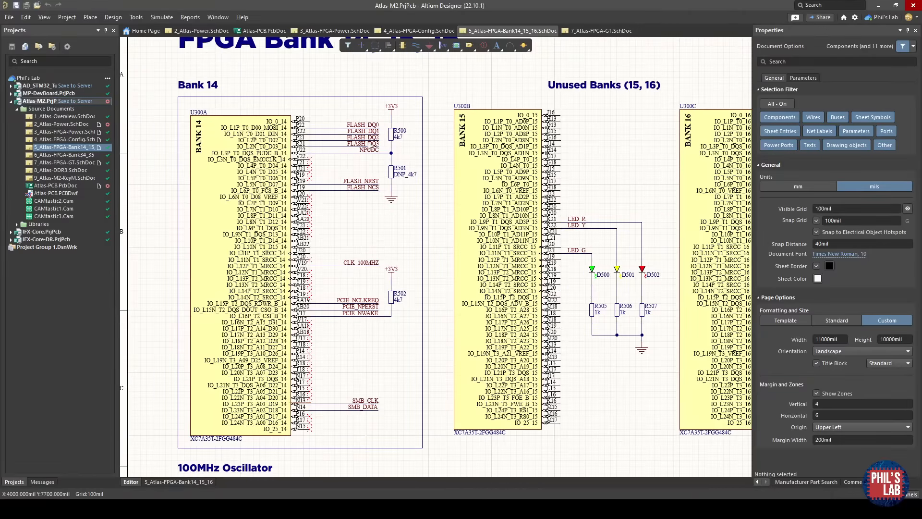
pyautogui.keyDown('ctrl'); pyautogui.scroll(4, 288, 268); pyautogui.keyUp('ctrl')
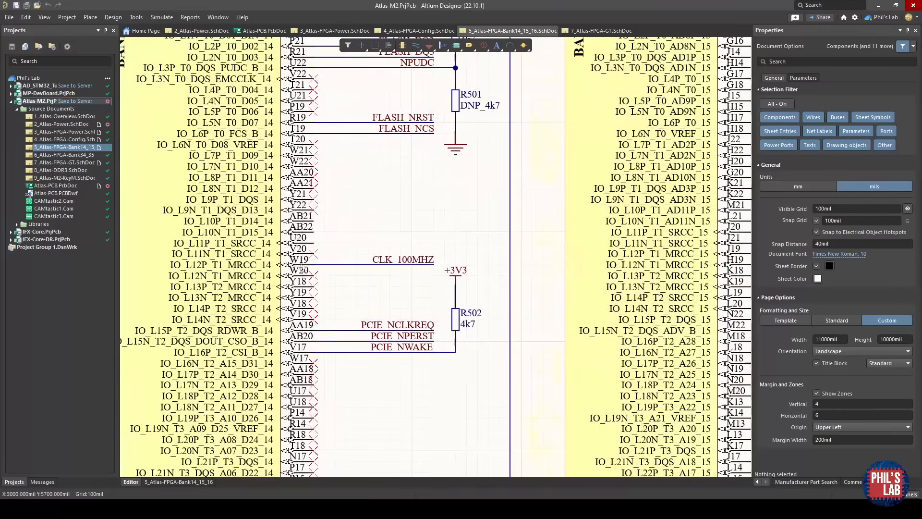
pyautogui.moveTo(289, 268); pyautogui.dragTo(297, 288, button='right')
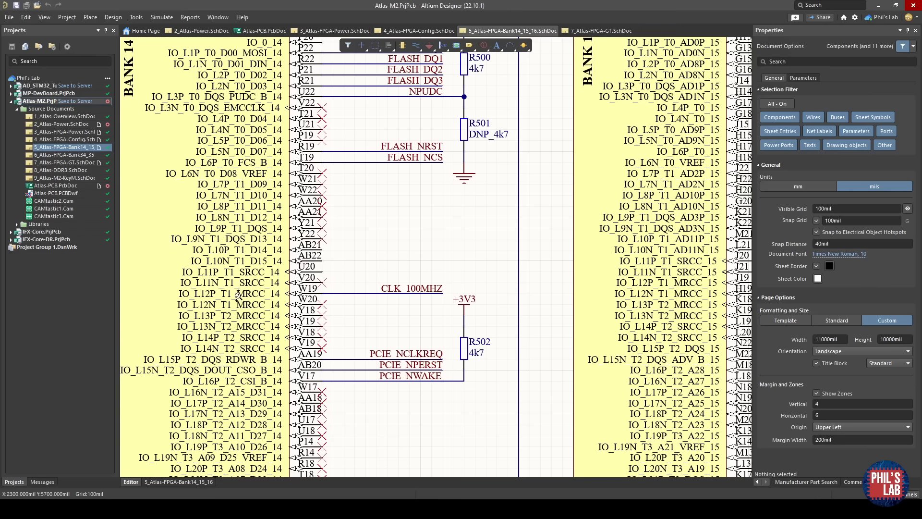
pyautogui.keyDown('ctrl'); pyautogui.scroll(2, 238, 295); pyautogui.keyUp('ctrl')
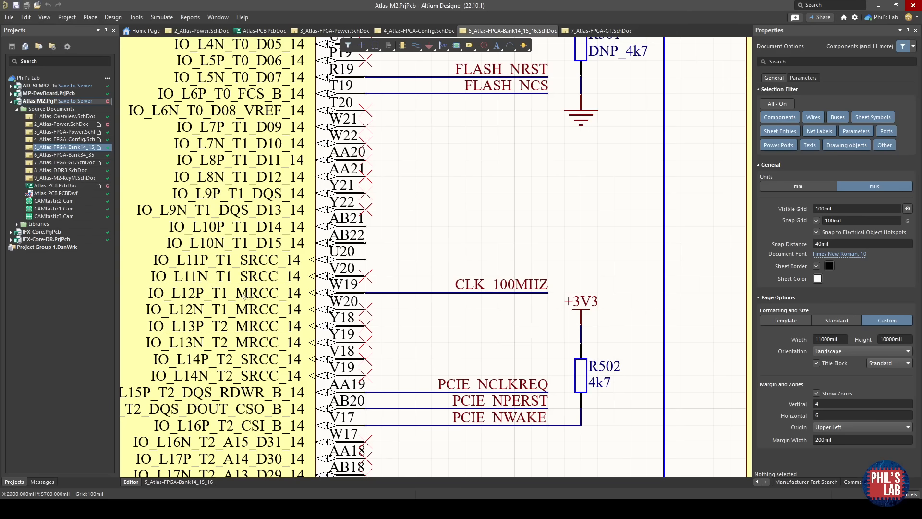
# Examine the 100MHz Oscillator circuit around X500, and view the whole FPGA Bank 34 and 35 schematic.
pyautogui.keyDown('ctrl'); pyautogui.scroll(-7, 415, 299); pyautogui.keyUp('ctrl')
pyautogui.keyDown('ctrl'); pyautogui.scroll(5, 374, 428); pyautogui.keyUp('ctrl')
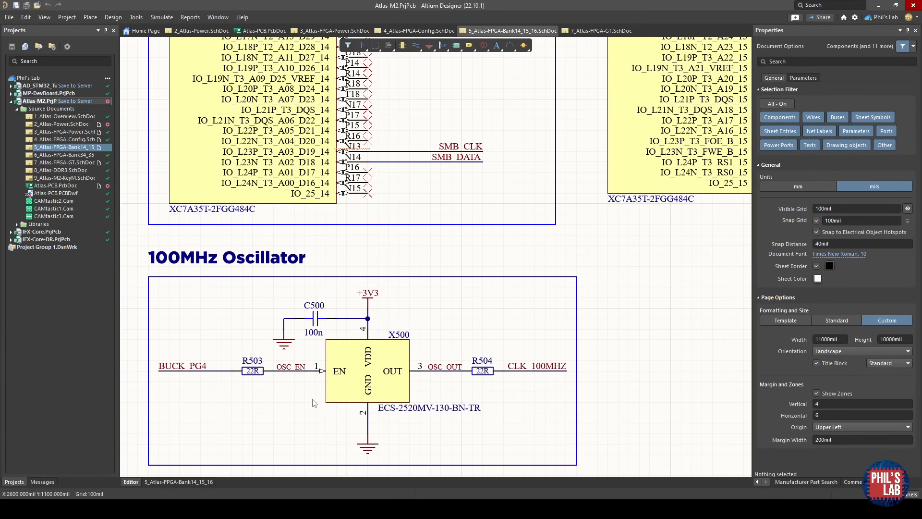
pyautogui.keyDown('ctrl'); pyautogui.scroll(2, 494, 384); pyautogui.keyUp('ctrl')
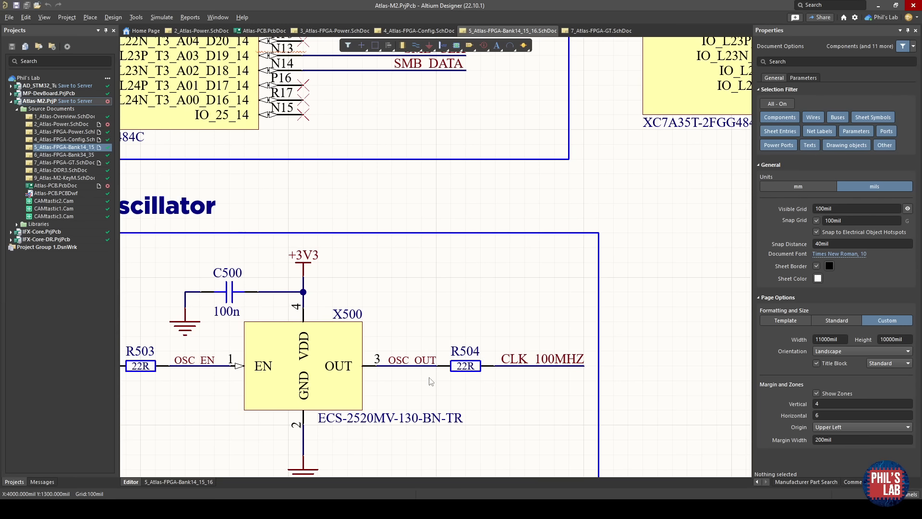
pyautogui.hotkey('ctrl', 'pagedown')
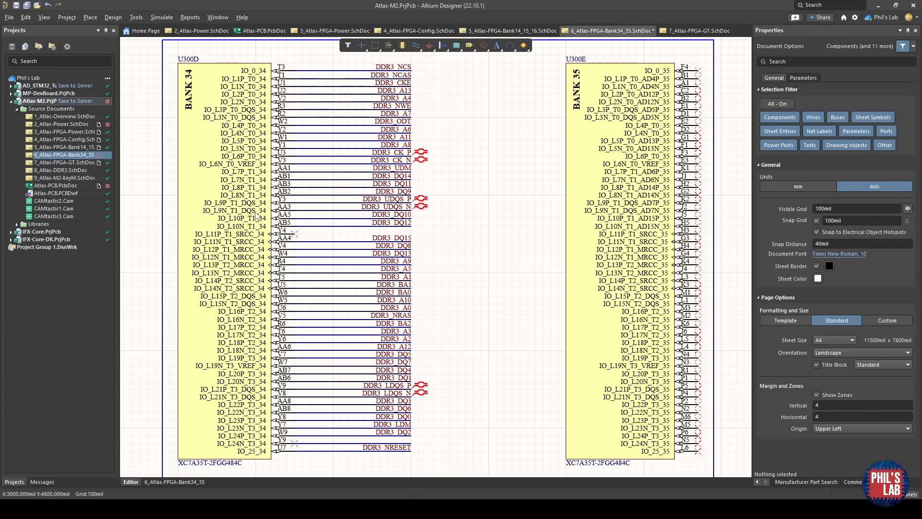
# Check the +3V3 and +1V5 VCCO bank supplies in the FPGA Power schematic, and return to the Bank 34 and 35 sheet.
pyautogui.click(81, 134)
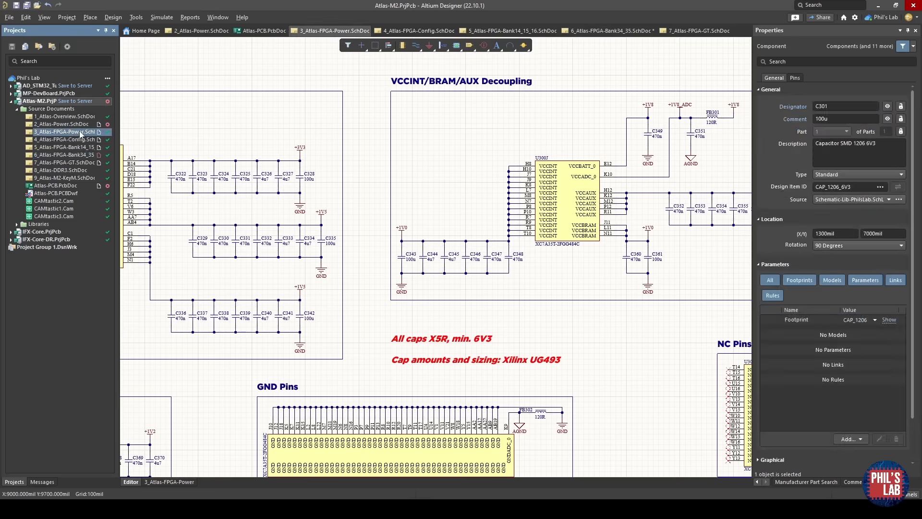
pyautogui.keyDown('ctrl'); pyautogui.scroll(1, 140, 216); pyautogui.keyUp('ctrl')
pyautogui.moveTo(140, 216); pyautogui.dragTo(380, 225, button='right')
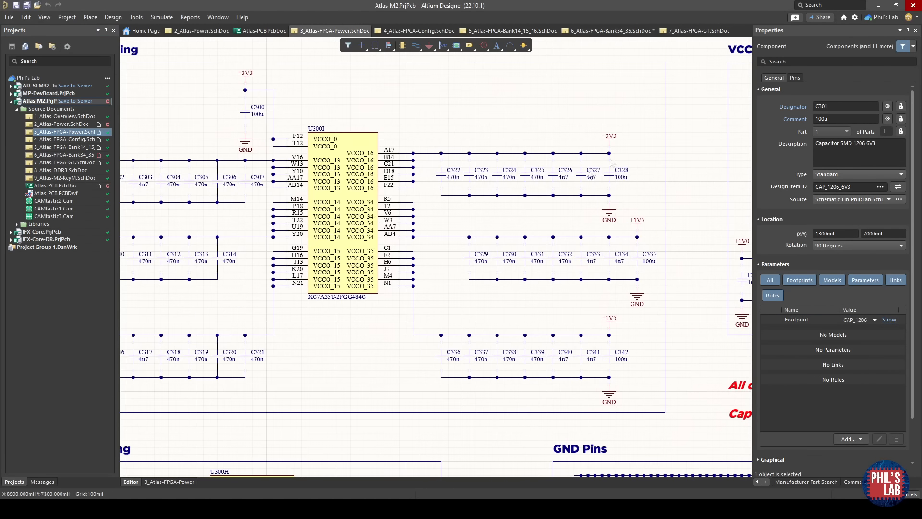
pyautogui.click(609, 139)
pyautogui.moveTo(253, 186); pyautogui.dragTo(472, 190, button='right')
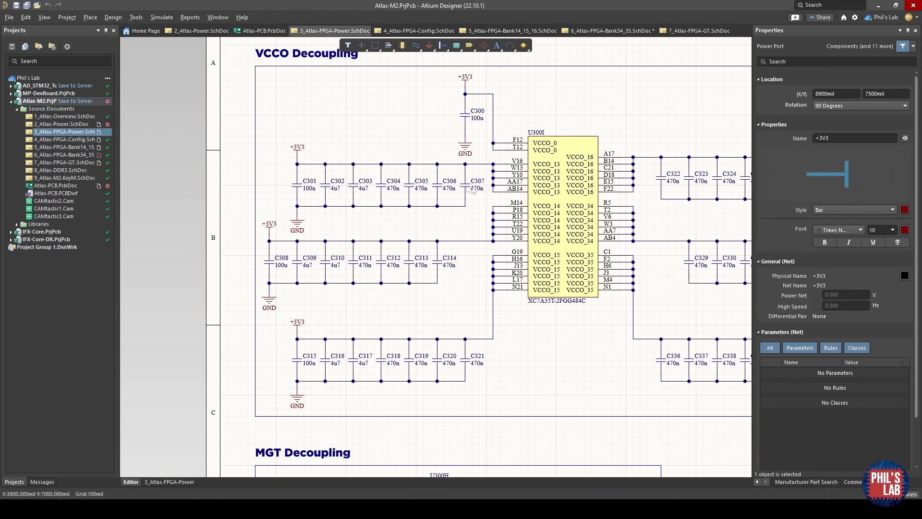
pyautogui.moveTo(597, 256); pyautogui.dragTo(274, 264, button='right')
pyautogui.keyDown('ctrl'); pyautogui.scroll(2, 275, 267); pyautogui.keyUp('ctrl')
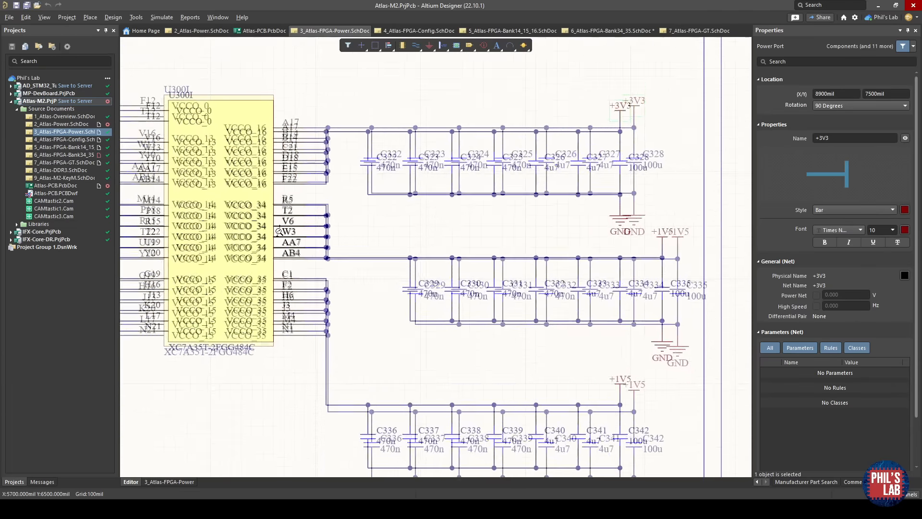
pyautogui.moveTo(643, 260); pyautogui.dragTo(559, 253, button='right')
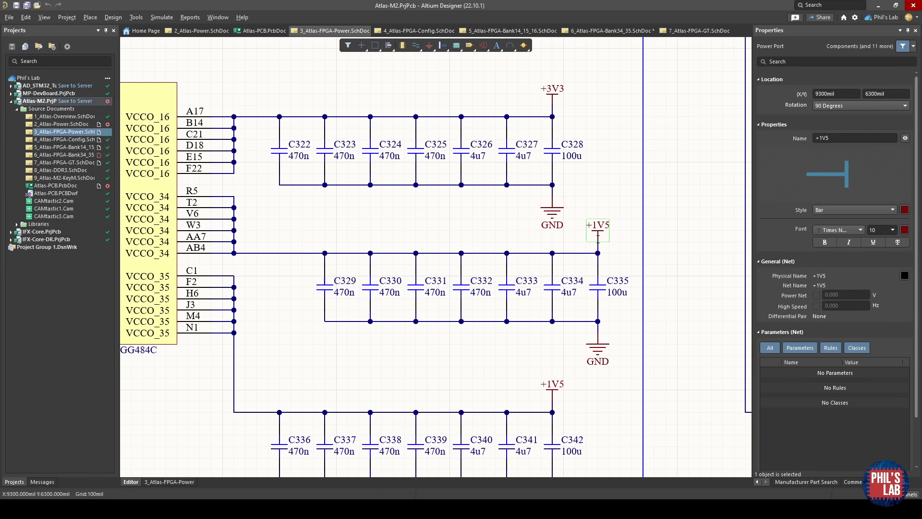
pyautogui.click(592, 32)
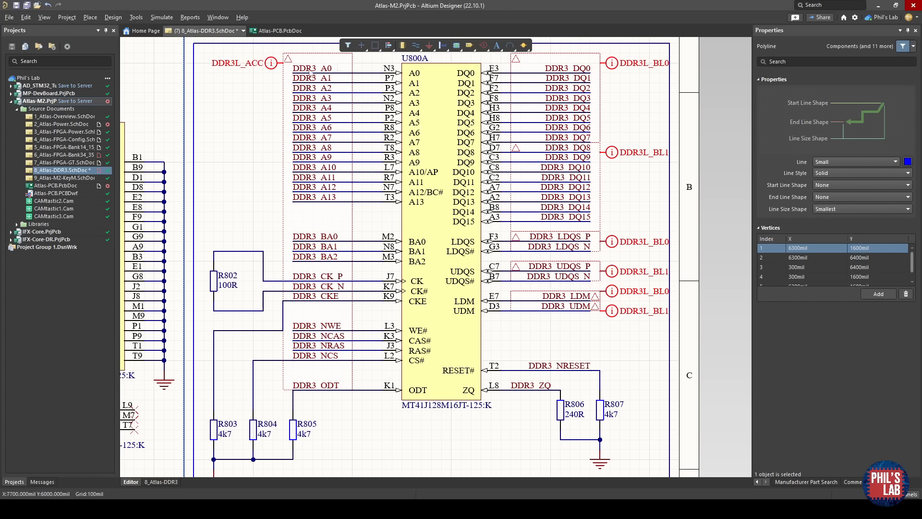
# Inspect the blanket and DDR3L_ACC directive on the DDR3 schematic, and read U800A's address, data and control connections.
pyautogui.click(352, 91)
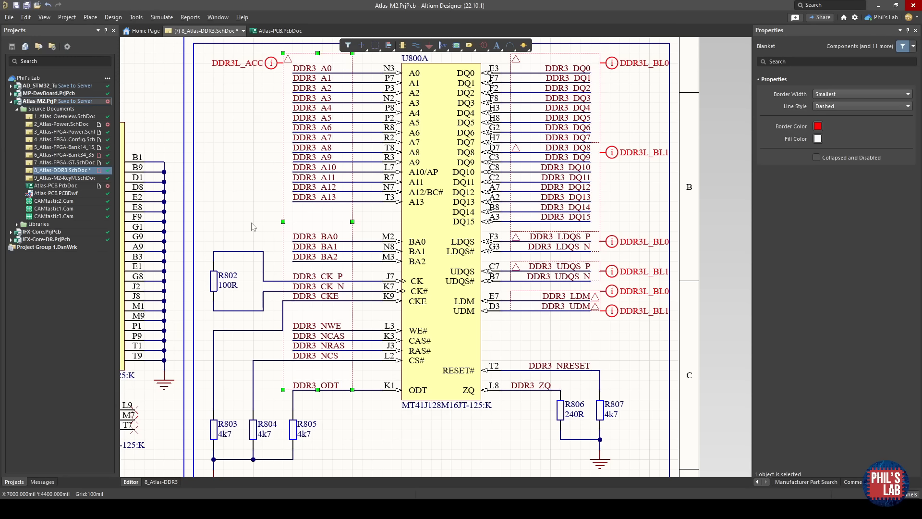
pyautogui.click(271, 63)
pyautogui.click(253, 113)
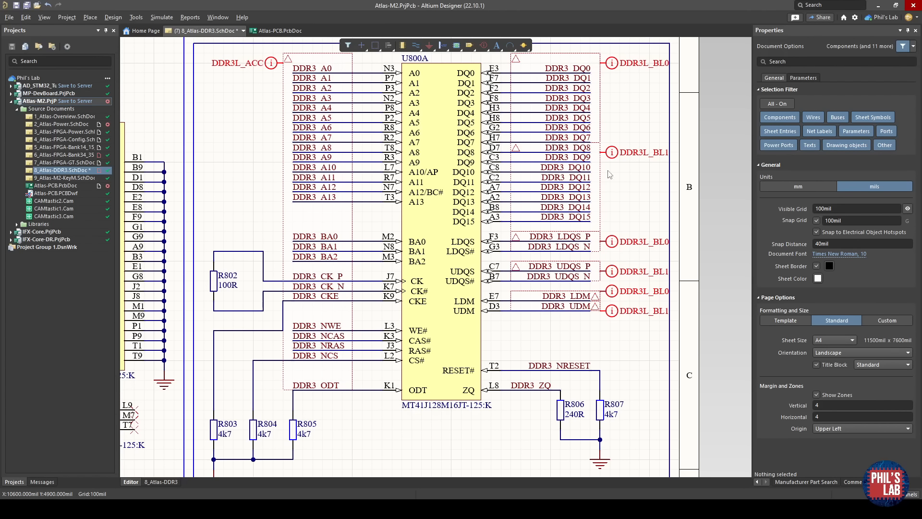
pyautogui.keyDown('ctrl'); pyautogui.scroll(1, 608, 171); pyautogui.keyUp('ctrl')
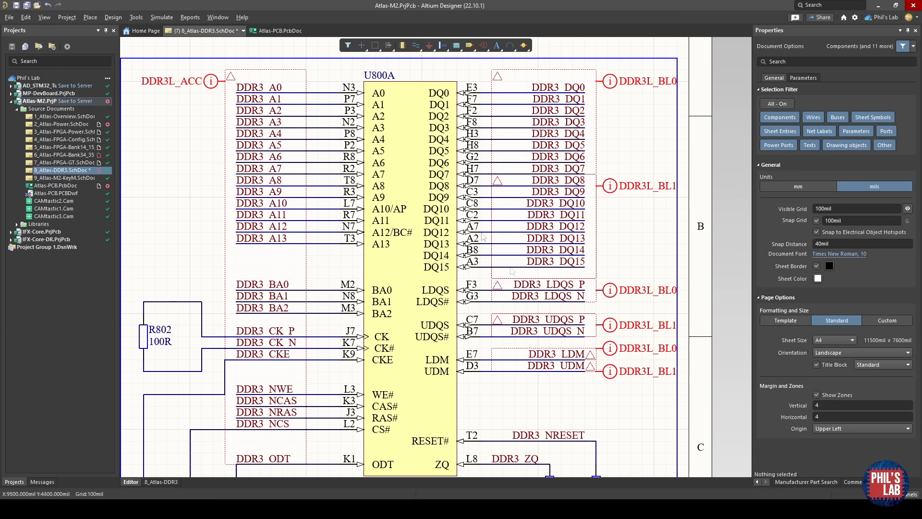
pyautogui.keyDown('ctrl'); pyautogui.scroll(-2, 536, 191); pyautogui.keyUp('ctrl')
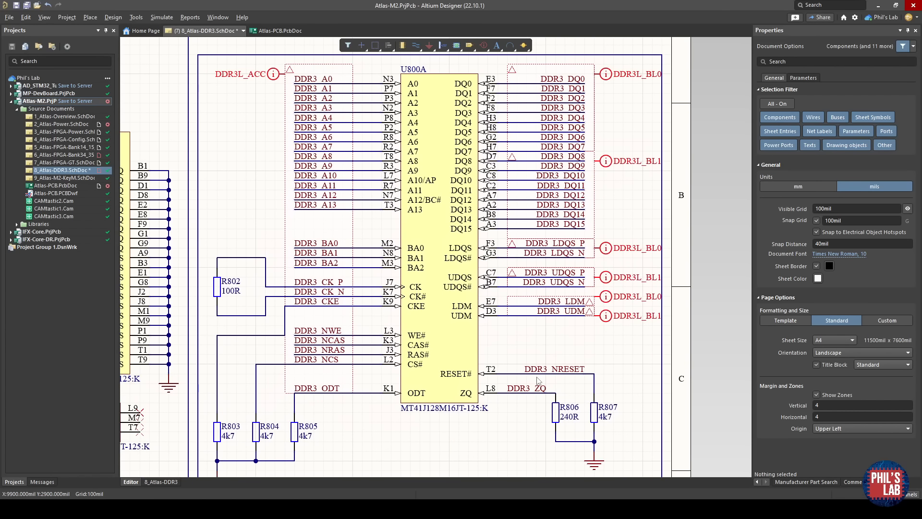
pyautogui.keyDown('ctrl'); pyautogui.scroll(1, 566, 108); pyautogui.keyUp('ctrl')
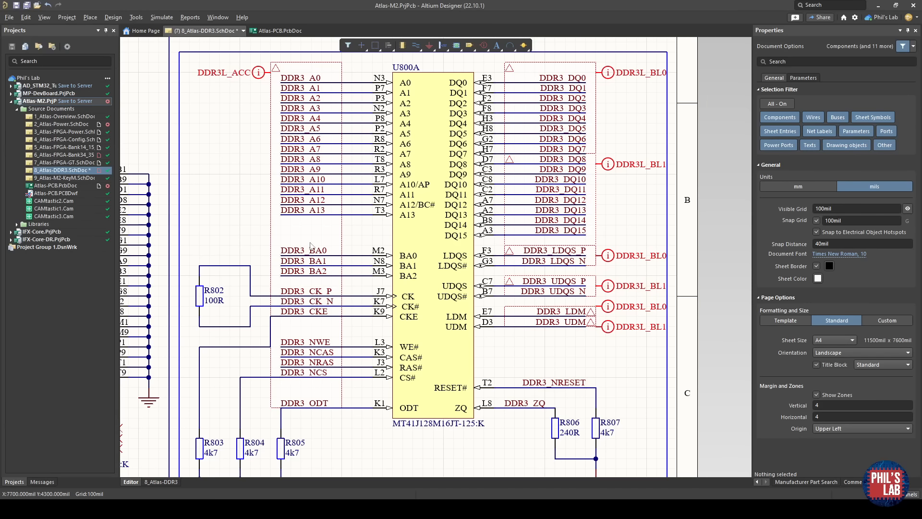
# Examine the DDR3 memory's +1V5 decoupling capacitors and +0V75_REF divider around U800B.
pyautogui.moveTo(193, 288); pyautogui.dragTo(332, 288, button='right')
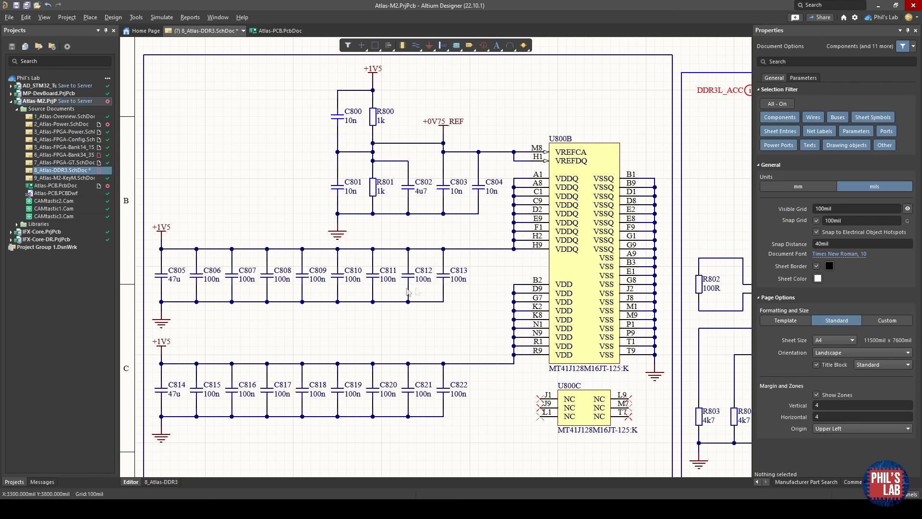
pyautogui.click(446, 281)
pyautogui.click(433, 321)
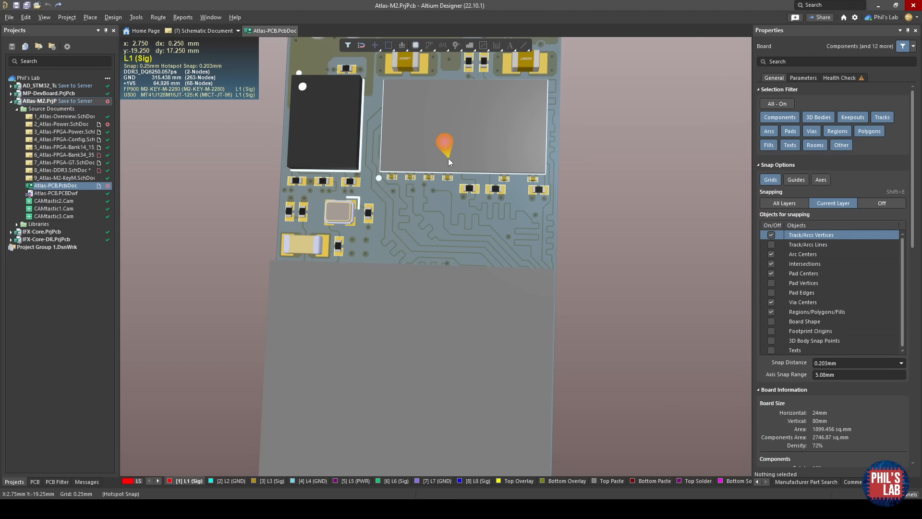
# Inspect the DDR3 chip and its surrounding capacitors and traces in the PCB's 3D view, including the board's underside.
pyautogui.moveTo(449, 158); pyautogui.dragTo(469, 211, button='right')
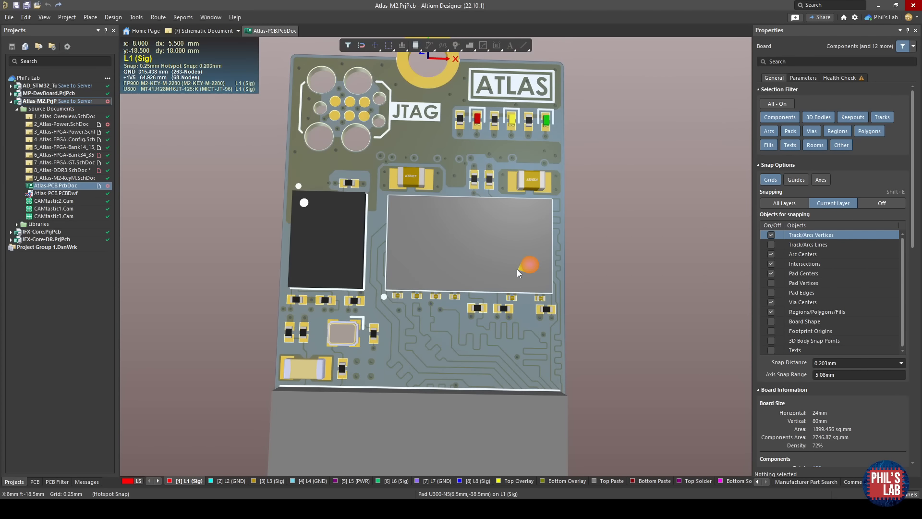
pyautogui.keyDown('ctrl'); pyautogui.scroll(2, 470, 284); pyautogui.keyUp('ctrl')
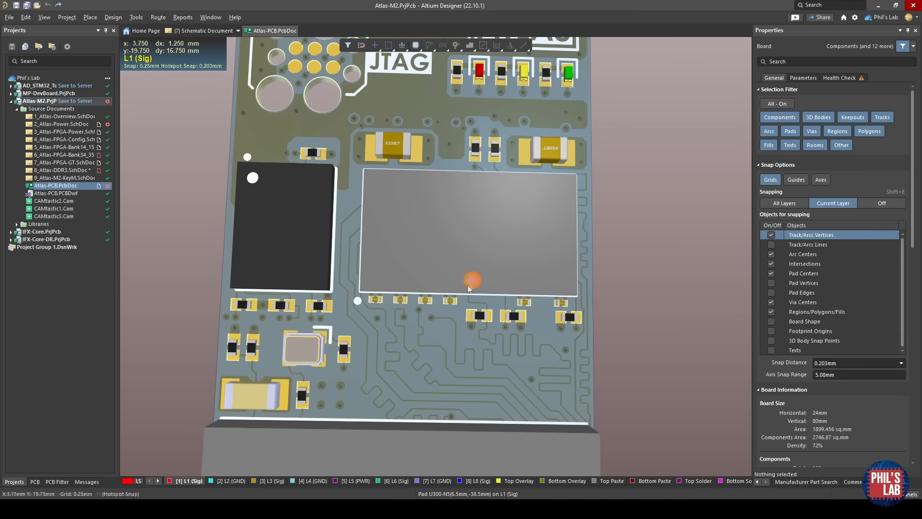
pyautogui.keyDown('shift'); pyautogui.moveTo(423, 298); pyautogui.dragTo(546, 152, button='right'); pyautogui.keyUp('shift')
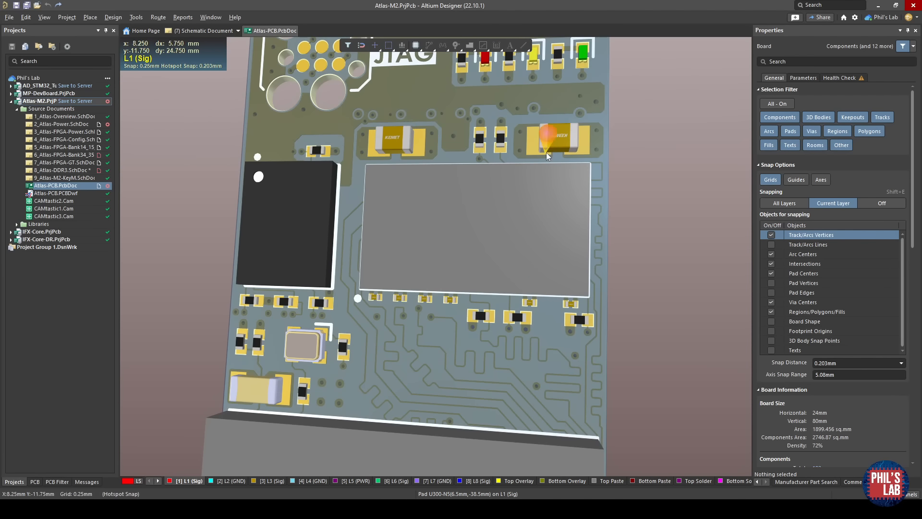
pyautogui.moveTo(607, 179); pyautogui.dragTo(607, 203, button='right')
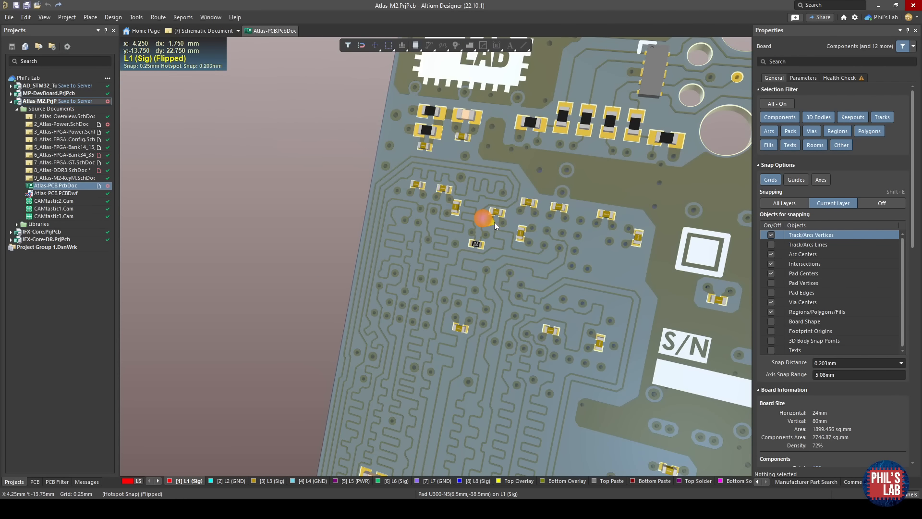
# Show the PCB layout in 2D and inspect the propagation delays of FPGA pads AB5 (DDR3_DQ12) and AA4 (DDR3_DQ15).
pyautogui.press('2')
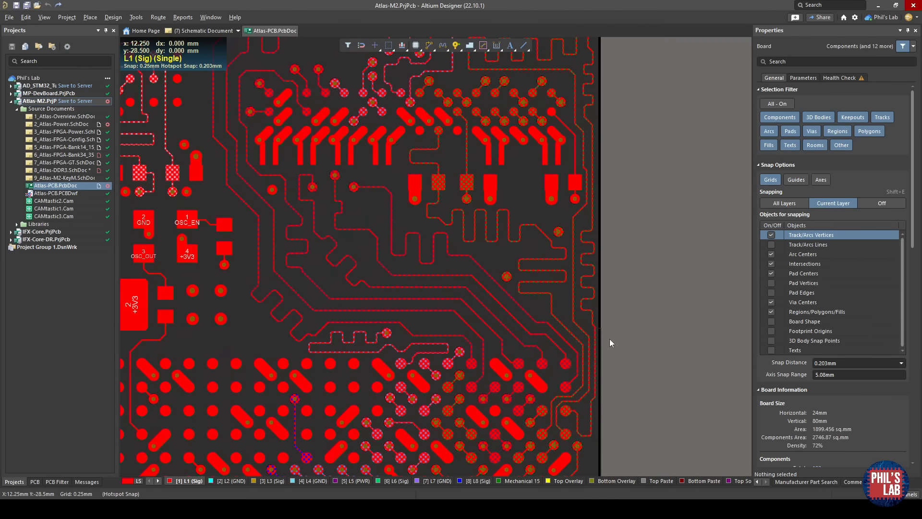
pyautogui.keyDown('ctrl'); pyautogui.scroll(5, 425, 428); pyautogui.keyUp('ctrl')
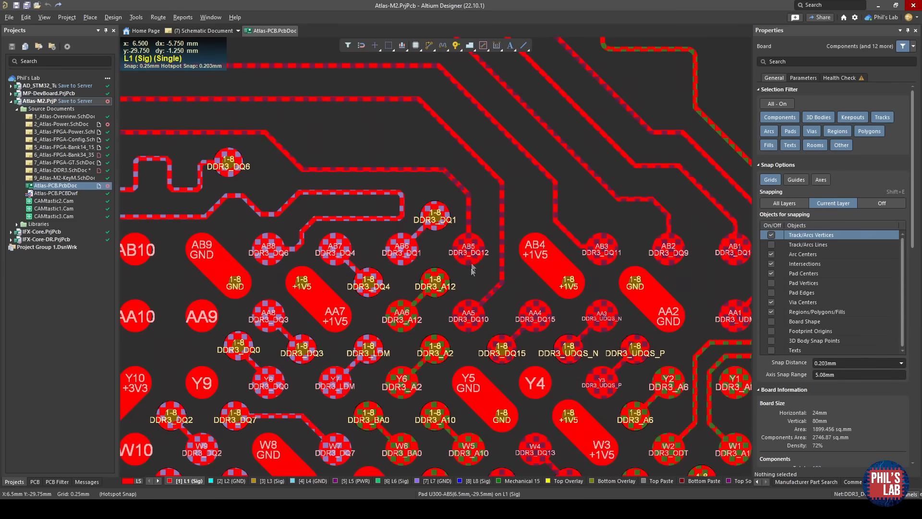
pyautogui.click(472, 254)
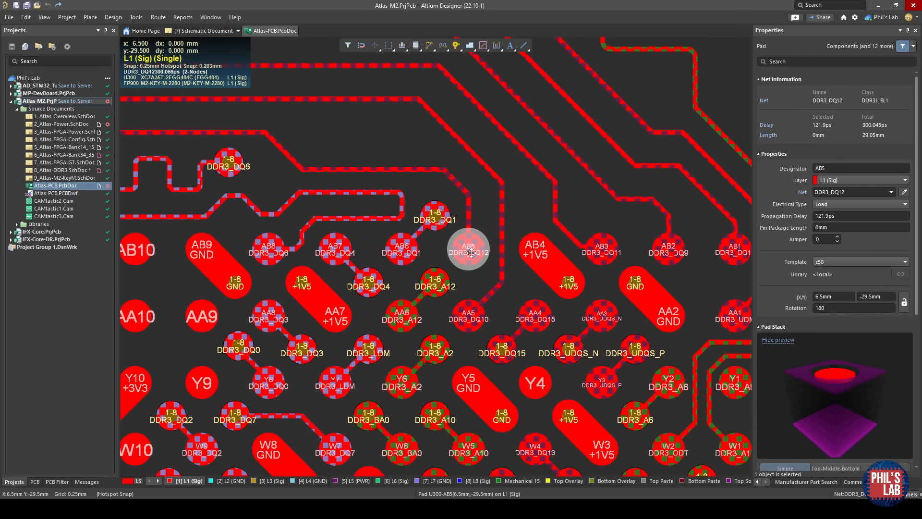
pyautogui.click(857, 216)
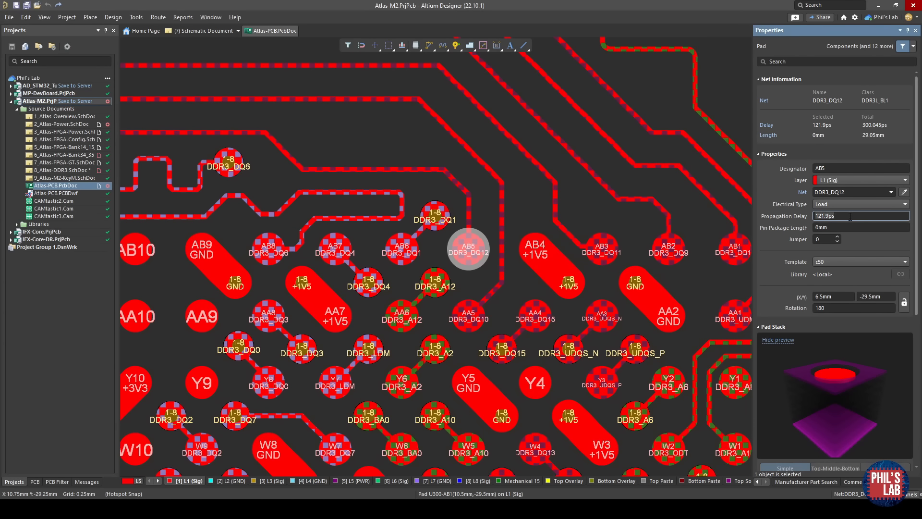
pyautogui.click(537, 316)
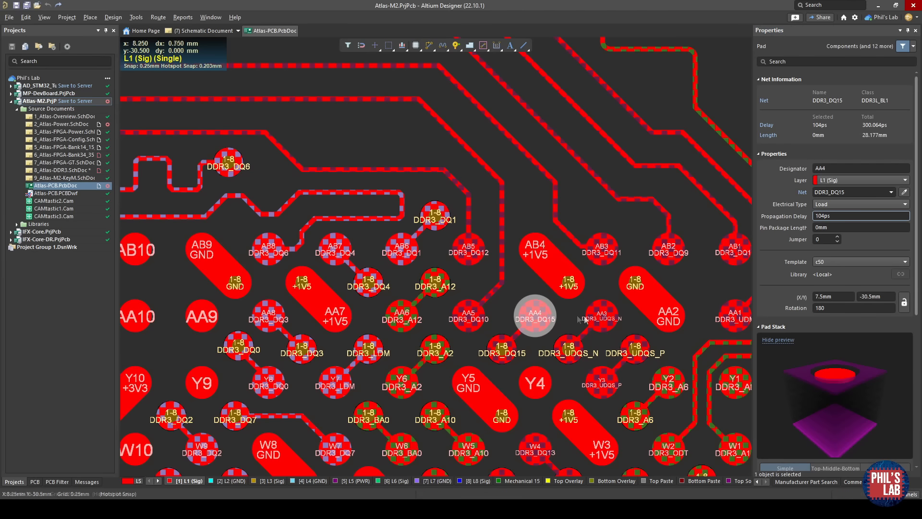
# Inspect the propagation delays of FPGA pads AA3 (DDR3_UDQS_N) and AA5 (DDR3_DQ10), and clear the selection.
pyautogui.click(600, 316)
pyautogui.click(474, 320)
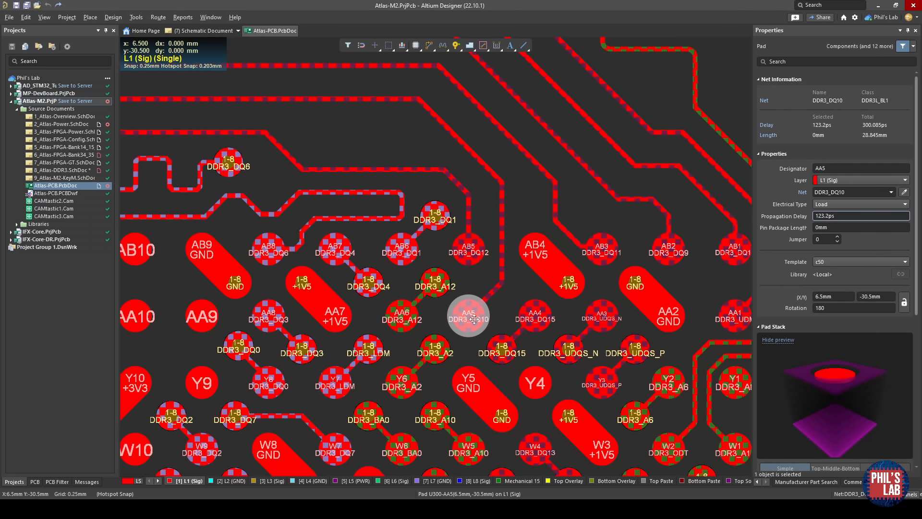
pyautogui.click(518, 290)
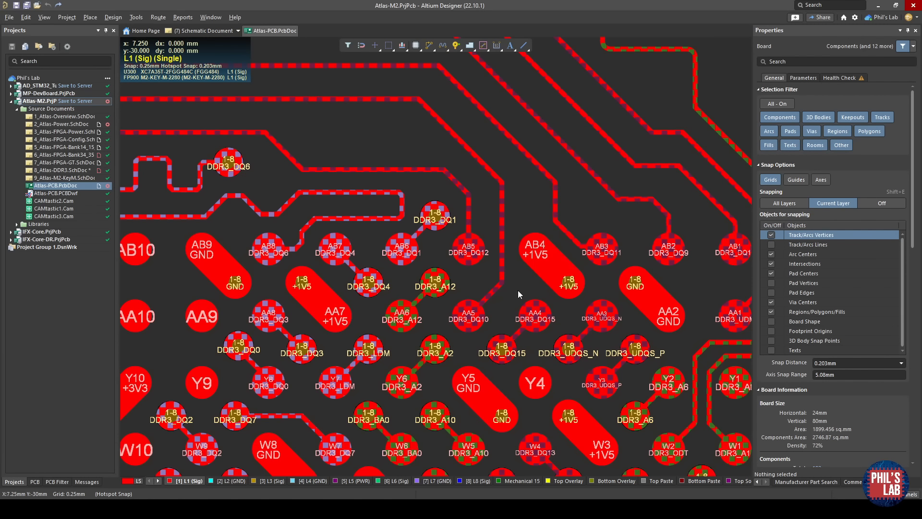
# Review the net delays of the DDR3L_ACC class and the DDR3L_BL0 class in the PCB net list.
pyautogui.click(36, 482)
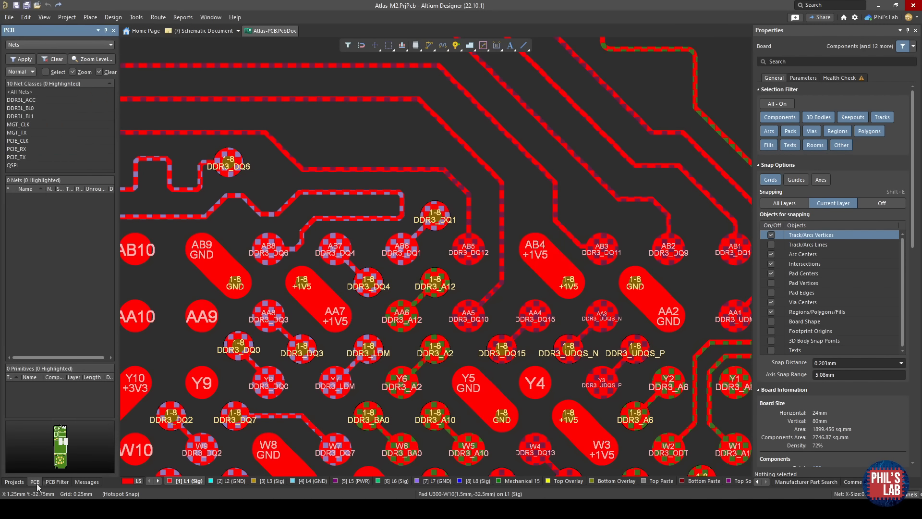
pyautogui.click(31, 101)
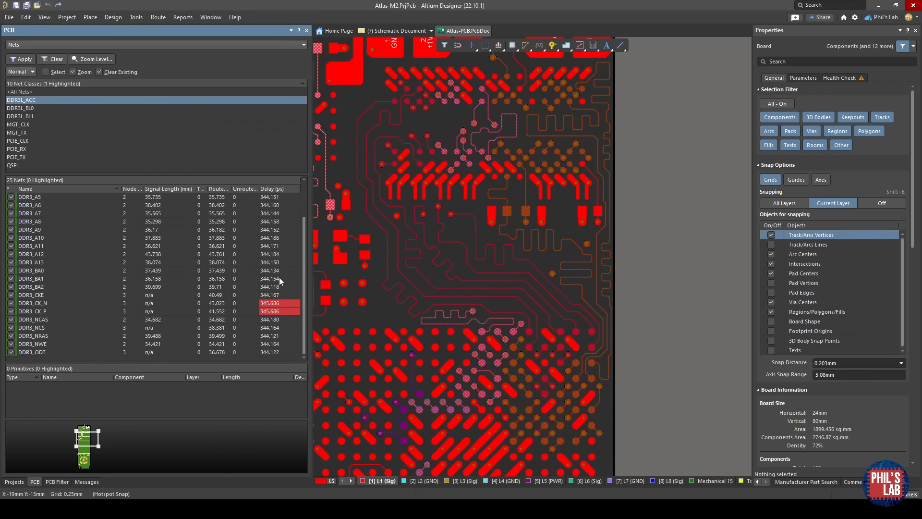
pyautogui.scroll(2, 280, 279)
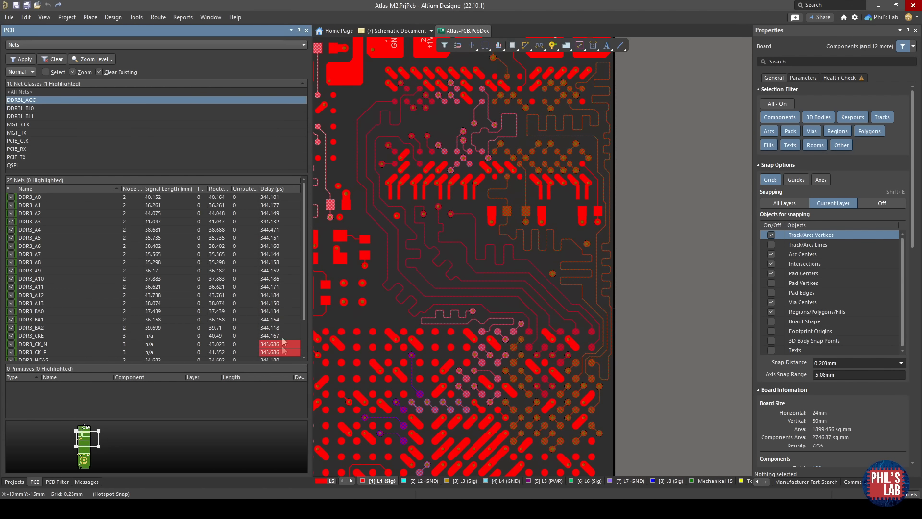
pyautogui.scroll(-2, 284, 303)
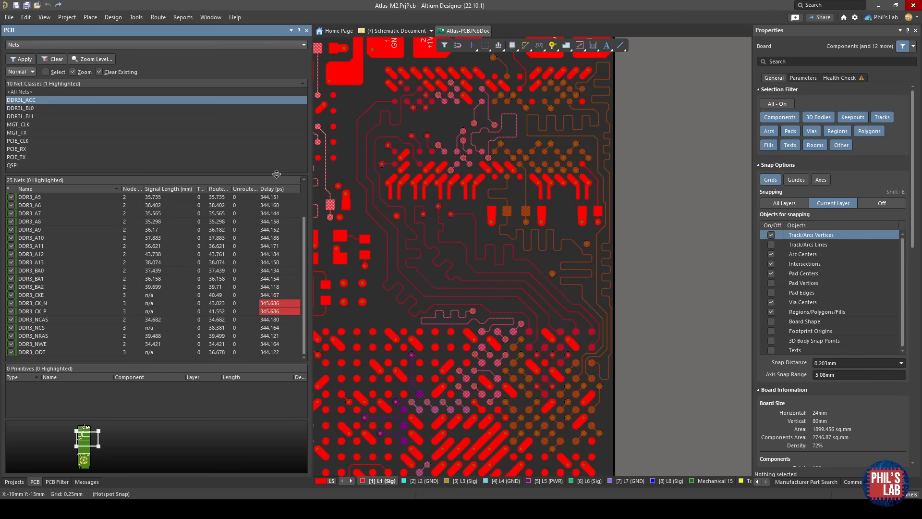
pyautogui.click(36, 108)
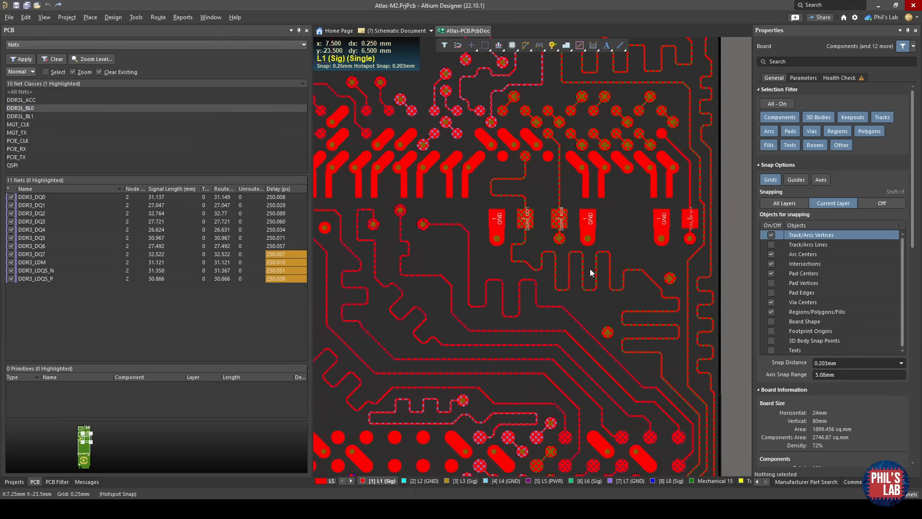
# Try resizing the length-tuning accordion on the DDR3_ODT trace while watching its delay gauge.
pyautogui.click(591, 270)
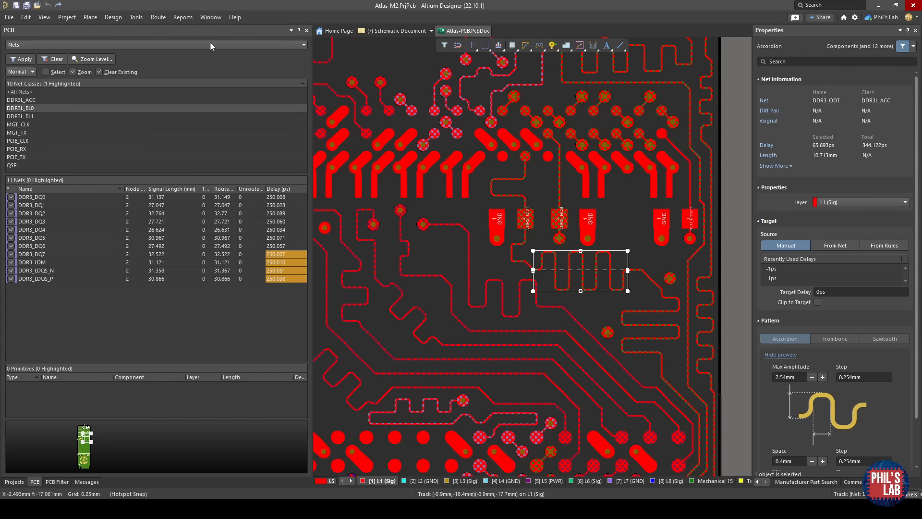
pyautogui.click(163, 19)
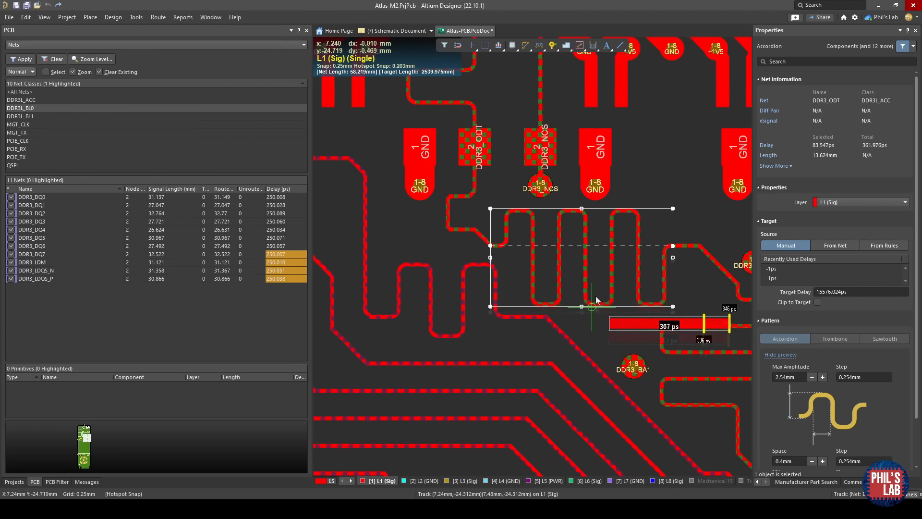
pyautogui.click(606, 292)
pyautogui.rightClick(605, 312)
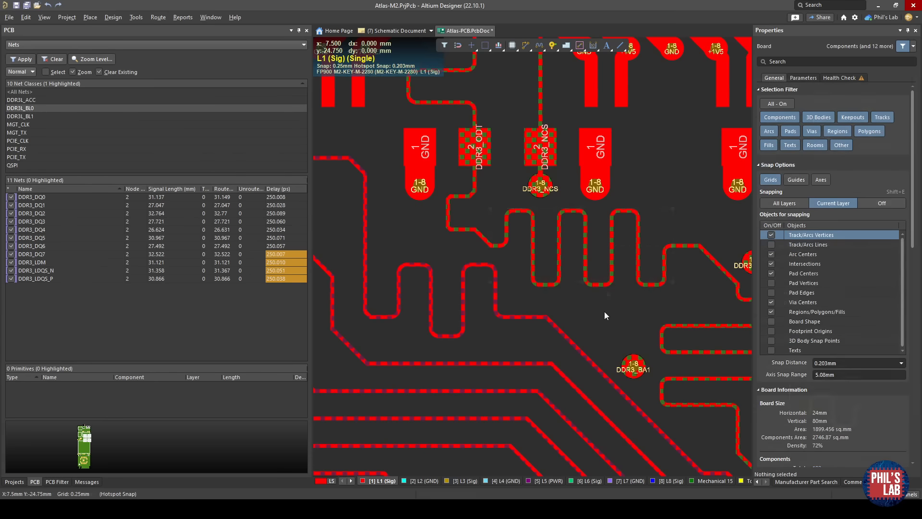
# View the DDR3 routing on signal layers L3, L6 and L8.
pyautogui.keyDown('ctrl'); pyautogui.scroll(-3, 648, 255); pyautogui.keyUp('ctrl')
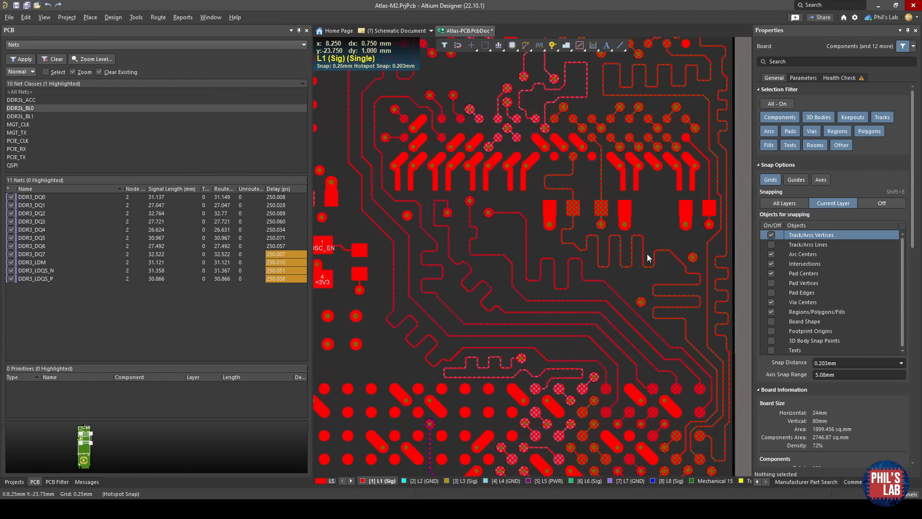
pyautogui.click(461, 481)
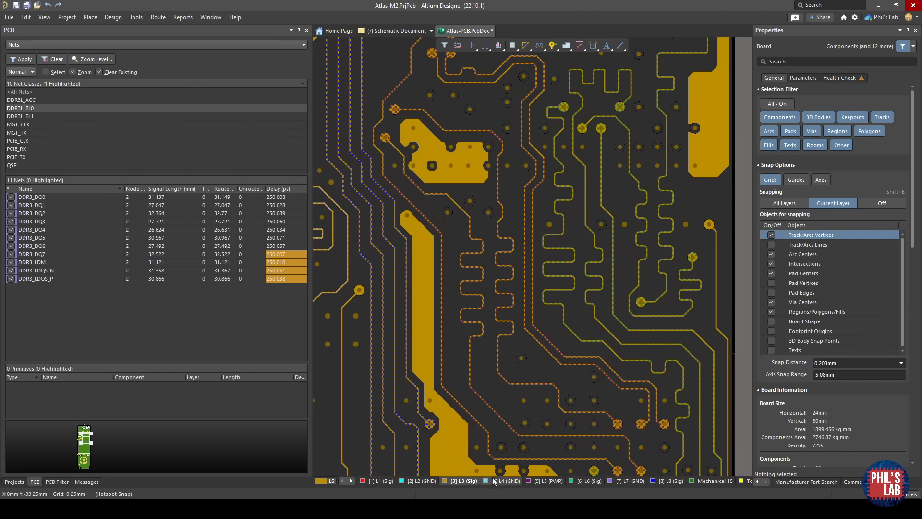
pyautogui.click(586, 480)
pyautogui.click(668, 481)
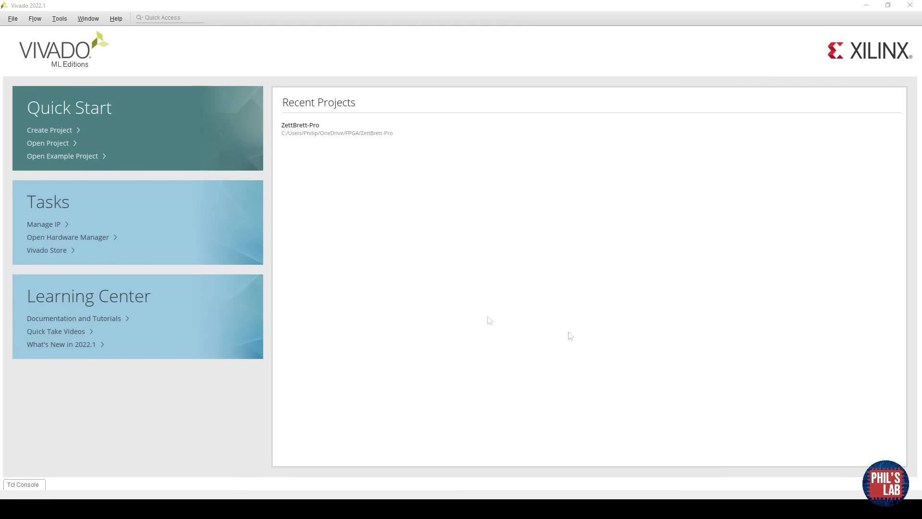
# Switch to Vivado and create a new project named project_1 for the xc7a35tfgg484-2 part.
pyautogui.click(74, 134)
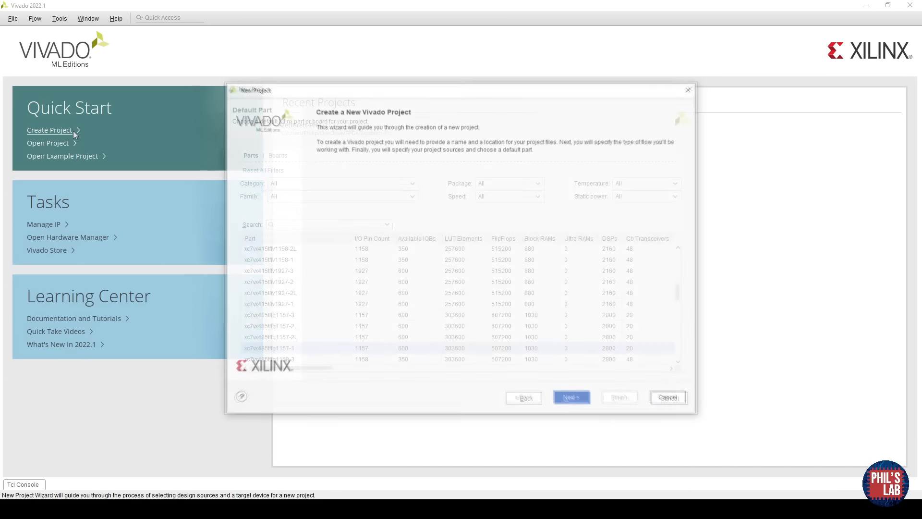
pyautogui.click(286, 225)
pyautogui.write('xc7')
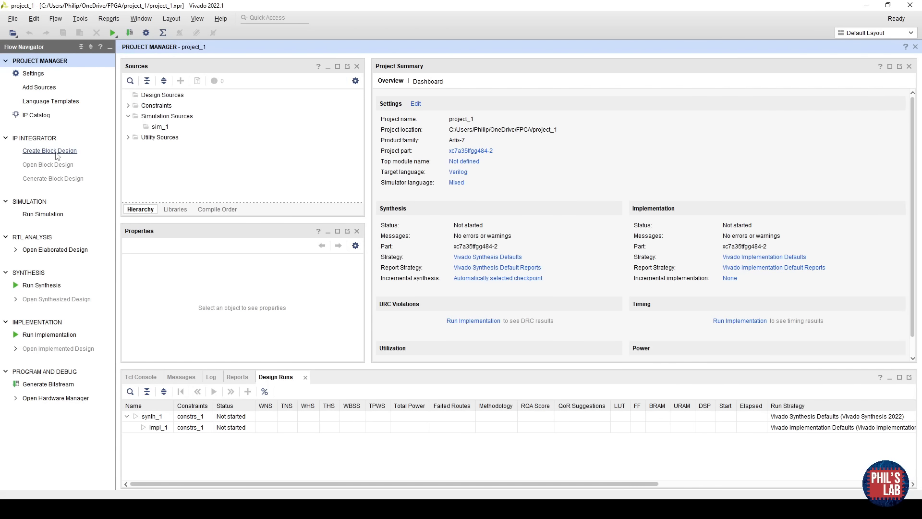
# Create a block design named design_1 and add the Memory Interface Generator (MIG 7 Series) IP to it.
pyautogui.click(50, 151)
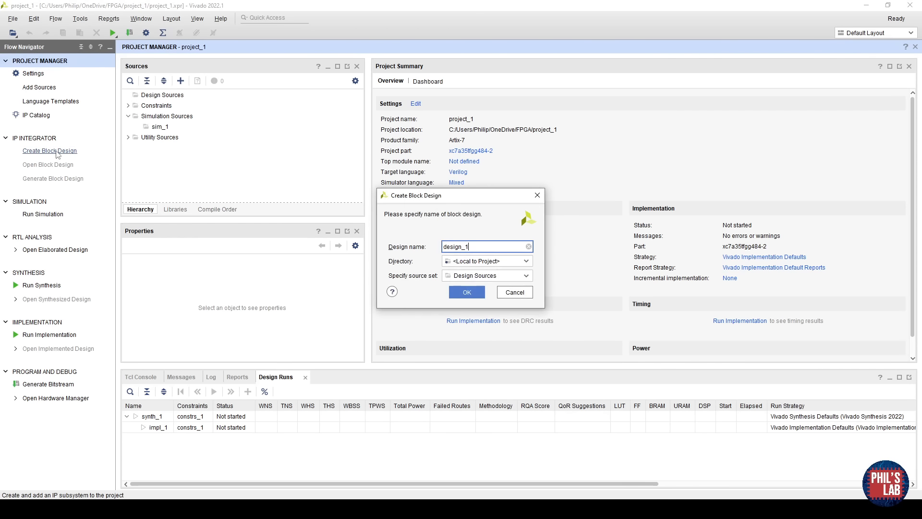
pyautogui.click(468, 291)
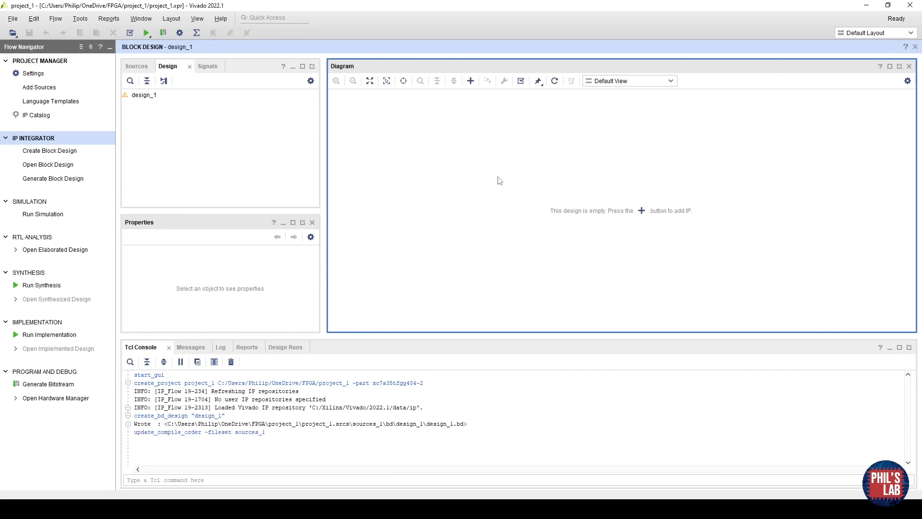
pyautogui.click(631, 216)
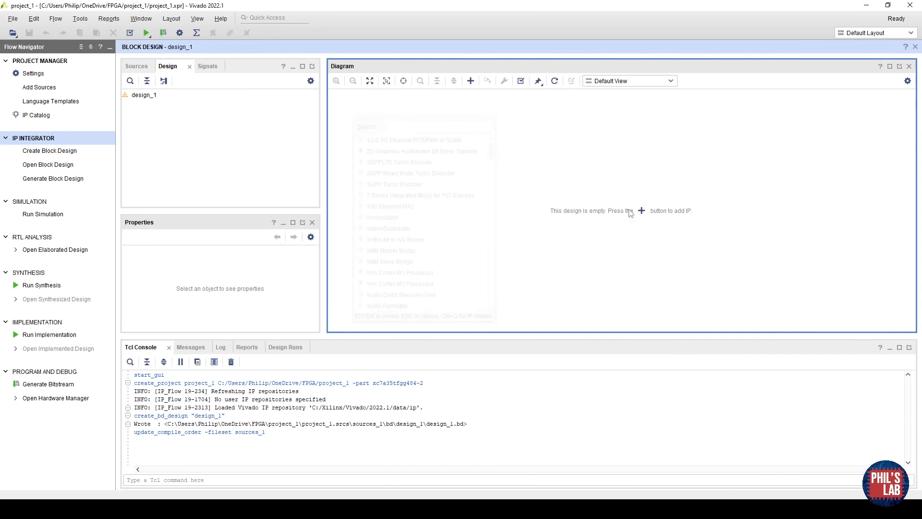
pyautogui.write('mig')
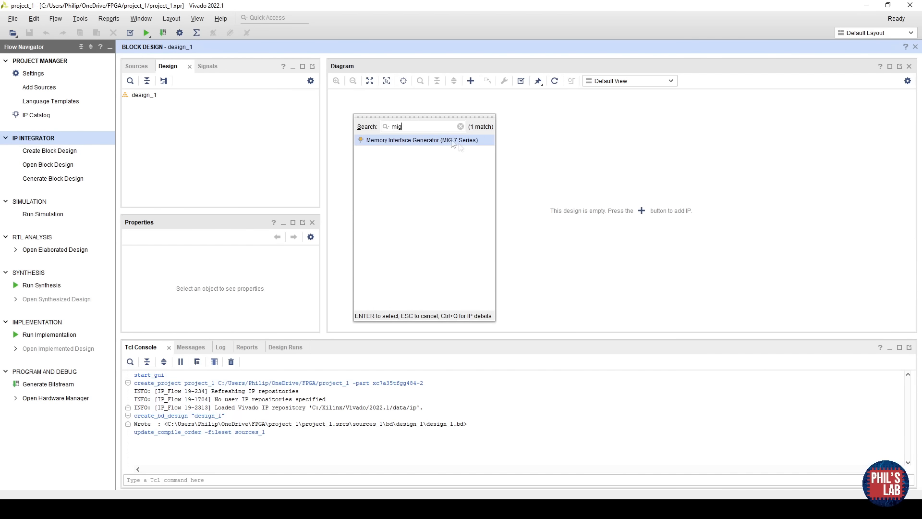
pyautogui.doubleClick(452, 140)
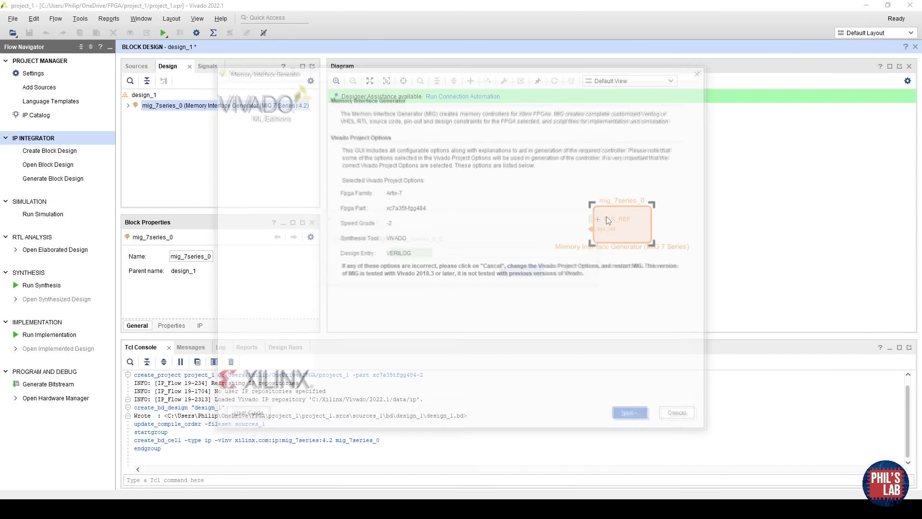
# Start configuring the memory generator with Create Design, one controller, no pin-compatible FPGAs and DDR3 SDRAM, up to the controller options.
pyautogui.press('Return')
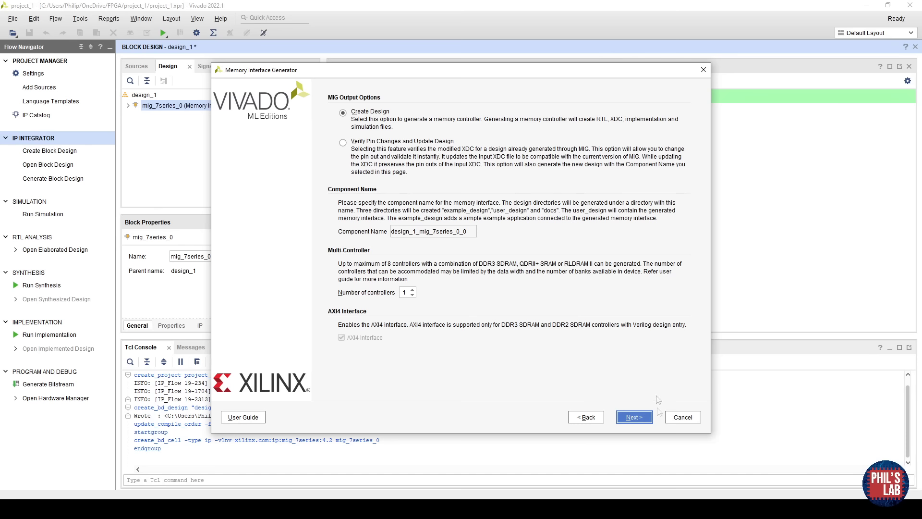
pyautogui.click(635, 424)
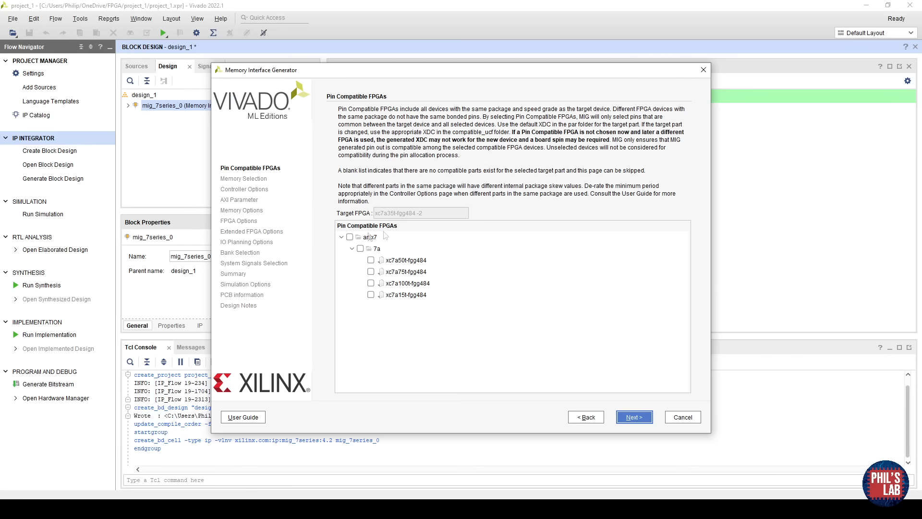
pyautogui.click(639, 420)
pyautogui.click(632, 416)
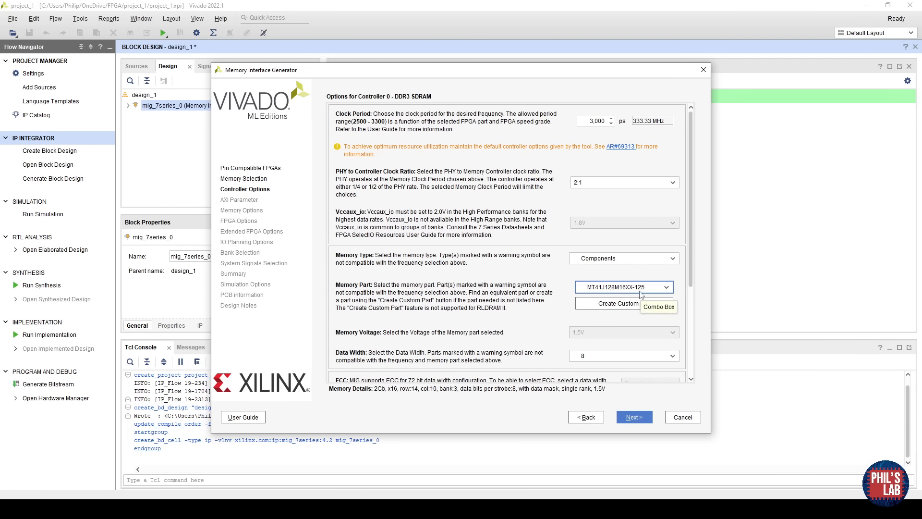
# Set the controller's data width to 16 for memory part MT41J128M16XX-125, and check the DDR3 schematic's part in Altium Designer.
pyautogui.click(597, 357)
pyautogui.click(582, 379)
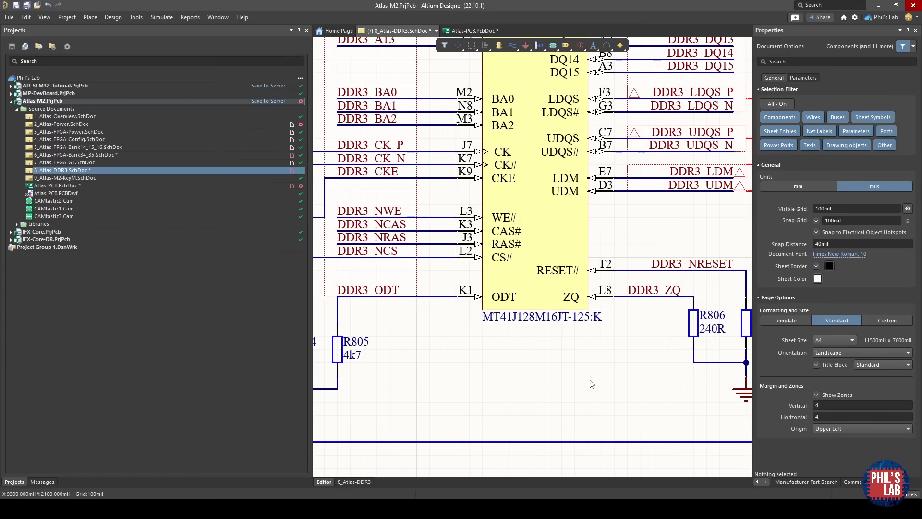
pyautogui.keyDown('ctrl'); pyautogui.scroll(-3, 556, 144); pyautogui.keyUp('ctrl')
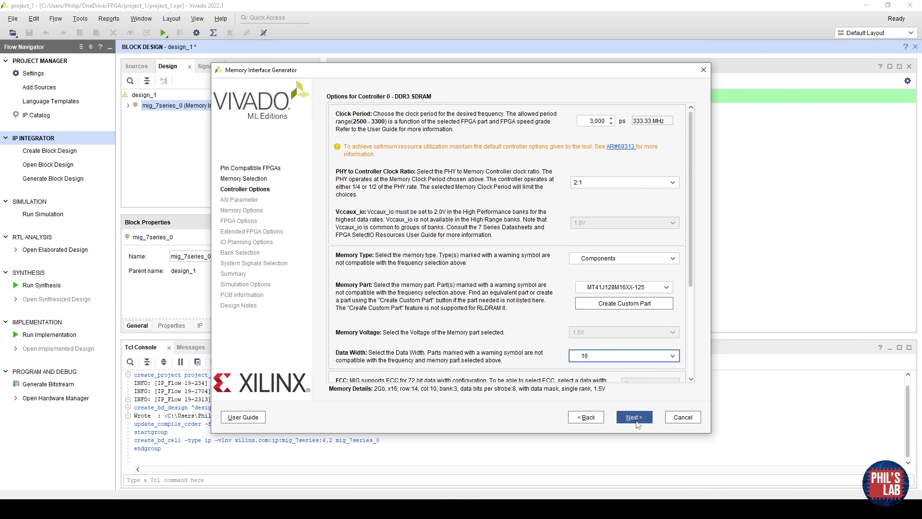
# Accept the controller, AXI parameter, memory and FPGA options, and proceed to the IO planning options.
pyautogui.click(635, 424)
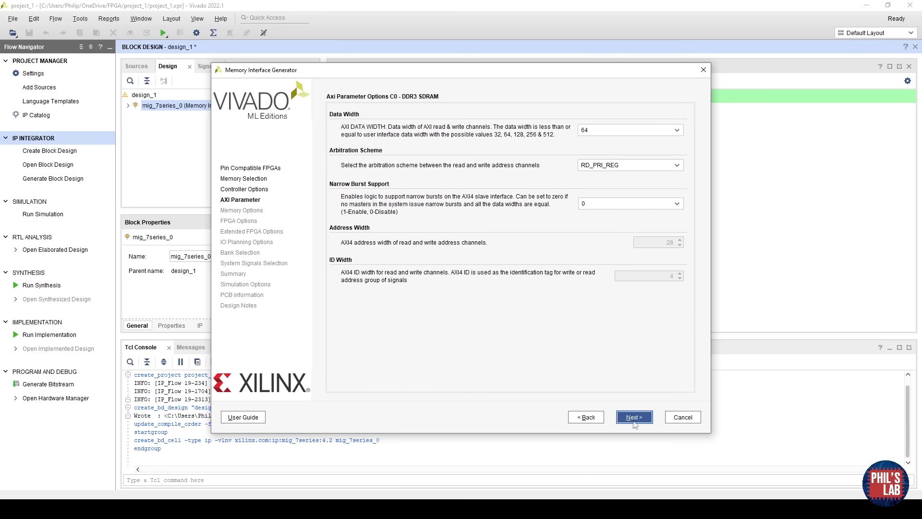
pyautogui.click(634, 418)
pyautogui.click(633, 417)
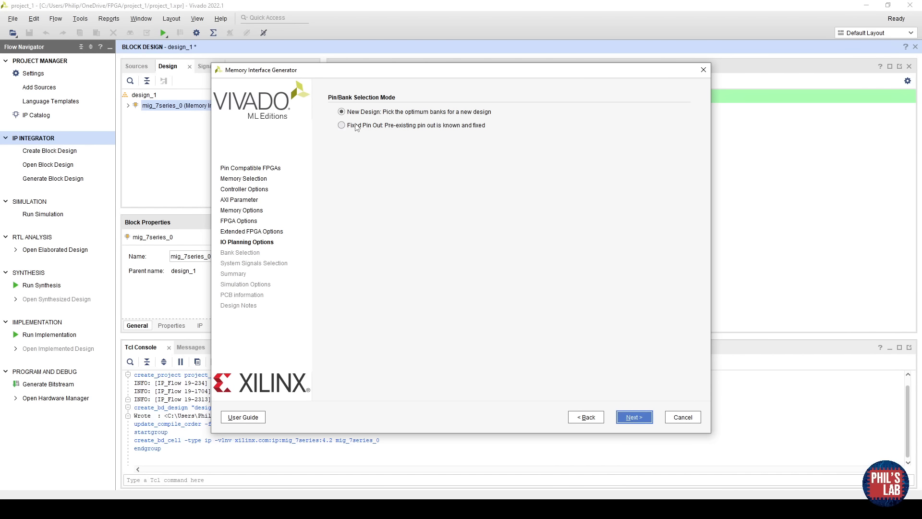
# Choose Fixed Pin Out and assign signal ddr3_dq[0] to bank 34, pin T1.
pyautogui.click(355, 126)
pyautogui.click(634, 417)
pyautogui.click(446, 120)
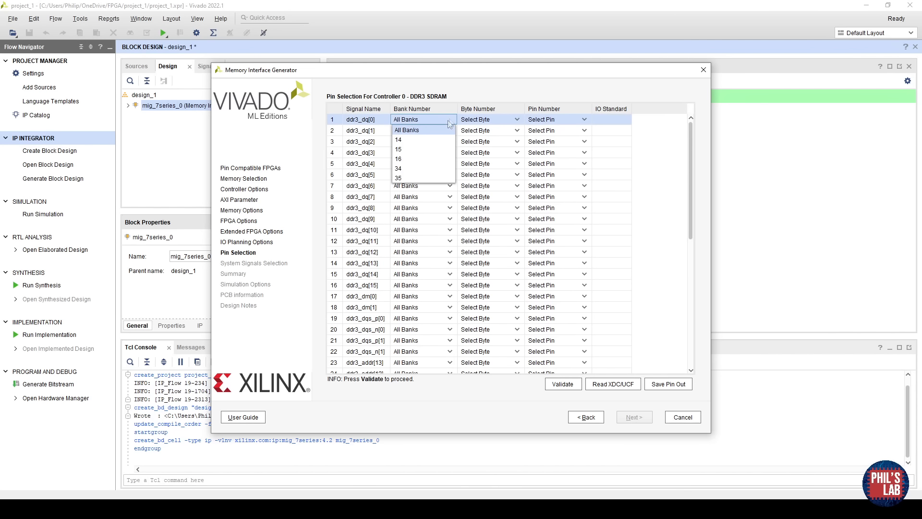
pyautogui.click(422, 169)
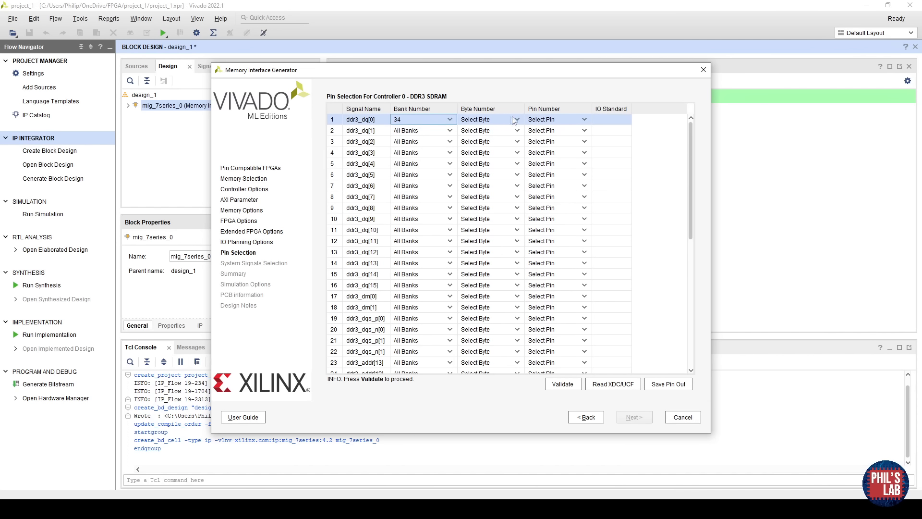
pyautogui.click(584, 120)
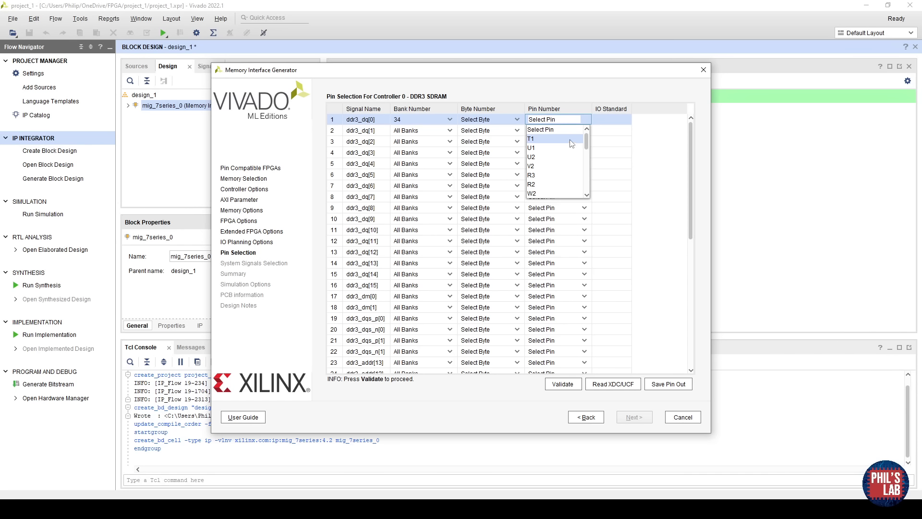
pyautogui.click(570, 140)
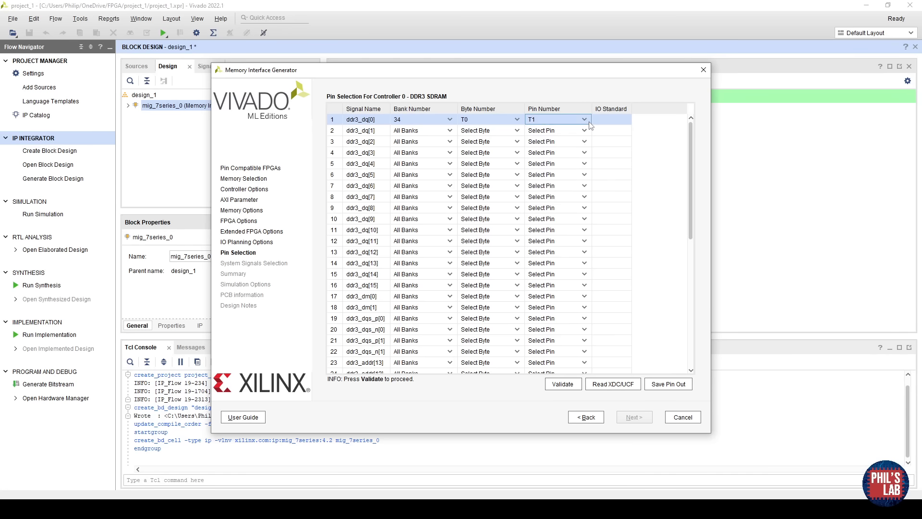
pyautogui.click(552, 119)
pyautogui.click(571, 139)
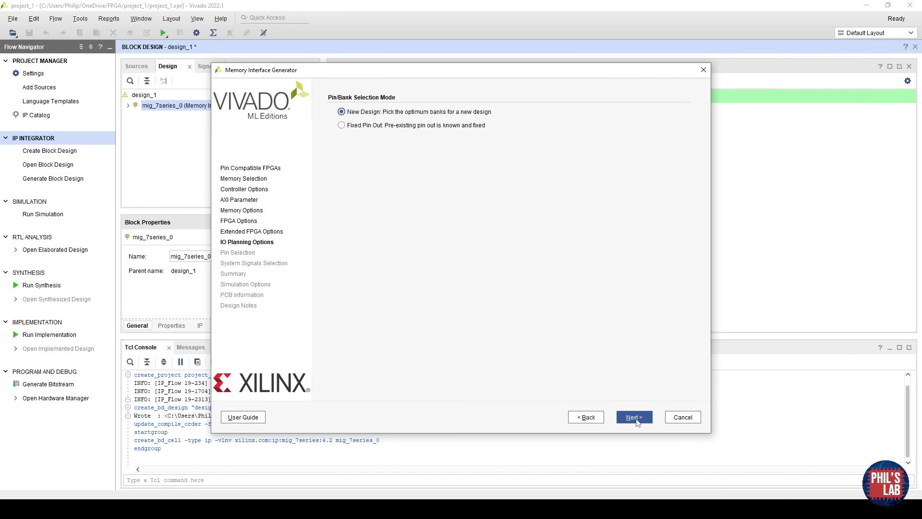
# Continue past the IO planning options with New Design as the pin/bank selection mode.
pyautogui.click(635, 417)
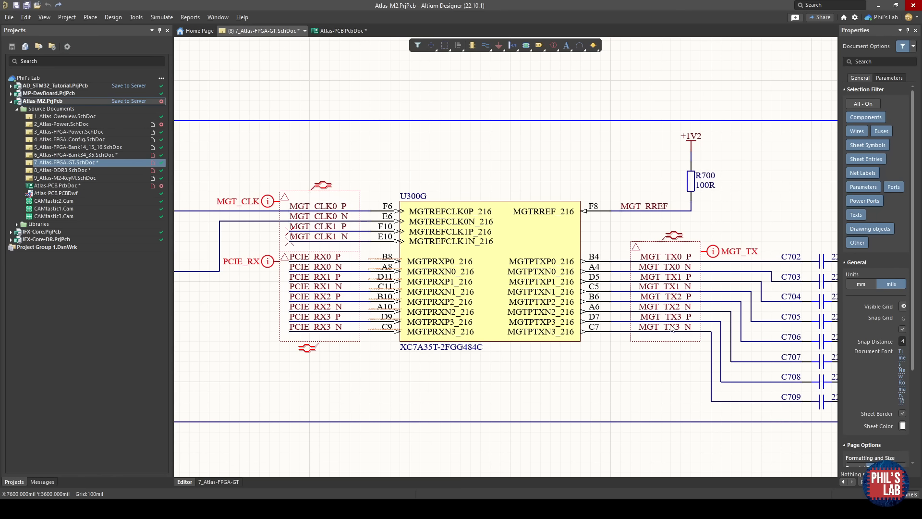
# Switch to Altium Designer and inspect U300G's MGT_RREF resistor R700 and the 220n coupling capacitors C702 to C709 on the FPGA-GT schematic.
pyautogui.moveTo(638, 217); pyautogui.dragTo(587, 221, button='right')
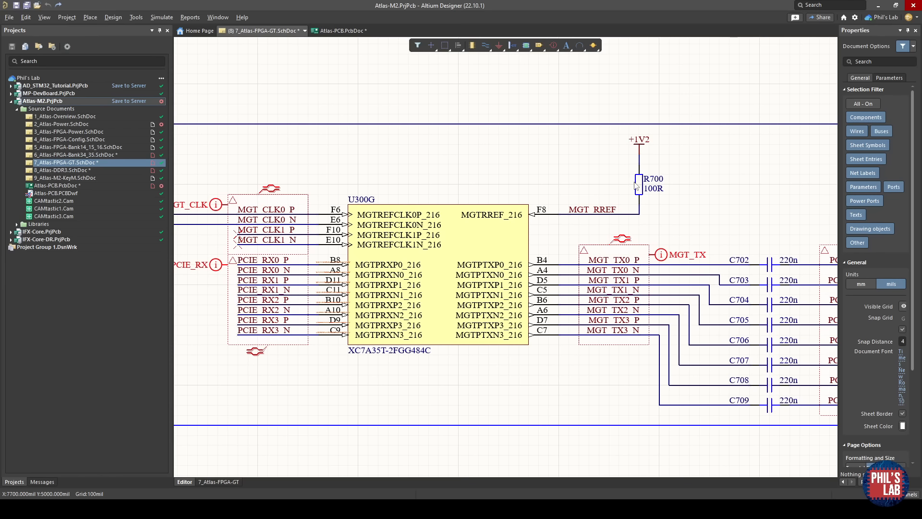
pyautogui.moveTo(763, 257); pyautogui.dragTo(648, 243, button='right')
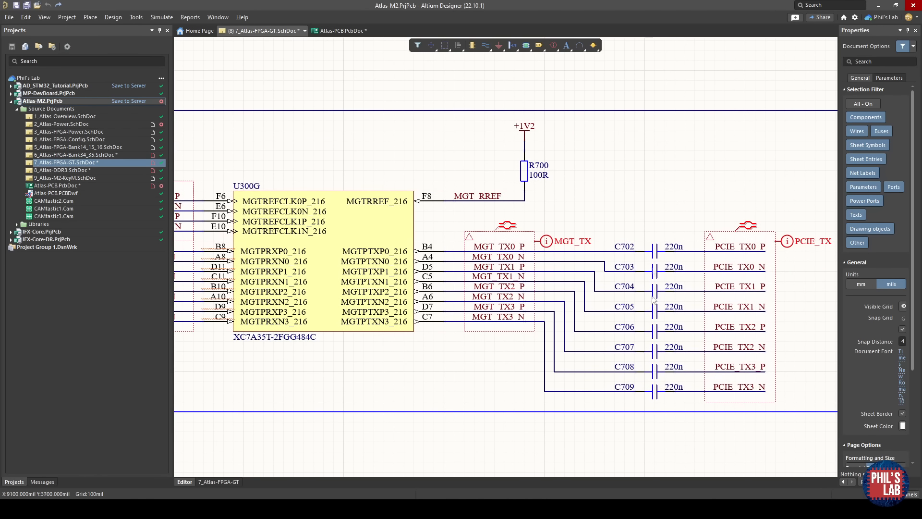
# Inspect the PCIe clock and RX connections of U300G, then the M.2 connector FP900 on the 9_Atlas-M2-KeyM.SchDoc sheet.
pyautogui.moveTo(179, 302); pyautogui.dragTo(589, 324, button='right')
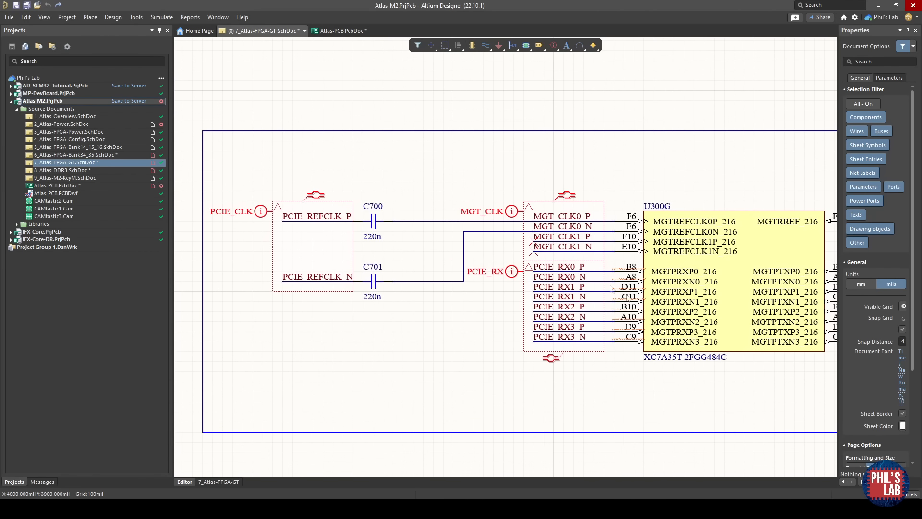
pyautogui.moveTo(619, 287); pyautogui.dragTo(439, 272, button='right')
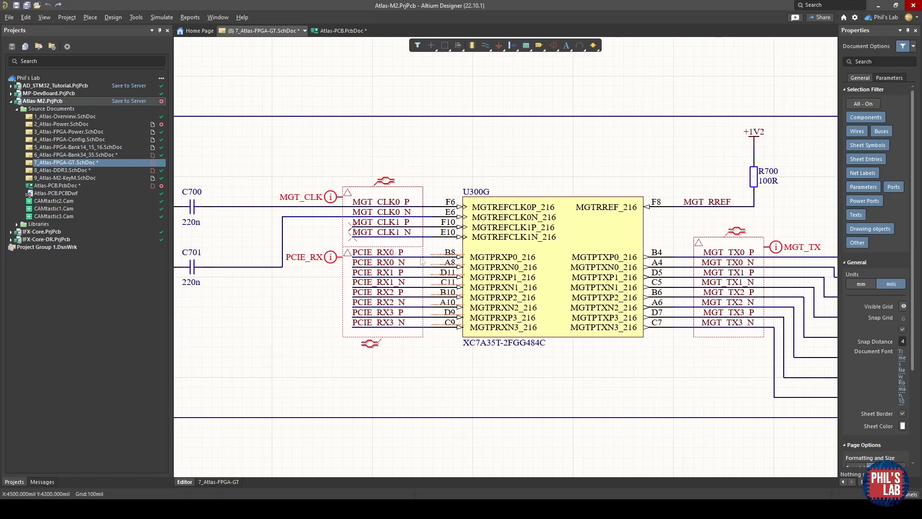
pyautogui.click(75, 178)
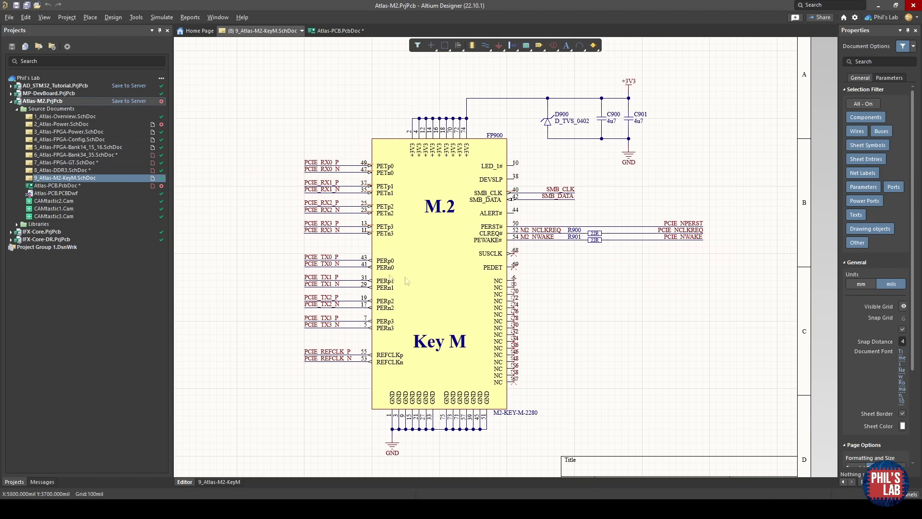
pyautogui.keyDown('ctrl'); pyautogui.scroll(1, 387, 271); pyautogui.keyUp('ctrl')
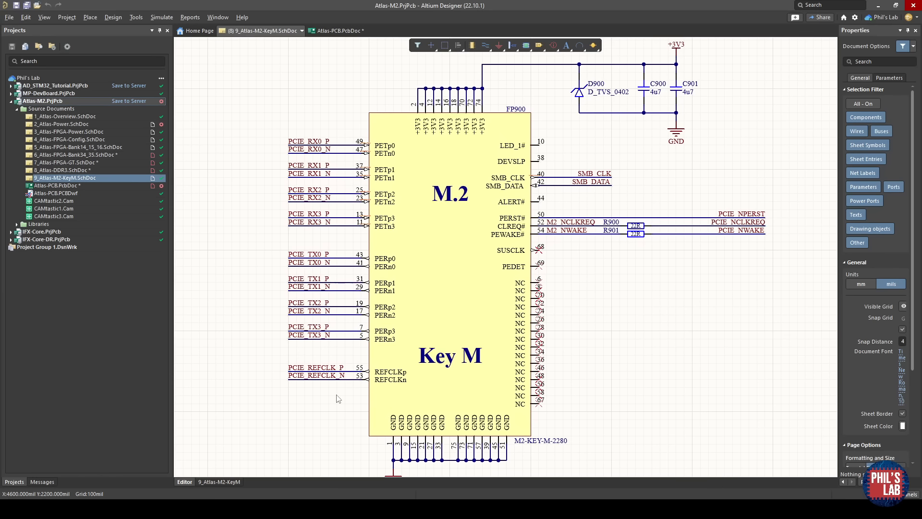
pyautogui.keyDown('ctrl'); pyautogui.scroll(2, 697, 200); pyautogui.keyUp('ctrl')
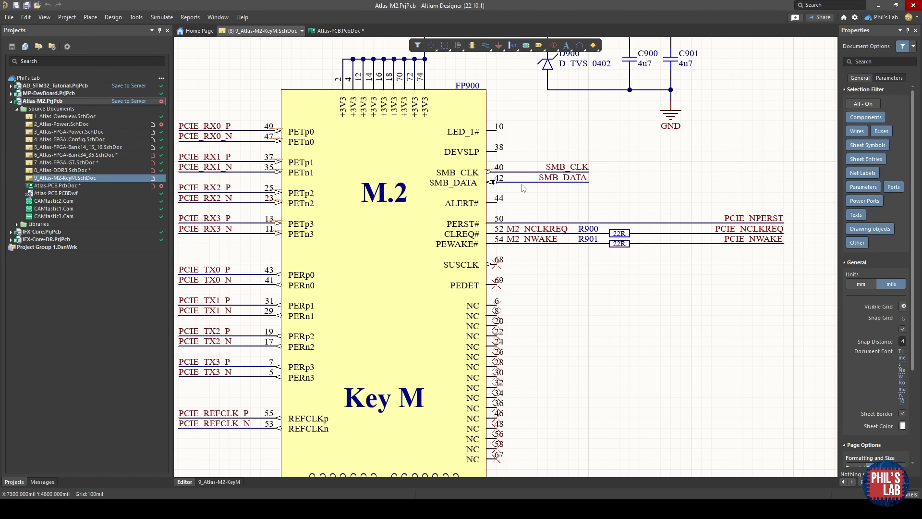
pyautogui.keyDown('ctrl'); pyautogui.scroll(-1, 528, 204); pyautogui.keyUp('ctrl')
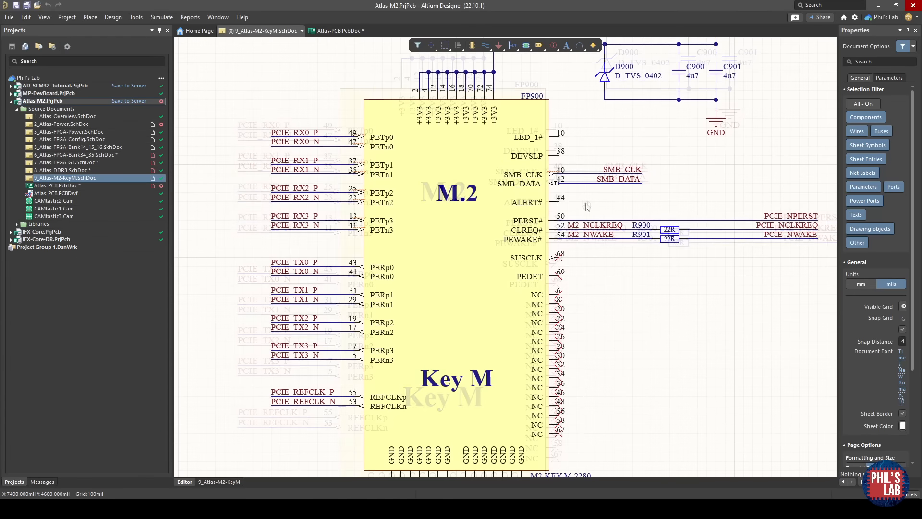
pyautogui.moveTo(510, 315); pyautogui.dragTo(519, 269, button='right')
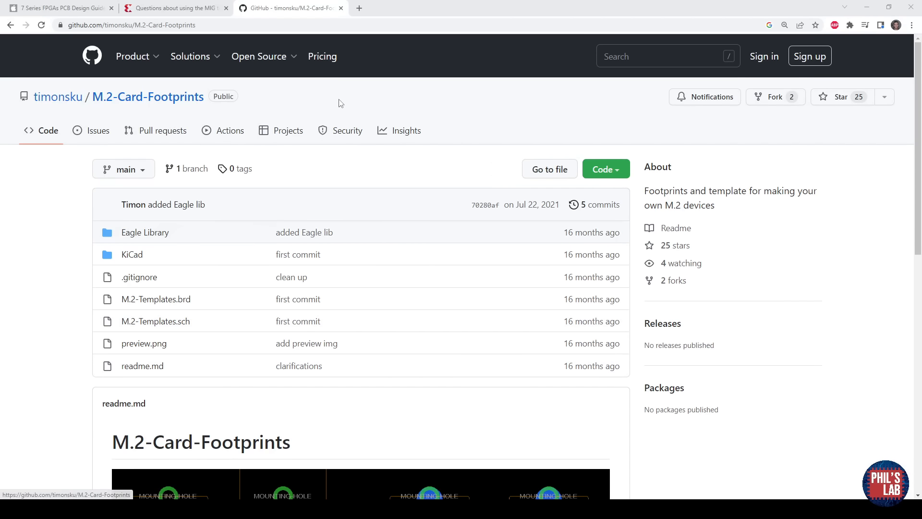
# Switch to the browser and review the M.2-Card-Footprints GitHub repository's file list and readme preview image.
pyautogui.scroll(-5, 340, 272)
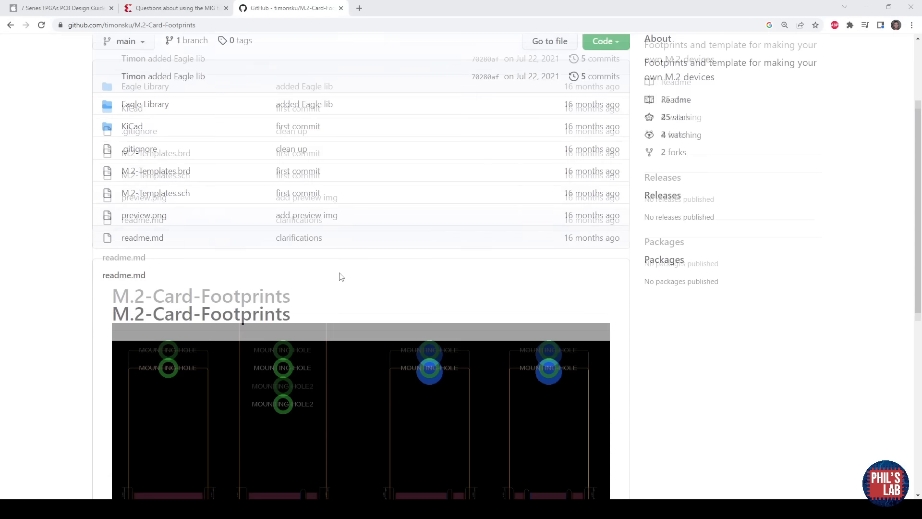
pyautogui.scroll(2, 341, 277)
pyautogui.scroll(-1, 341, 277)
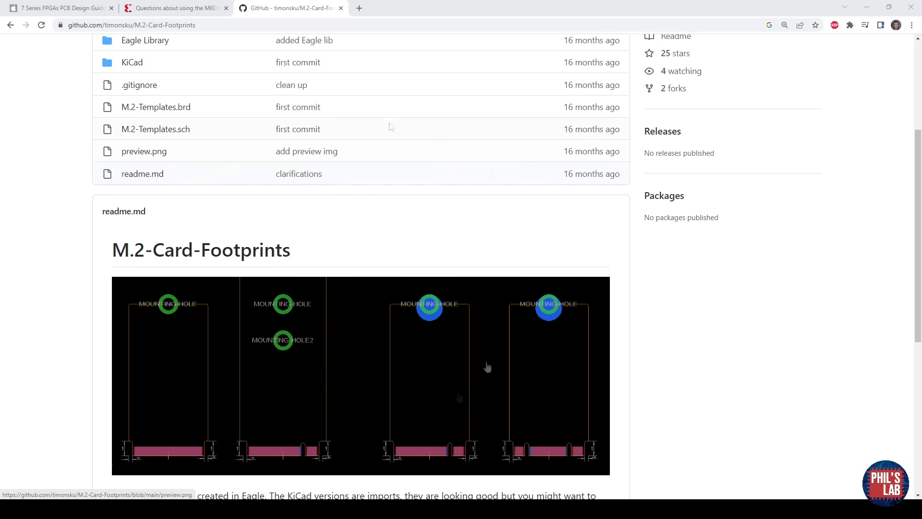
pyautogui.scroll(2, 294, 340)
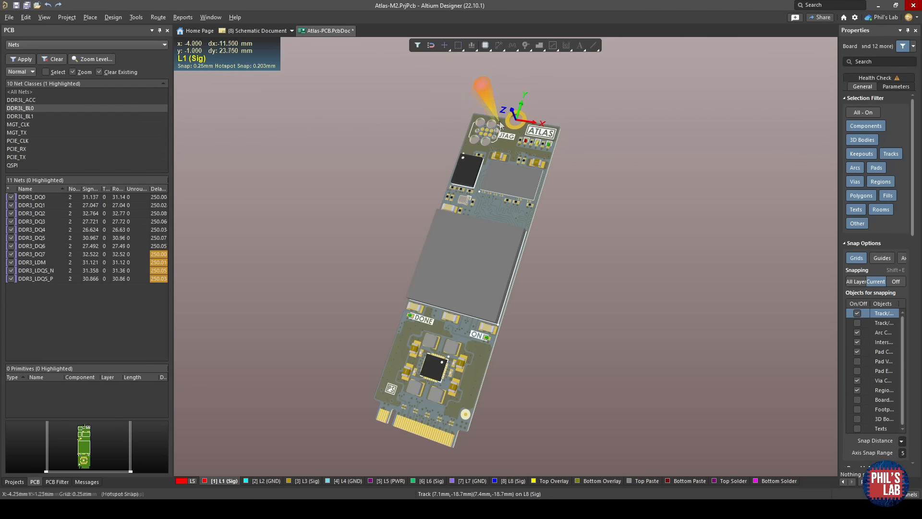
# Switch to the Altium Designer PCB and examine the M.2 edge connector and nearby coupling capacitors in 3D.
pyautogui.keyDown('ctrl'); pyautogui.scroll(3, 444, 388); pyautogui.keyUp('ctrl')
pyautogui.keyDown('shift'); pyautogui.moveTo(445, 388); pyautogui.dragTo(521, 401, button='right'); pyautogui.keyUp('shift')
pyautogui.keyDown('ctrl'); pyautogui.scroll(4, 359, 425); pyautogui.keyUp('ctrl')
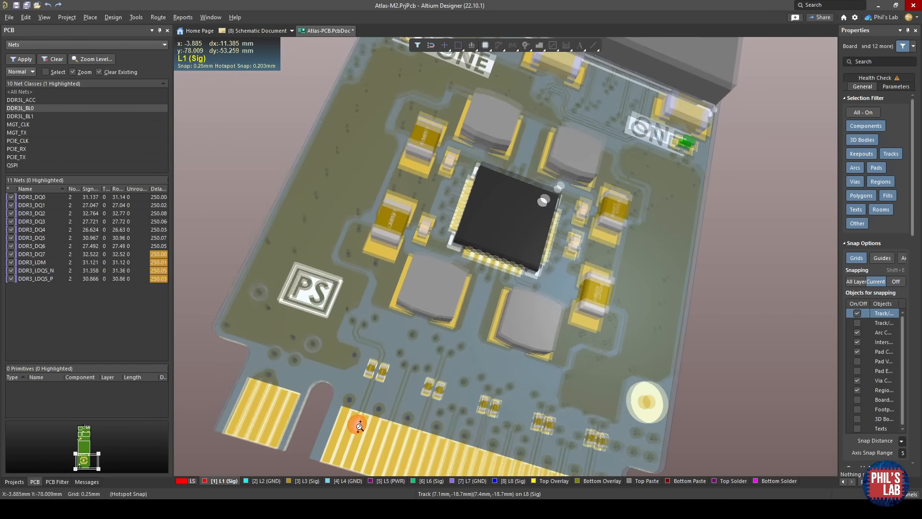
pyautogui.keyDown('ctrl'); pyautogui.scroll(-2, 360, 425); pyautogui.keyUp('ctrl')
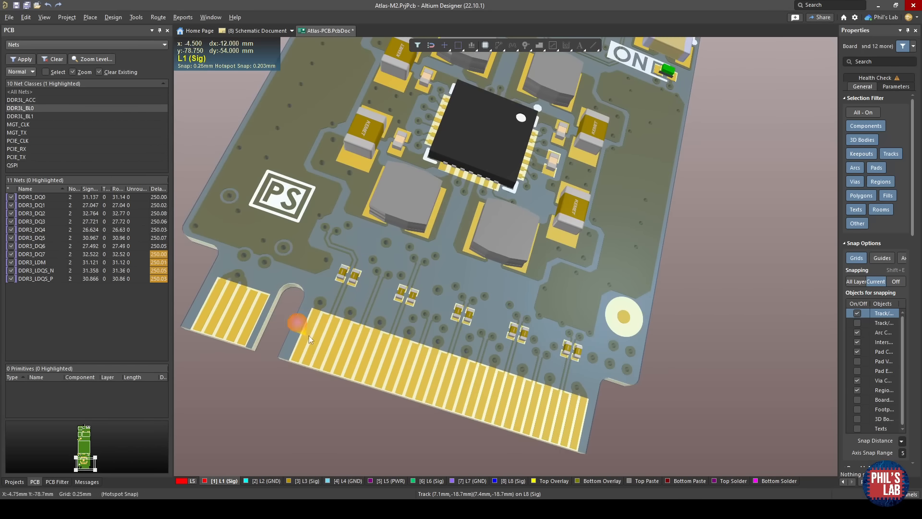
pyautogui.keyDown('ctrl'); pyautogui.scroll(1, 312, 332); pyautogui.keyUp('ctrl')
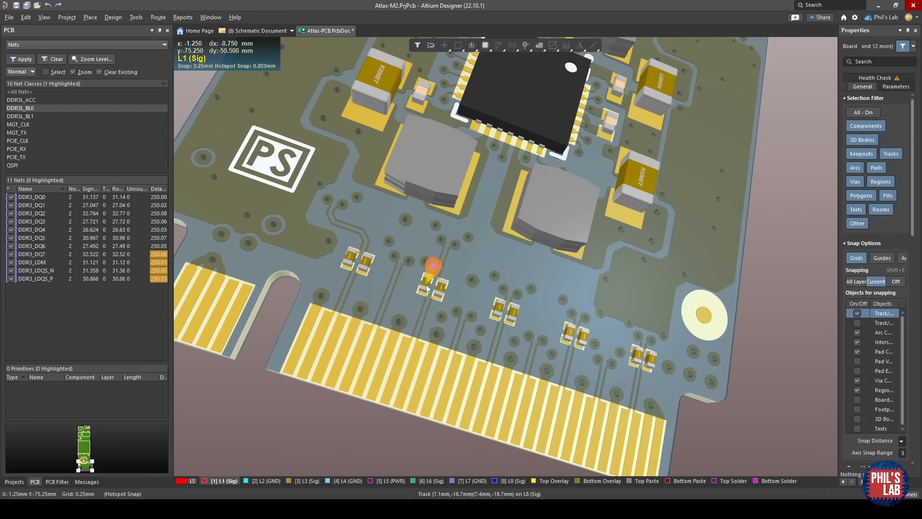
pyautogui.keyDown('shift'); pyautogui.moveTo(418, 291); pyautogui.dragTo(486, 307, button='right'); pyautogui.keyUp('shift')
pyautogui.keyDown('ctrl'); pyautogui.scroll(4, 414, 253); pyautogui.keyUp('ctrl')
pyautogui.keyDown('ctrl'); pyautogui.scroll(2, 483, 291); pyautogui.keyUp('ctrl')
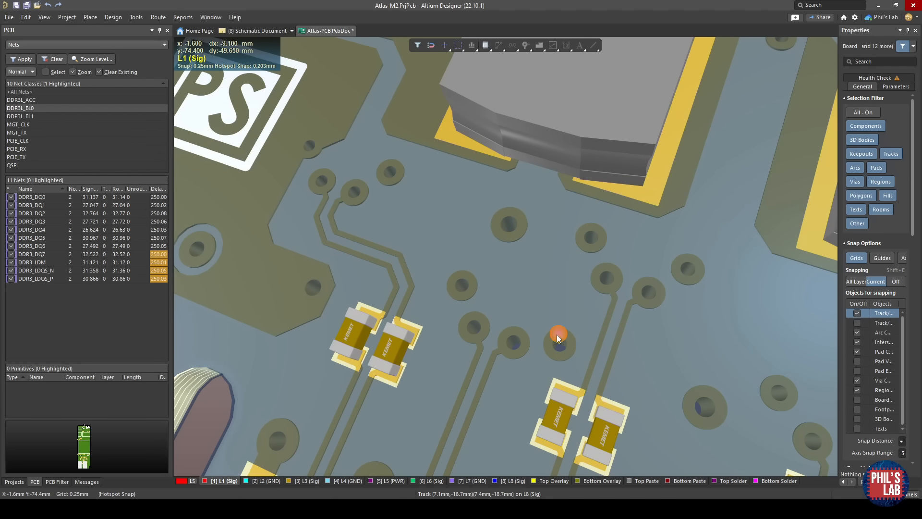
# Show the edge connector area in 2D and compare layers L1 (Sig), L2 (GND) and L3 (Sig).
pyautogui.press('2')
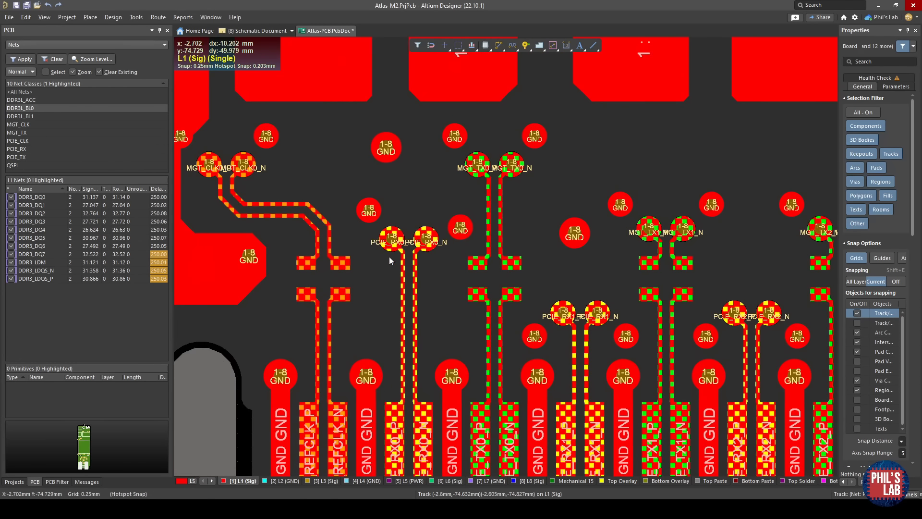
pyautogui.click(277, 483)
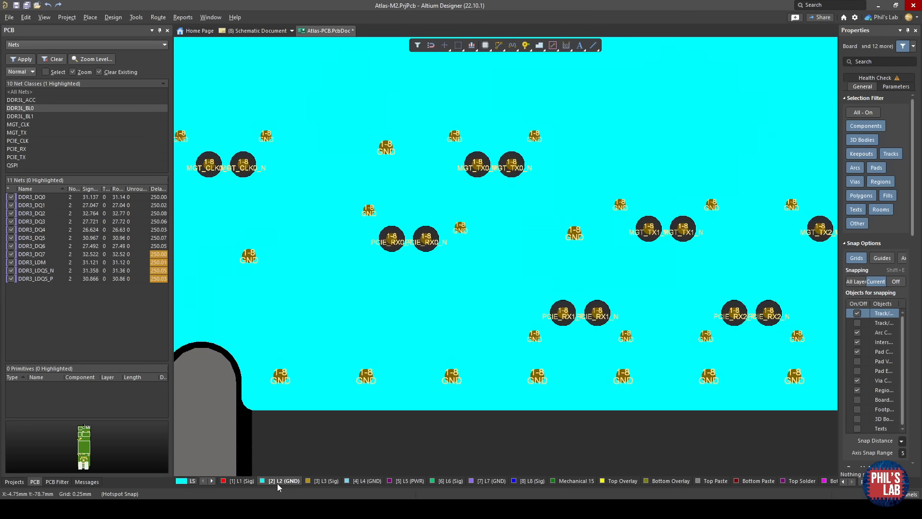
pyautogui.click(329, 481)
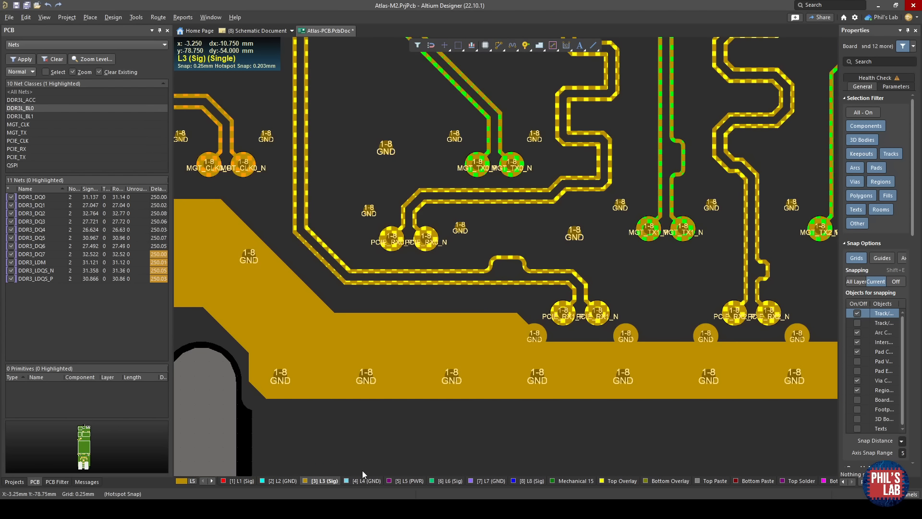
# Inspect the GND vias around the PCIE_RX0 differential pair's layer transition on L3 (Sig).
pyautogui.keyDown('ctrl'); pyautogui.scroll(2, 365, 219); pyautogui.keyUp('ctrl')
pyautogui.moveTo(364, 219); pyautogui.dragTo(342, 296, button='right')
pyautogui.click(356, 286)
pyautogui.click(479, 309)
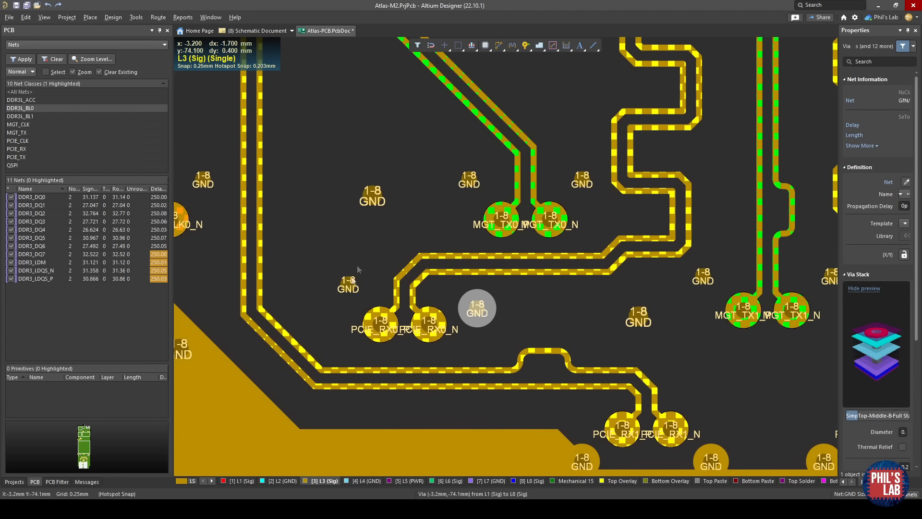
pyautogui.click(383, 232)
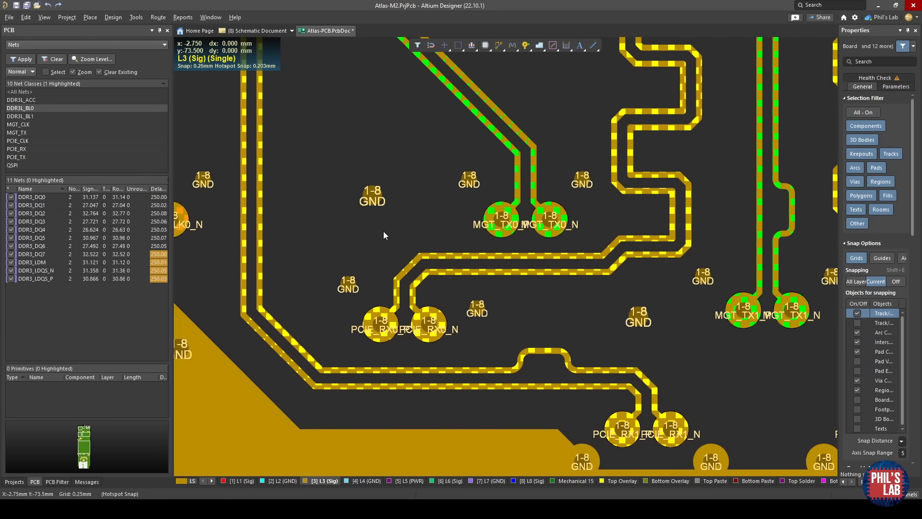
# Examine the serpentine differential pair routing on L3 (Sig) and the length-tuning accordion on the MGT_TX1 pair.
pyautogui.keyDown('ctrl'); pyautogui.scroll(-5, 465, 384); pyautogui.keyUp('ctrl')
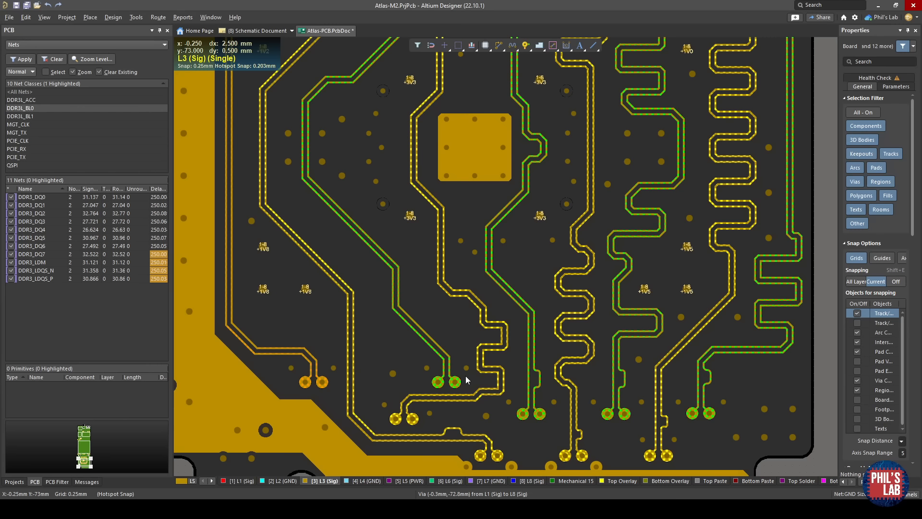
pyautogui.keyDown('ctrl'); pyautogui.scroll(5, 545, 388); pyautogui.keyUp('ctrl')
pyautogui.keyDown('ctrl'); pyautogui.scroll(2, 546, 388); pyautogui.keyUp('ctrl')
pyautogui.click(526, 333)
pyautogui.moveTo(551, 389); pyautogui.dragTo(531, 348, button='right')
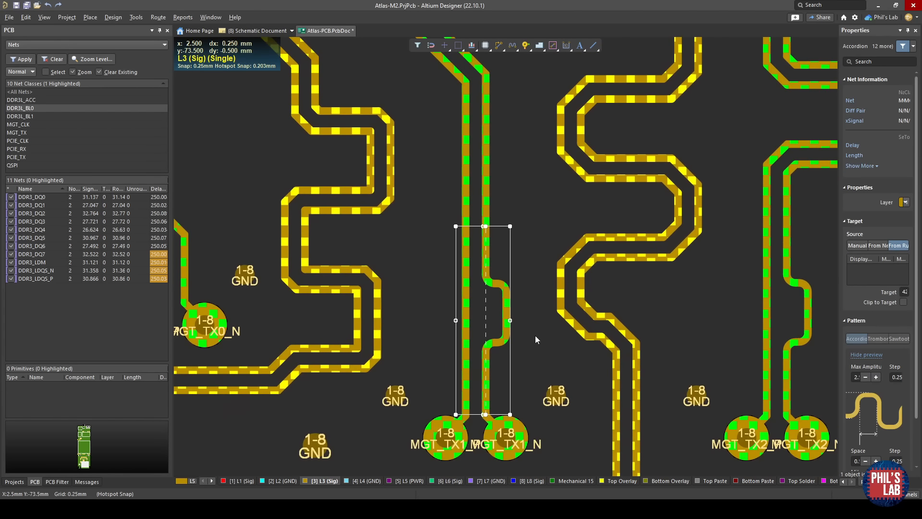
# List the PCIE_RX net class with the PCB panel widened to check its lengths and delays against the L3 routing.
pyautogui.click(17, 149)
pyautogui.moveTo(171, 254); pyautogui.dragTo(259, 255)
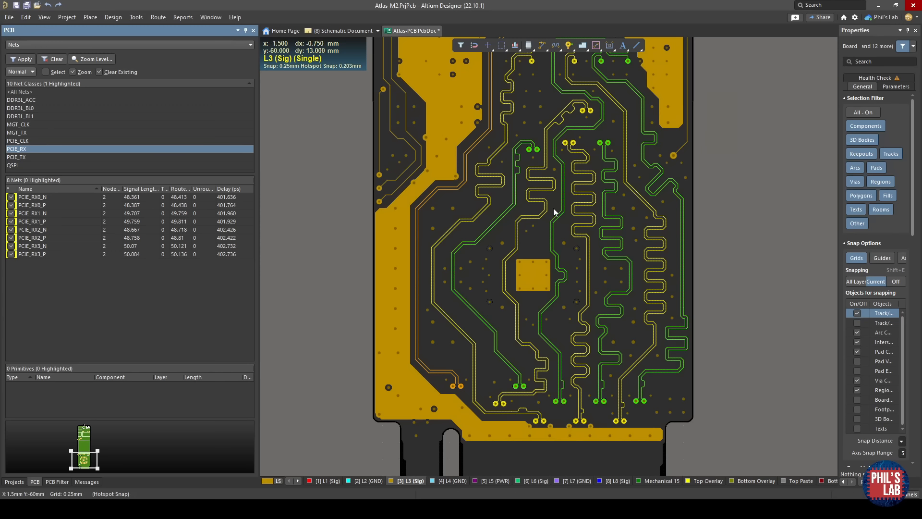
pyautogui.moveTo(562, 165); pyautogui.dragTo(532, 234, button='right')
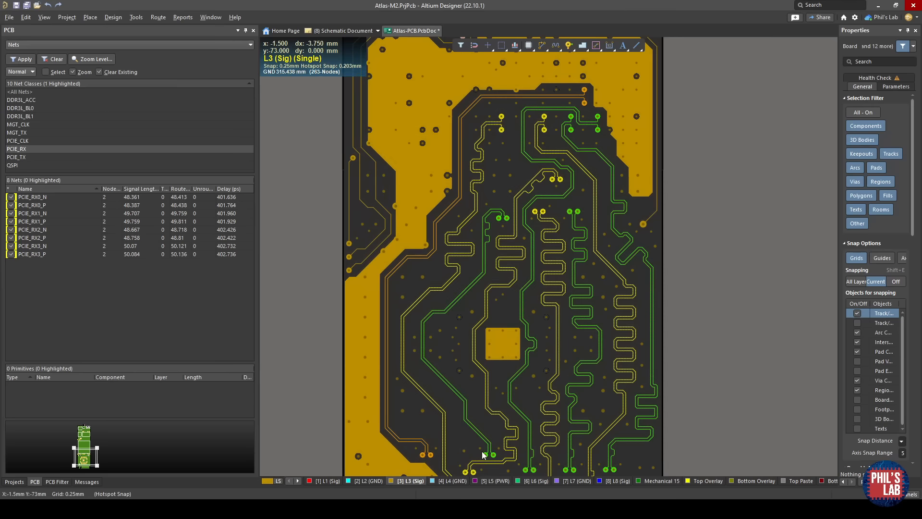
# Check the L2 (GND) and L4 (GND) reference planes and the transceiver routing on L1 (Sig).
pyautogui.click(370, 483)
pyautogui.click(446, 482)
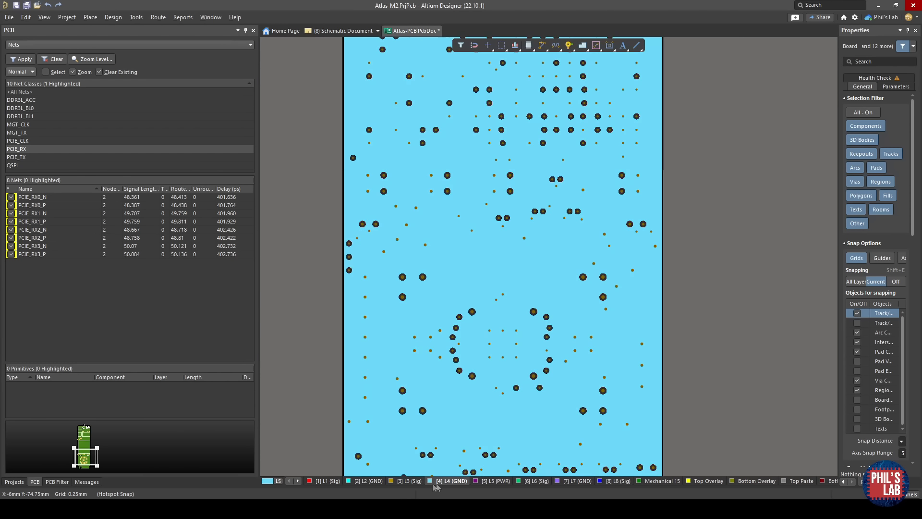
pyautogui.click(329, 481)
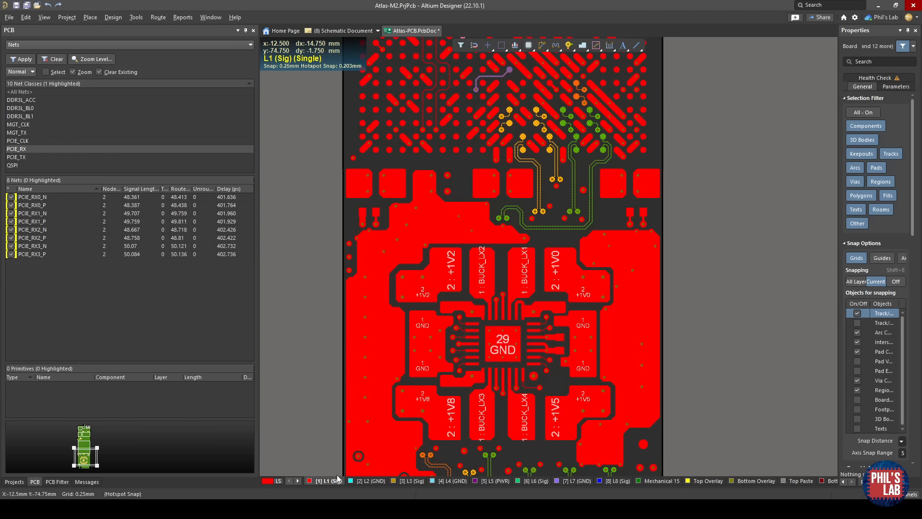
# Show the board in 3D, open the Atlas-PCB.PCBDwf drawing and narrow the Projects panel.
pyautogui.press('3')
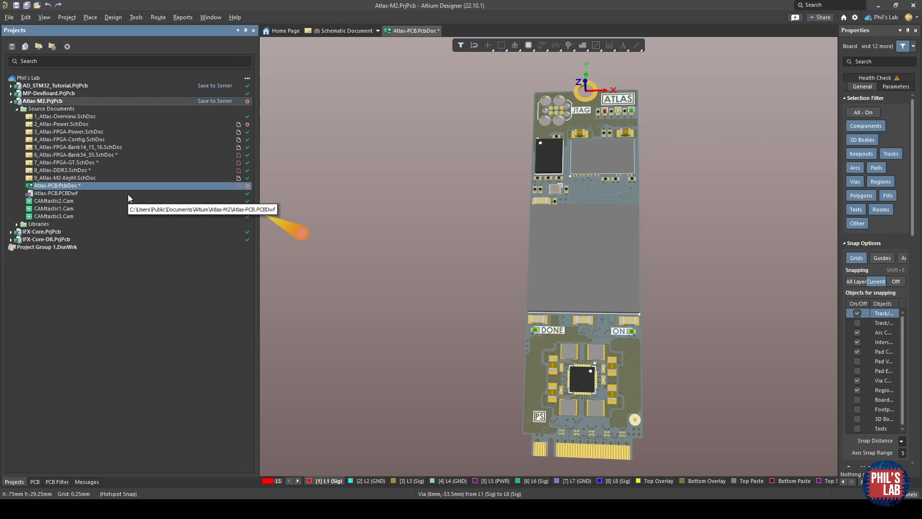
pyautogui.doubleClick(66, 193)
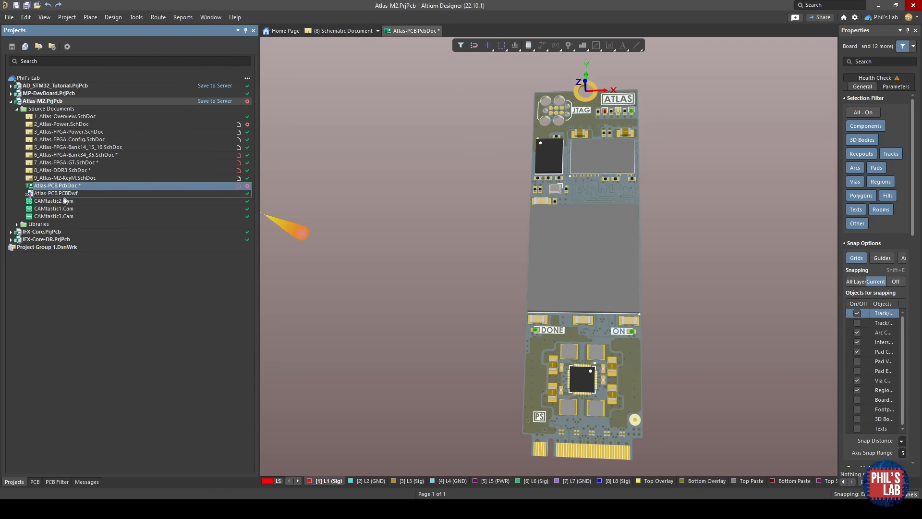
pyautogui.doubleClick(68, 194)
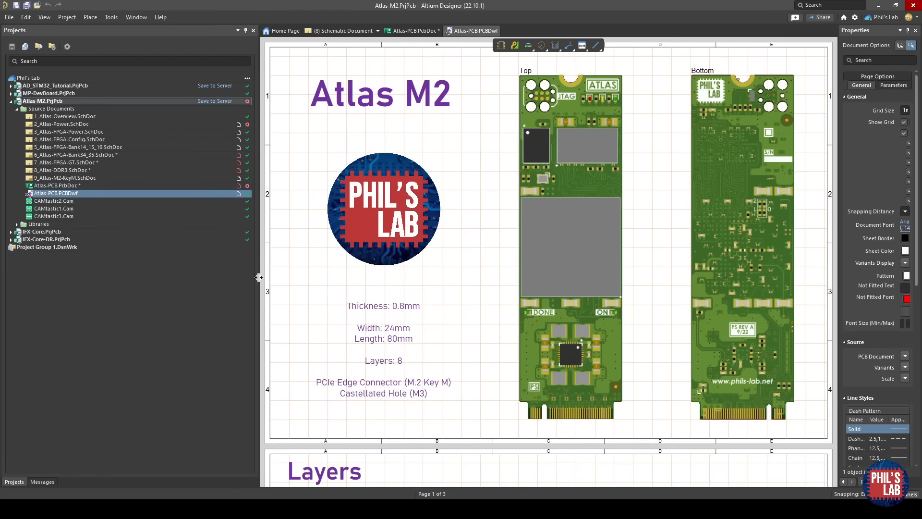
pyautogui.moveTo(259, 278); pyautogui.dragTo(154, 278)
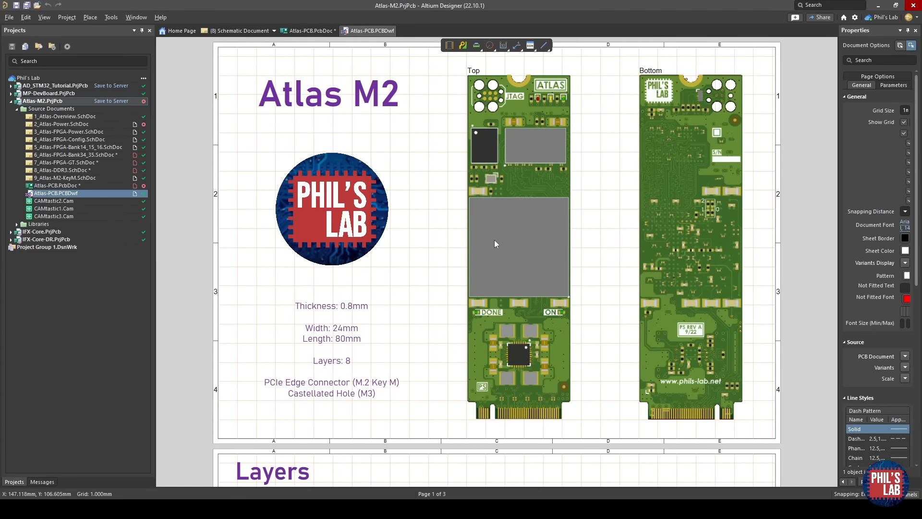
# Examine the L1 to L8 layer views on the drawing's Layers page and the option to import changes from Atlas-PCB.PcbDoc.
pyautogui.scroll(-5, 459, 370)
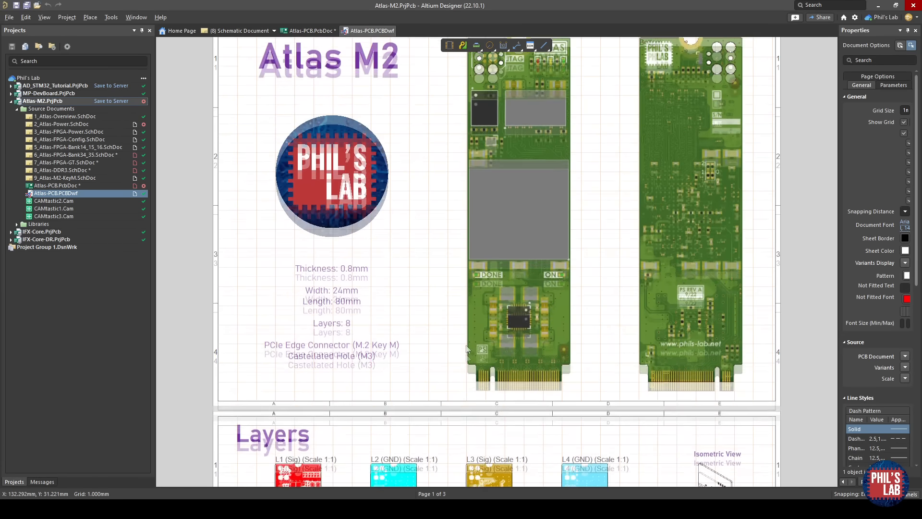
pyautogui.keyDown('ctrl'); pyautogui.scroll(3, 434, 298); pyautogui.keyUp('ctrl')
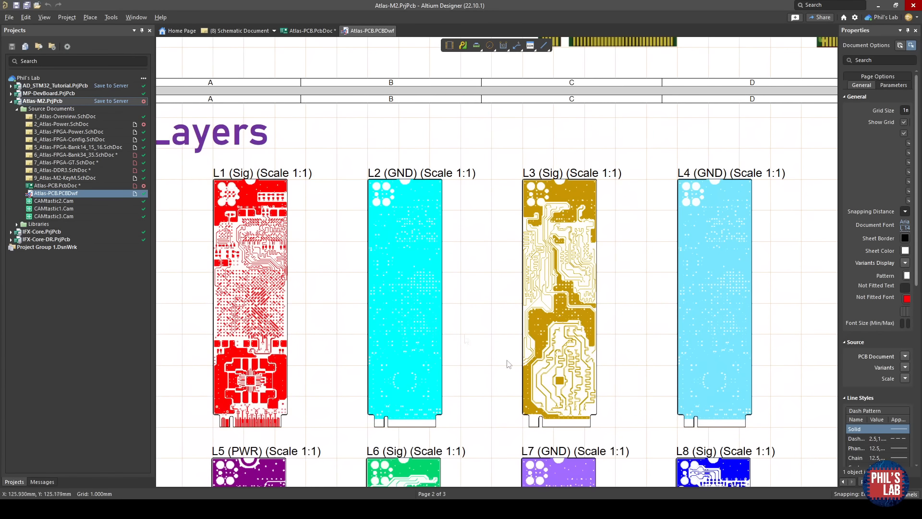
pyautogui.moveTo(546, 316); pyautogui.dragTo(556, 244, button='right')
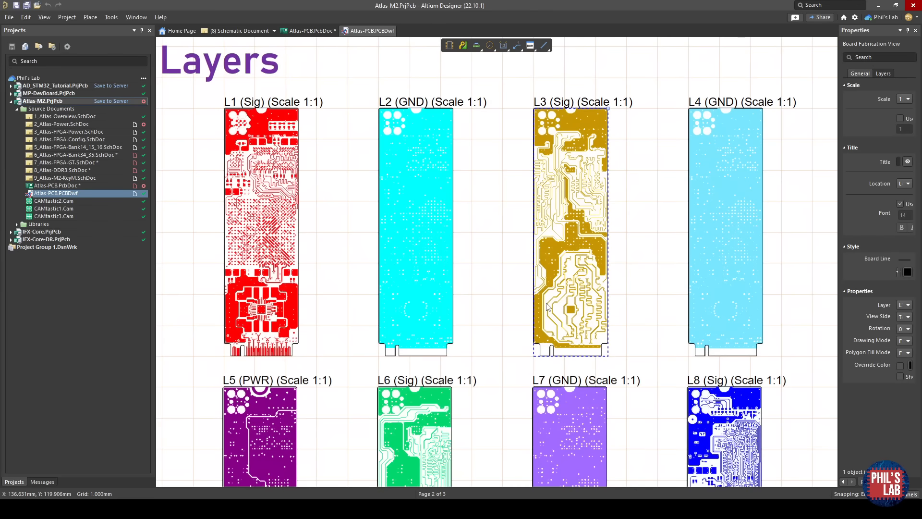
pyautogui.rightClick(341, 212)
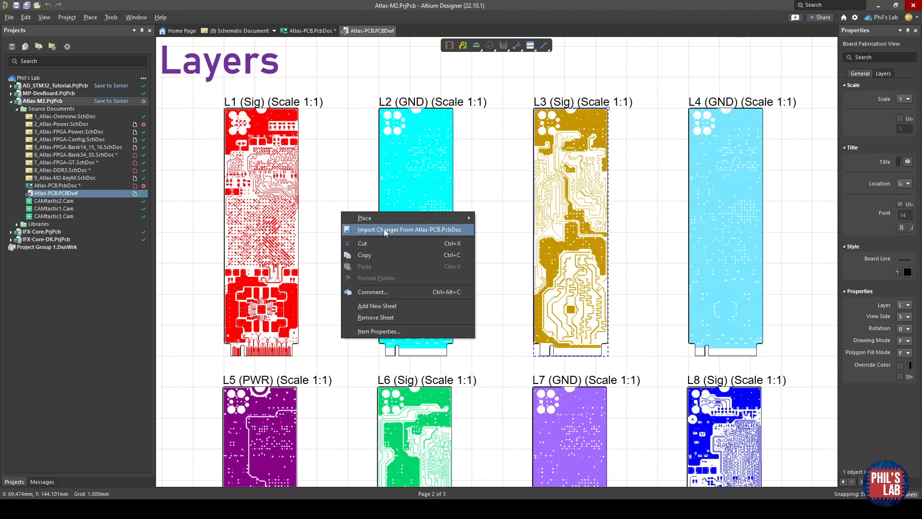
pyautogui.click(327, 177)
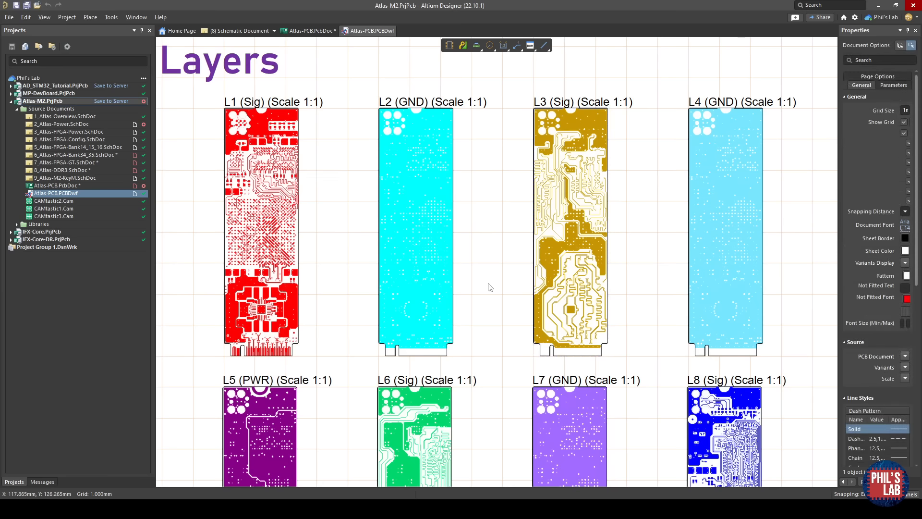
pyautogui.keyDown('ctrl'); pyautogui.scroll(-3, 486, 294); pyautogui.keyUp('ctrl')
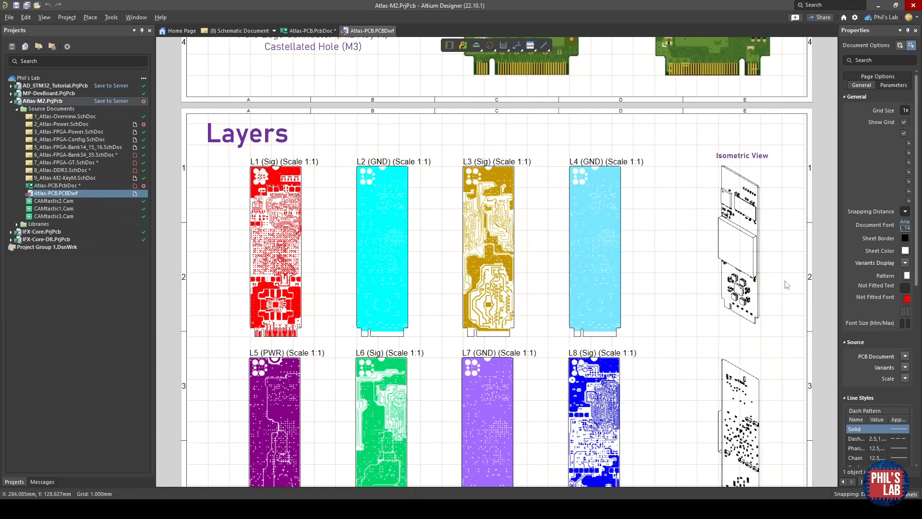
# Examine the top and bottom board views on the Draftsman document's Assembly View page.
pyautogui.scroll(-1, 641, 393)
pyautogui.moveTo(640, 392); pyautogui.dragTo(657, 107, button='right')
pyautogui.moveTo(593, 327); pyautogui.dragTo(603, 132, button='right')
pyautogui.keyDown('ctrl'); pyautogui.scroll(2, 370, 205); pyautogui.keyUp('ctrl')
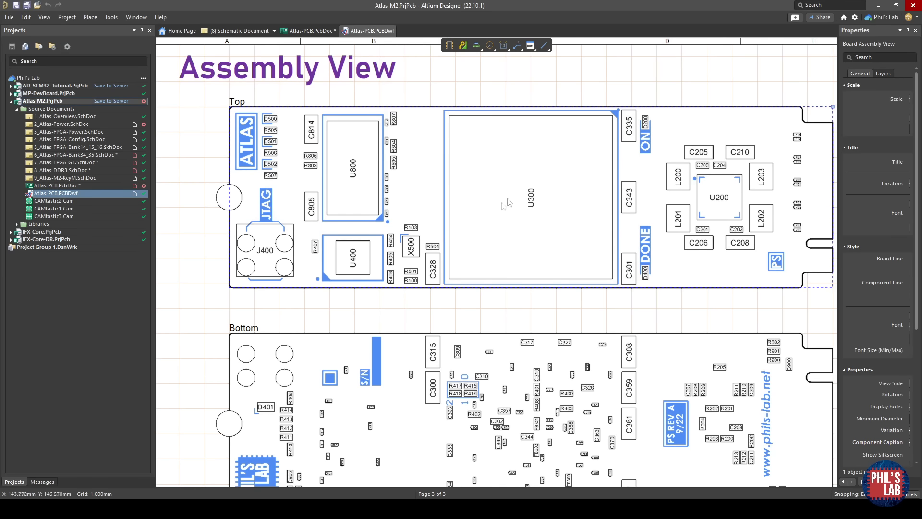
pyautogui.click(421, 152)
pyautogui.click(446, 96)
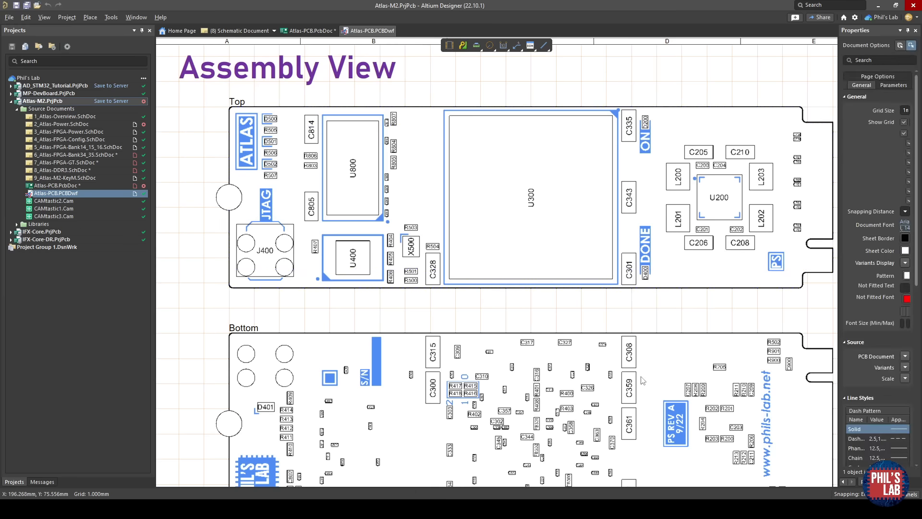
pyautogui.moveTo(633, 394); pyautogui.dragTo(627, 308, button='right')
# Switch to the project outputs folder in File Explorer, then open Atlas-M2-Manufacturing-Info.txt from the Atlas-M2-Gerber.rar archive.
pyautogui.hotkey('alt', 'Tab')
pyautogui.doubleClick(301, 192)
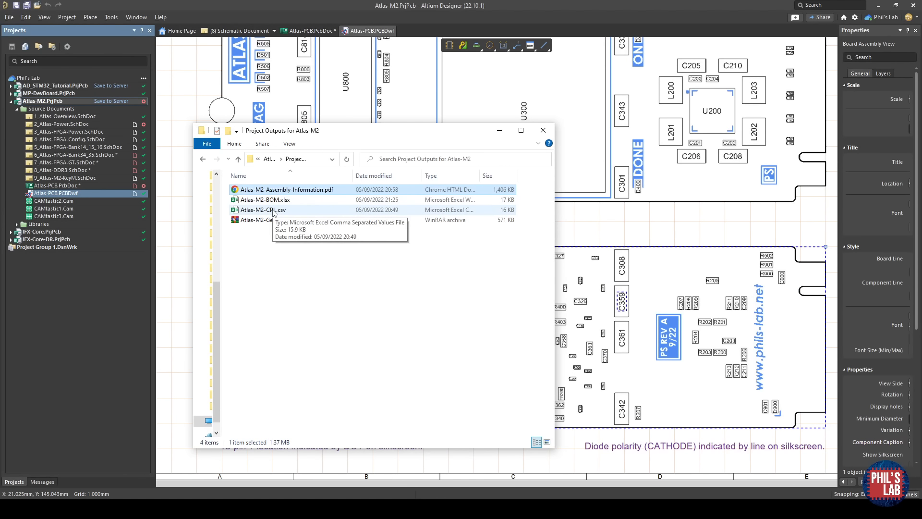
pyautogui.doubleClick(257, 220)
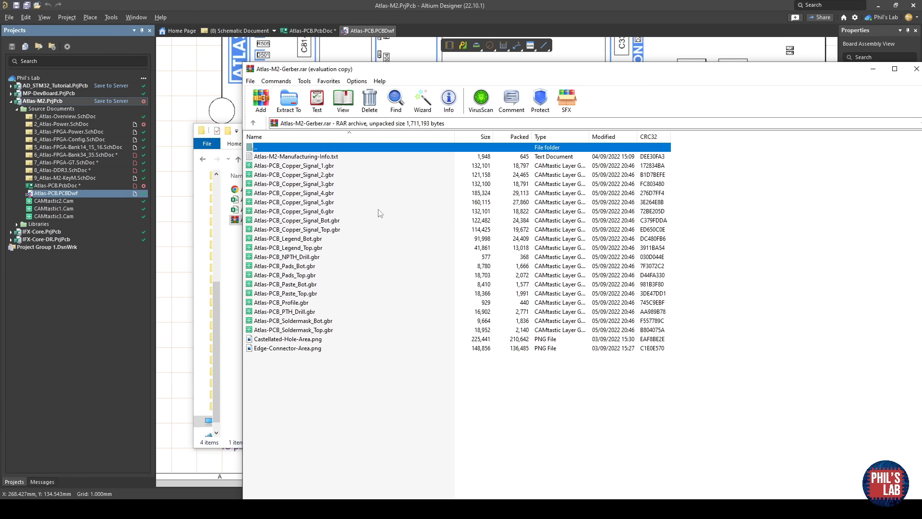
pyautogui.doubleClick(298, 157)
pyautogui.moveTo(575, 449); pyautogui.dragTo(408, 99)
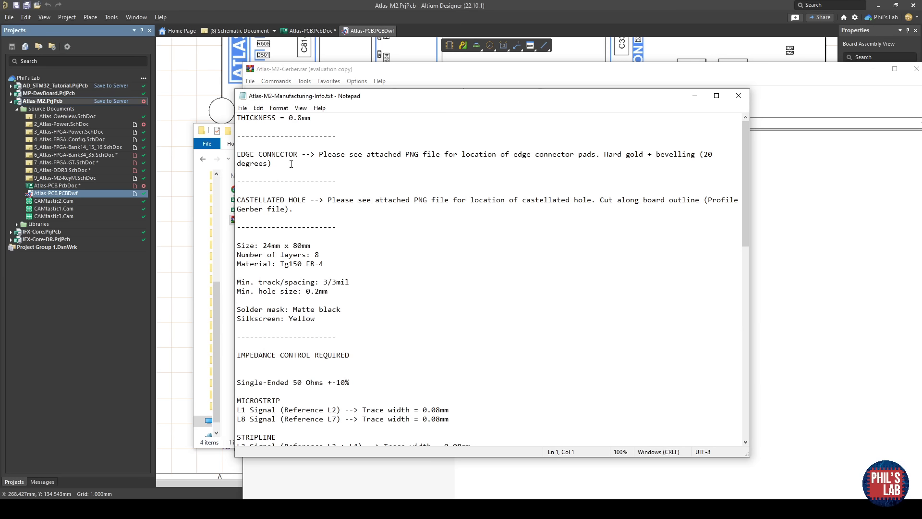
# Read the edge connector and castellated hole notes and the board size, material, track, hole and colour specifications.
pyautogui.moveTo(291, 164); pyautogui.dragTo(228, 149)
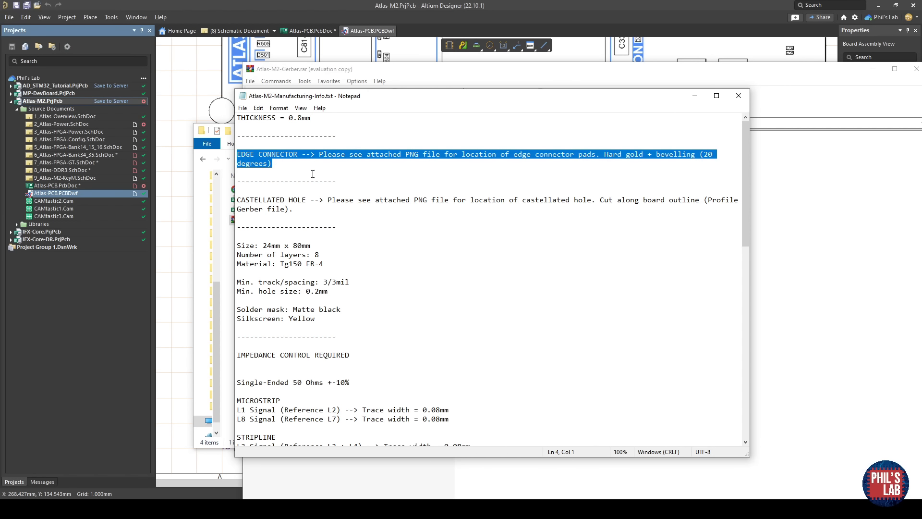
pyautogui.moveTo(301, 209); pyautogui.dragTo(237, 189)
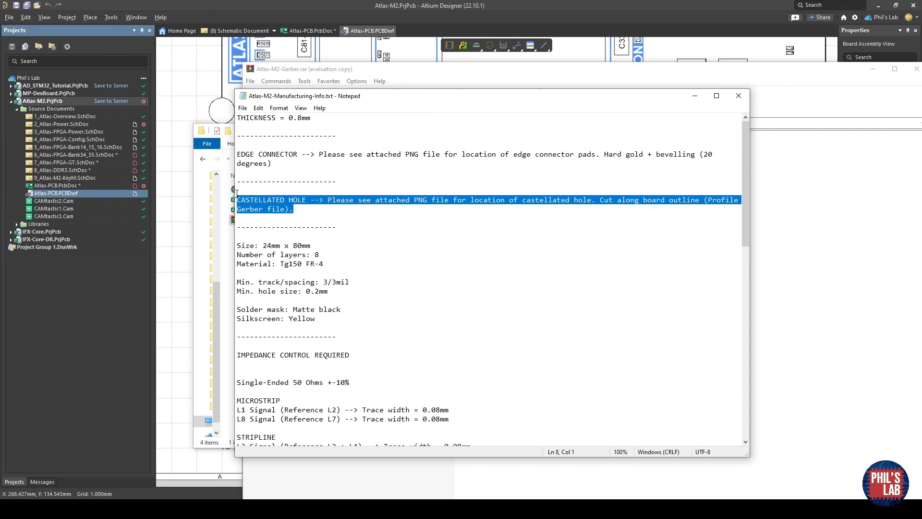
pyautogui.click(306, 263)
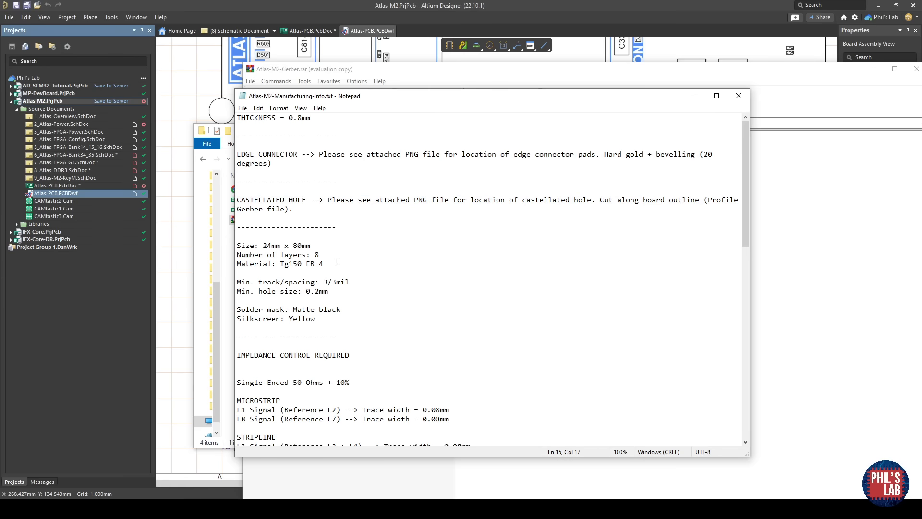
pyautogui.scroll(-1, 312, 263)
pyautogui.scroll(-2, 312, 263)
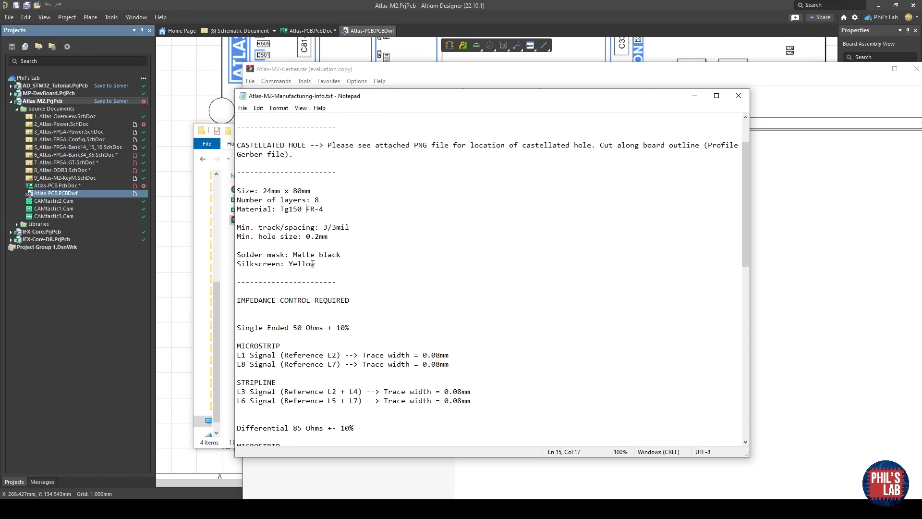
# Read the impedance control requirements for the single-ended 50 Ohms, differential 85 Ohms and differential 100 Ohms traces.
pyautogui.moveTo(237, 273); pyautogui.dragTo(540, 437)
pyautogui.click(542, 373)
pyautogui.scroll(-1, 530, 371)
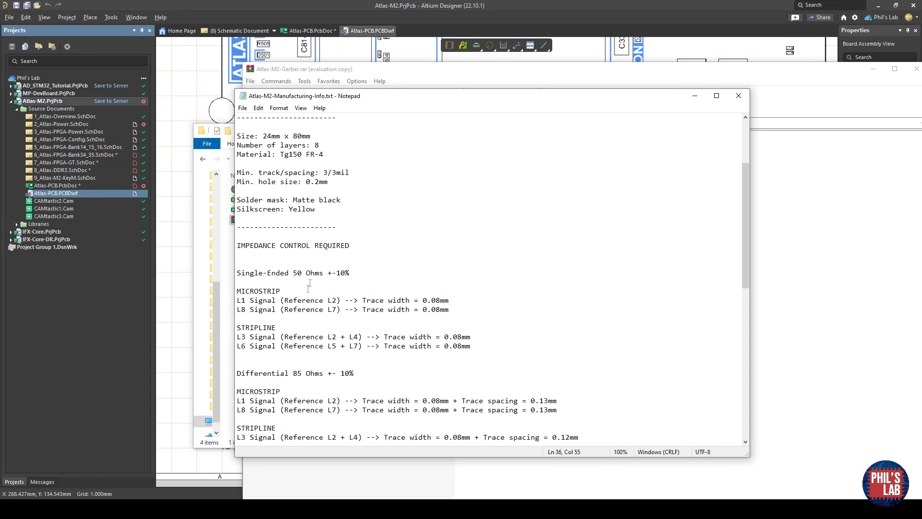
pyautogui.moveTo(237, 300); pyautogui.dragTo(341, 303)
pyautogui.moveTo(459, 302); pyautogui.dragTo(364, 300)
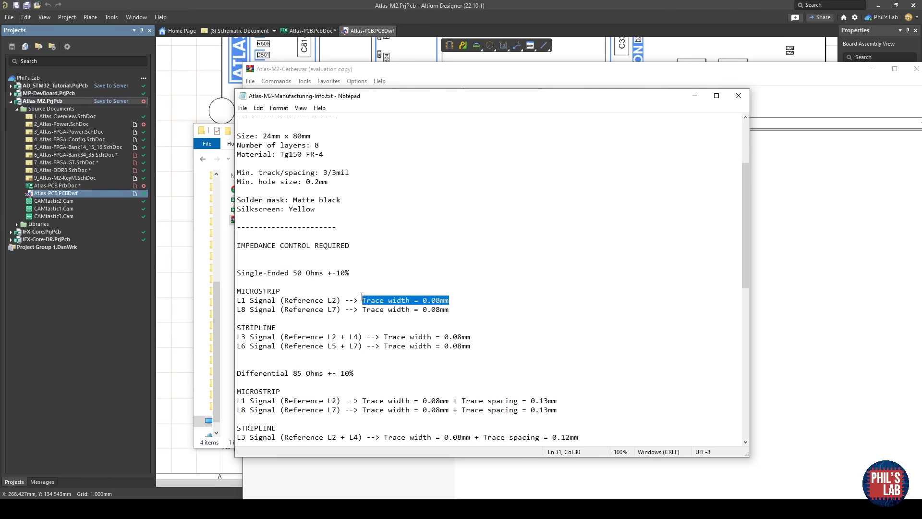
pyautogui.scroll(-3, 362, 297)
pyautogui.moveTo(364, 291); pyautogui.dragTo(292, 291)
pyautogui.scroll(-2, 343, 336)
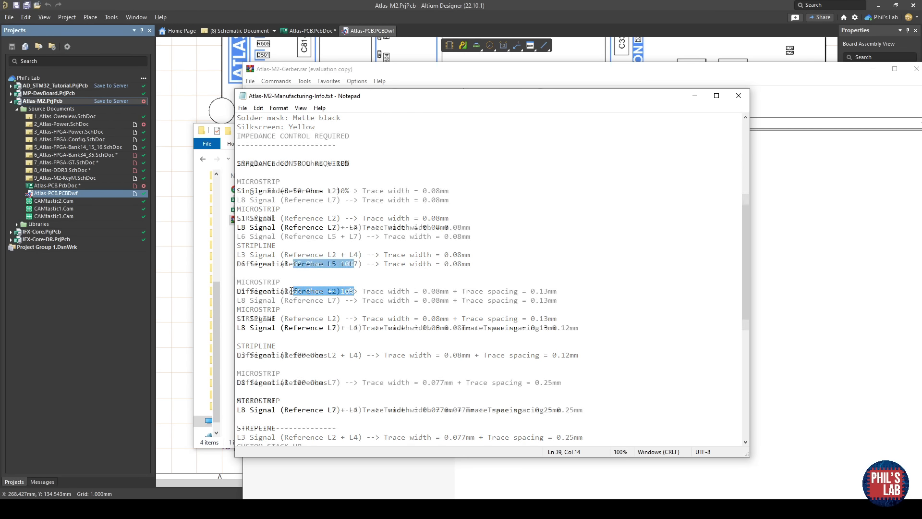
pyautogui.moveTo(328, 327); pyautogui.dragTo(296, 326)
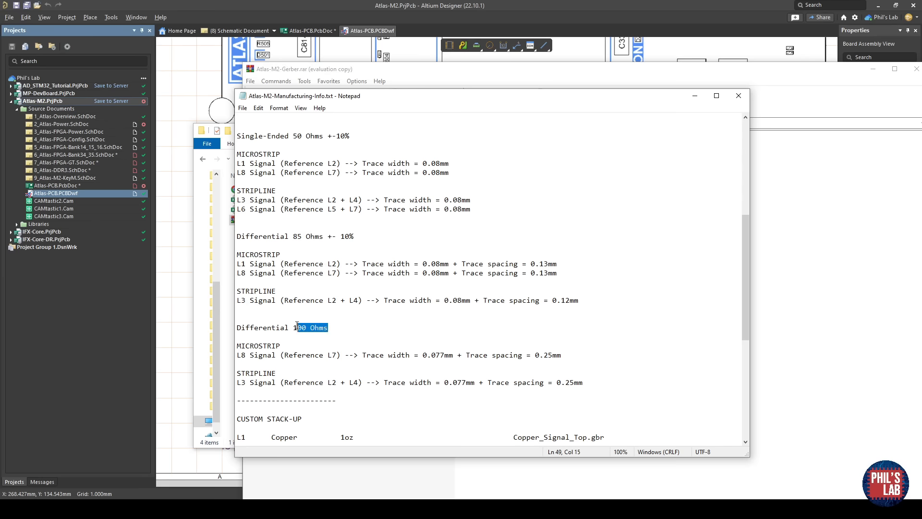
pyautogui.click(311, 326)
# Review the custom stack-up table from L1 to L8 with its materials, thicknesses, Dk values and Gerber file names.
pyautogui.scroll(-7, 317, 323)
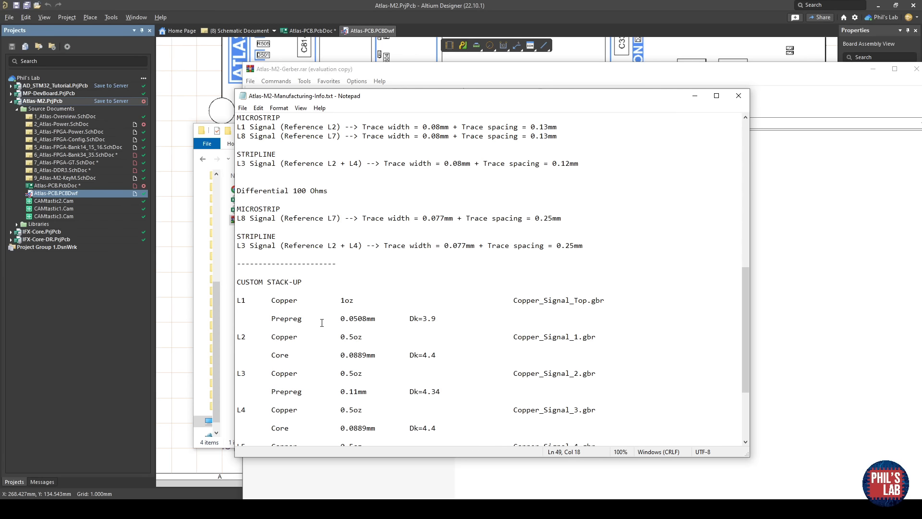
pyautogui.scroll(-2, 323, 323)
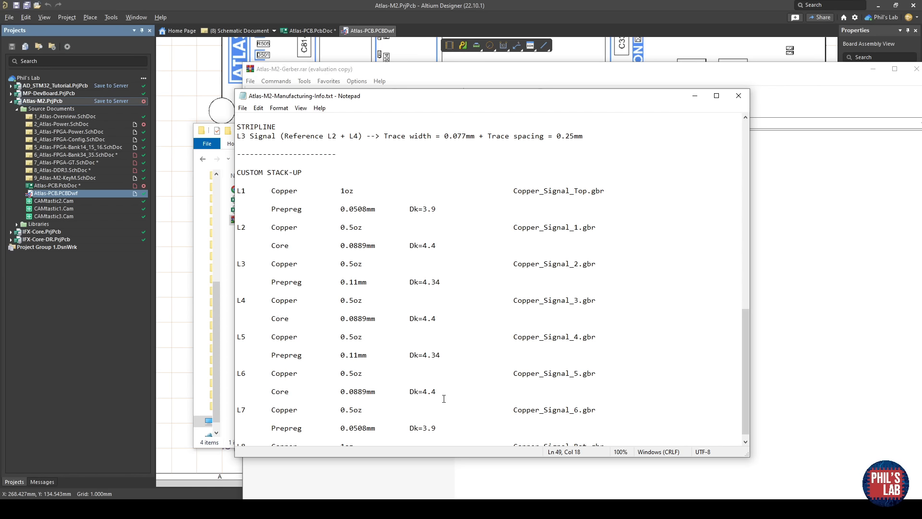
pyautogui.scroll(-1, 443, 399)
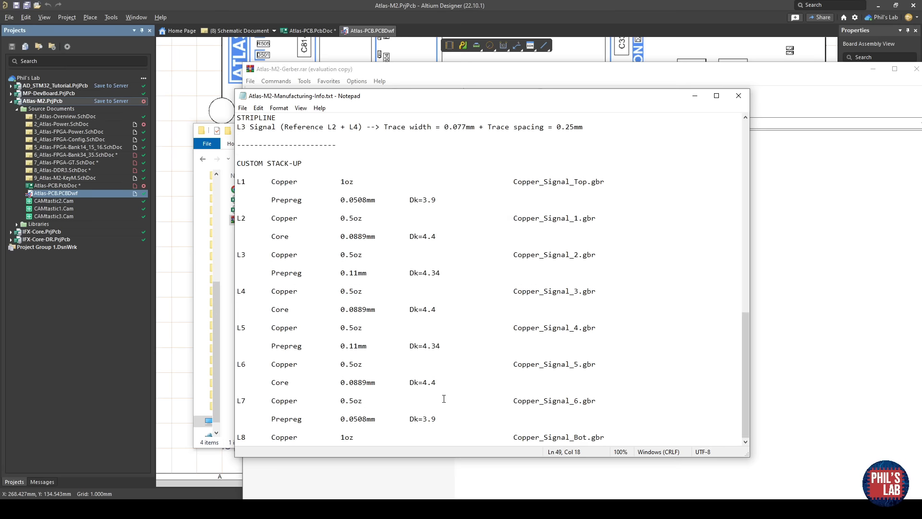
# Close the manufacturing notes and view the Castellated-Hole-Area.png image from the Gerber archive.
pyautogui.click(739, 95)
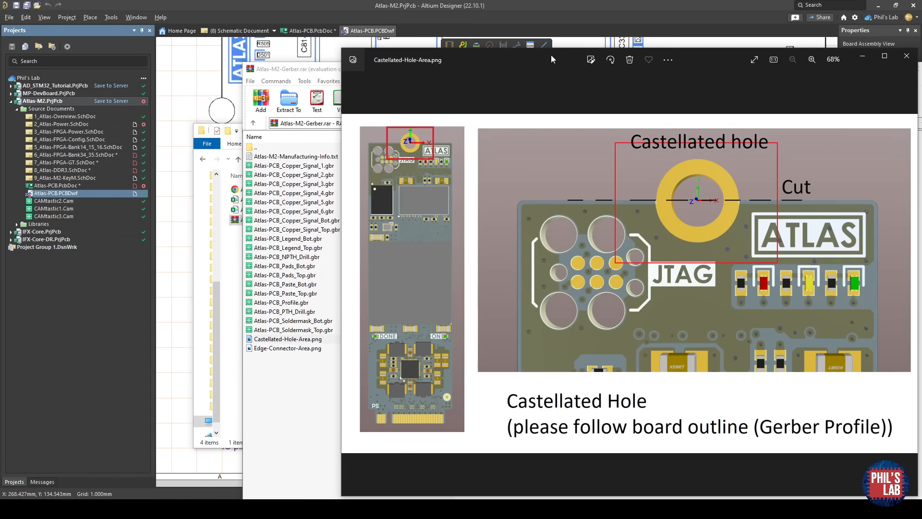
pyautogui.moveTo(552, 55); pyautogui.dragTo(373, 53)
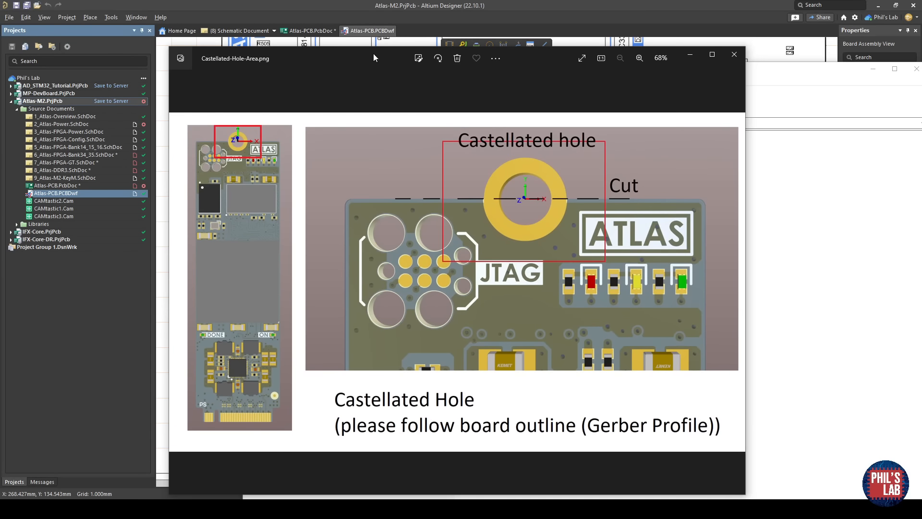